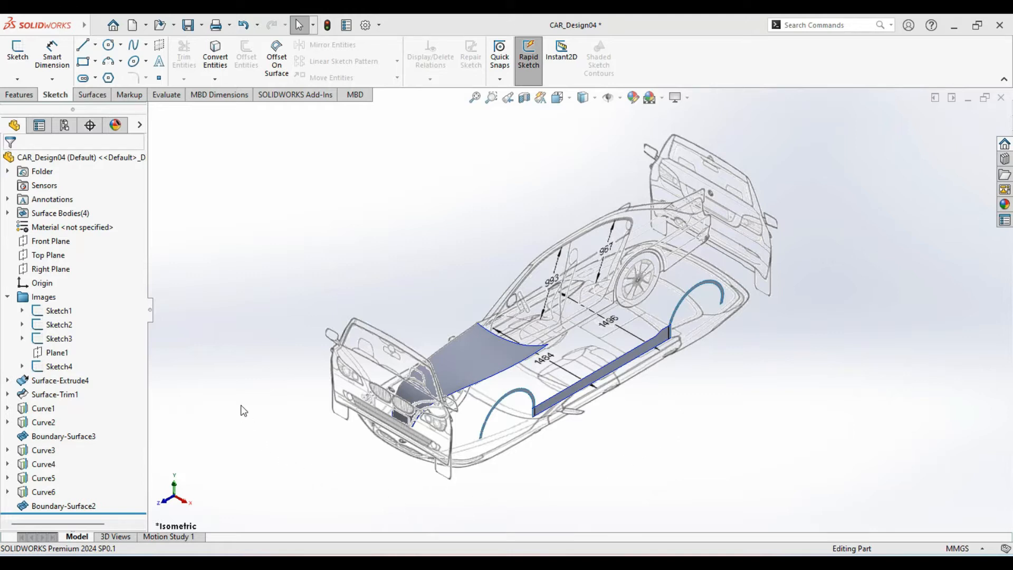
Collapse the Images folder and start a new sketch on the Right Plane over the car's side view
left_click(7, 298)
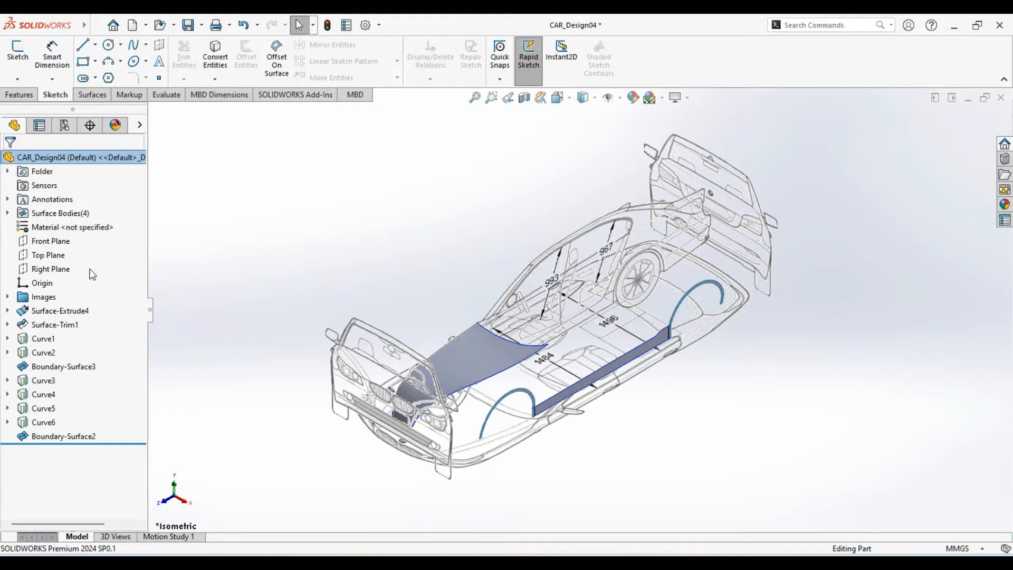
left_click(41, 269)
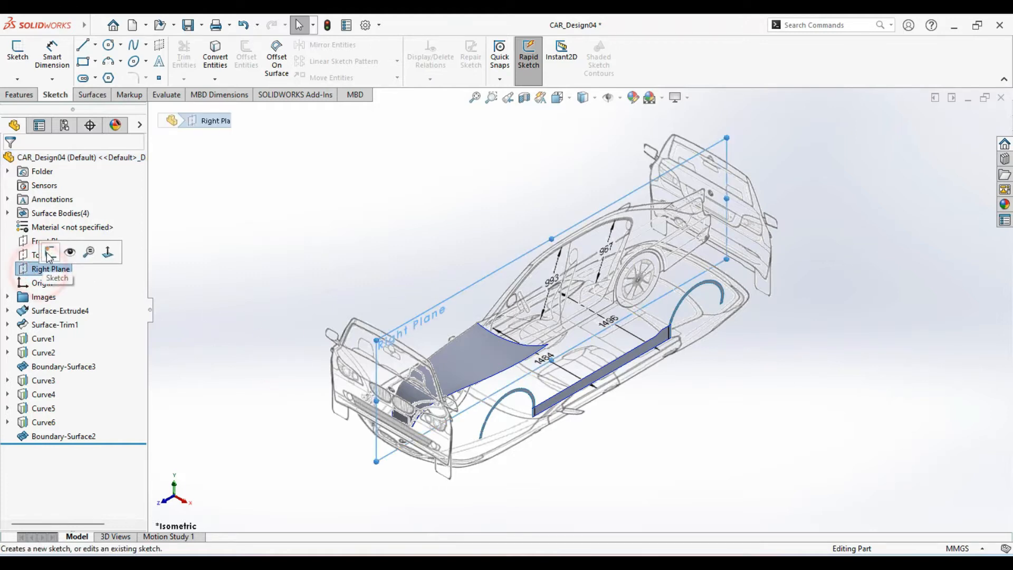
left_click(51, 253)
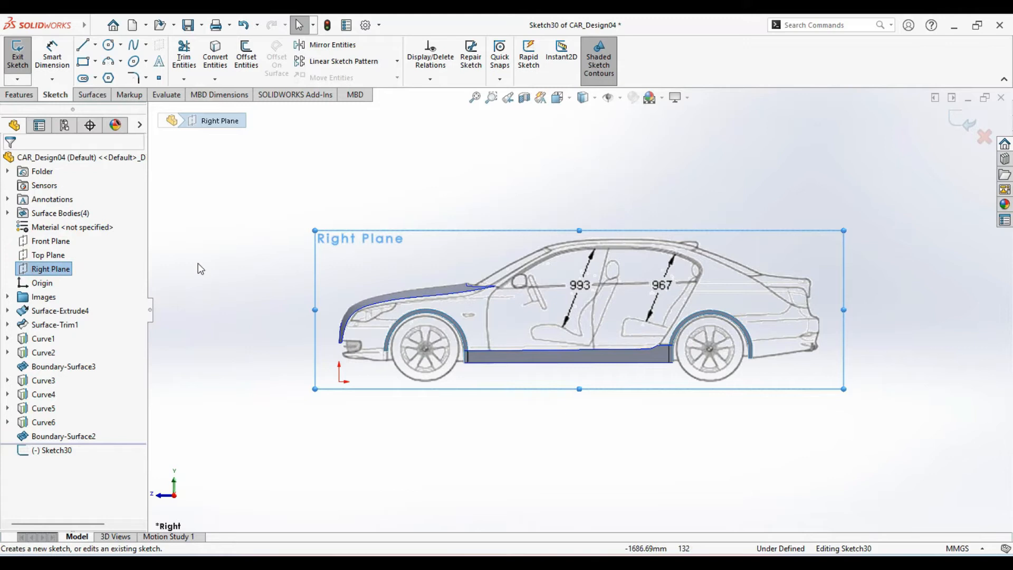
scroll(497, 332, "down", 5)
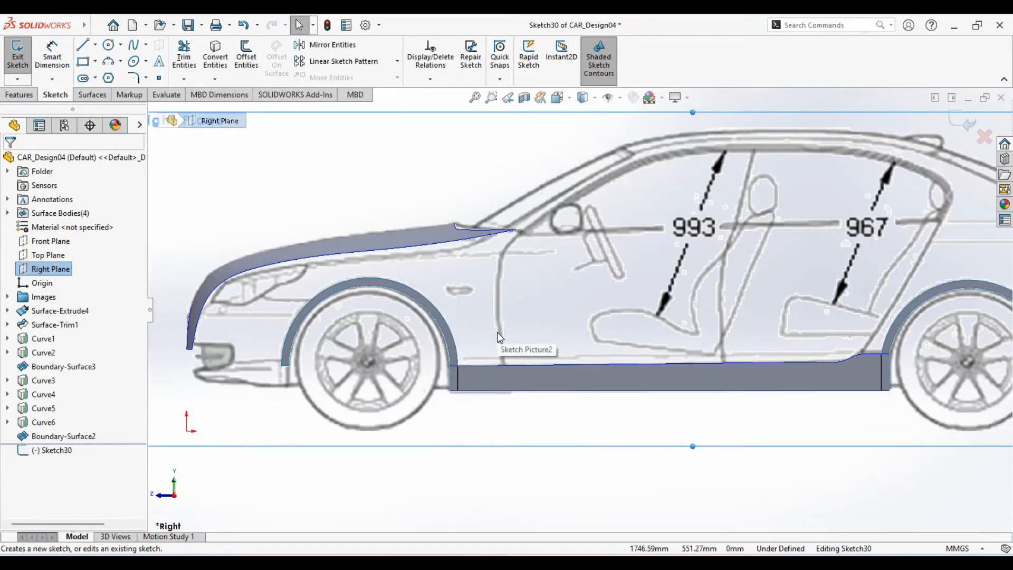
scroll(497, 331, "down", 4)
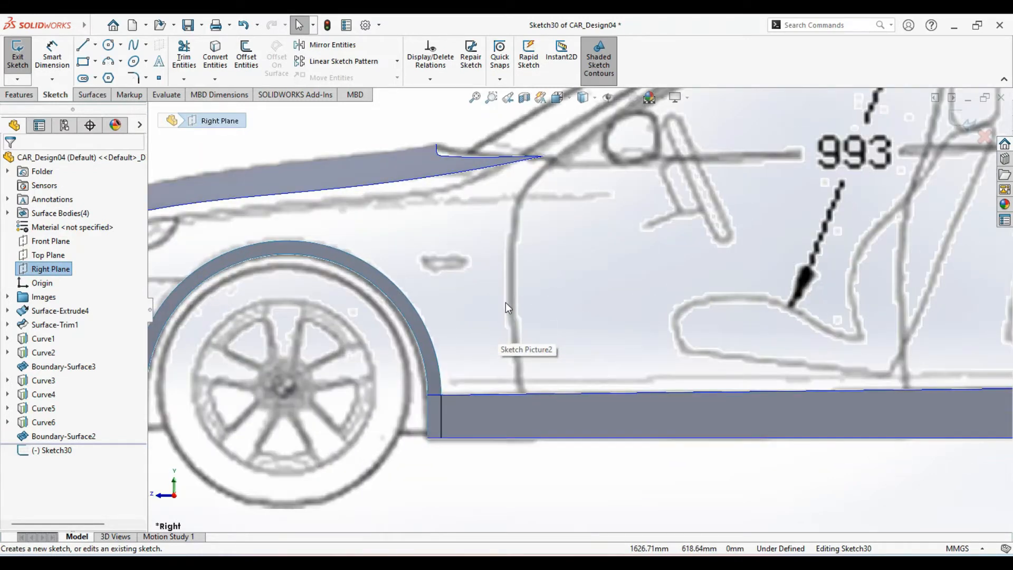
Trace the front door's leading edge with a five-point spline from the hood surface's rear tip down to the side sill's upper edge
left_click(146, 46)
left_click(151, 61)
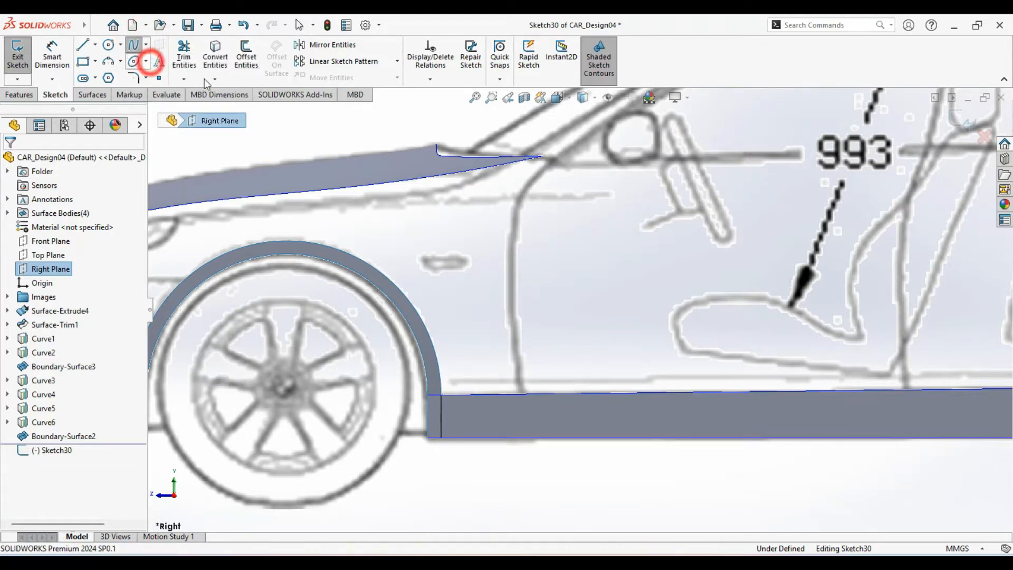
left_click(543, 156)
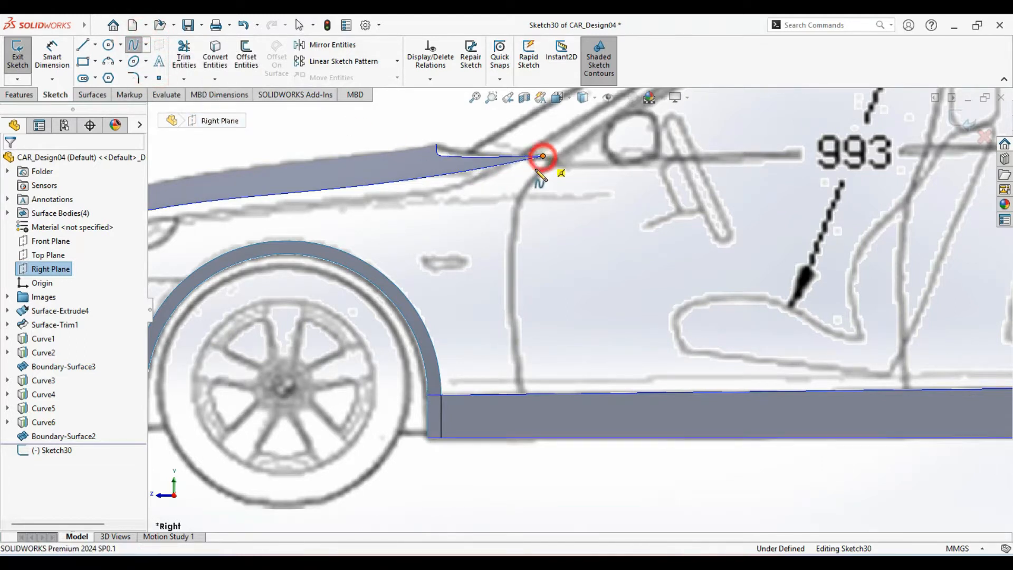
left_click(518, 202)
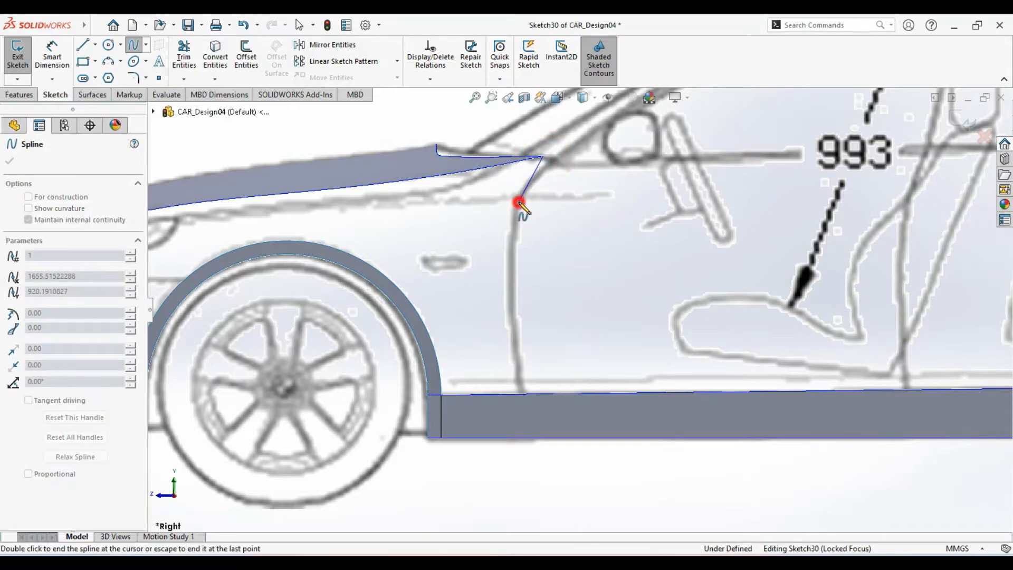
left_click(513, 239)
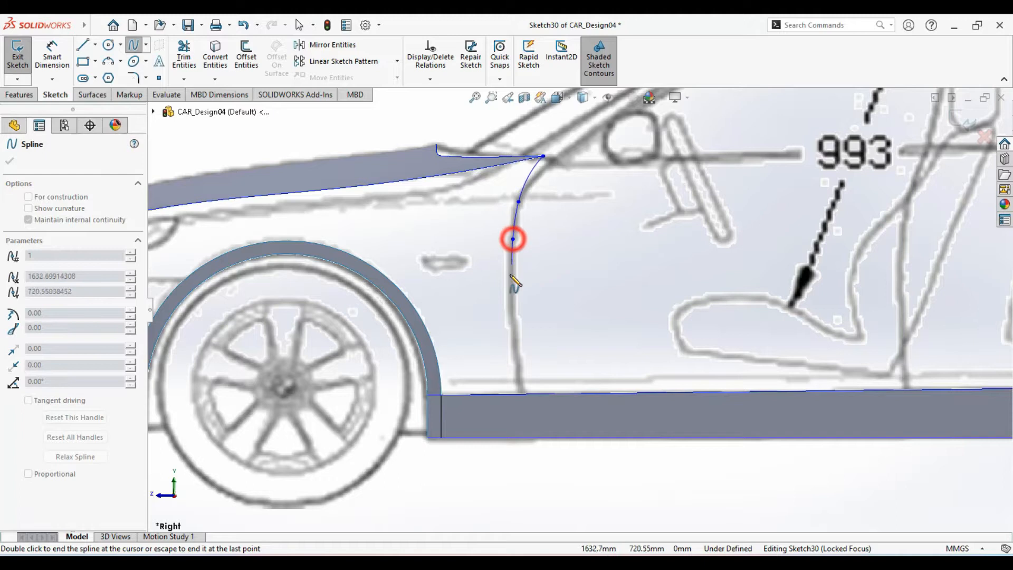
left_click(512, 304)
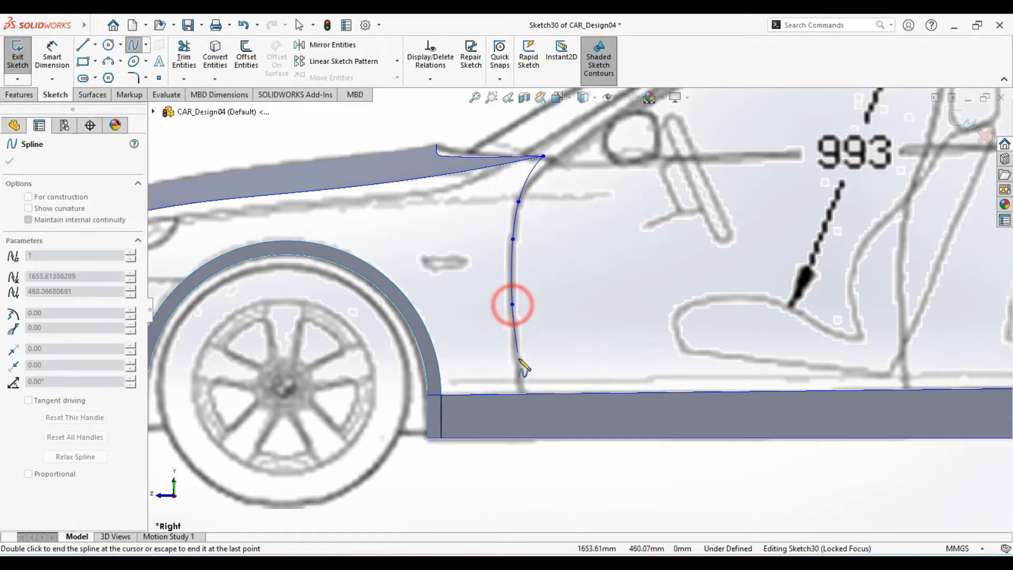
left_click(523, 394)
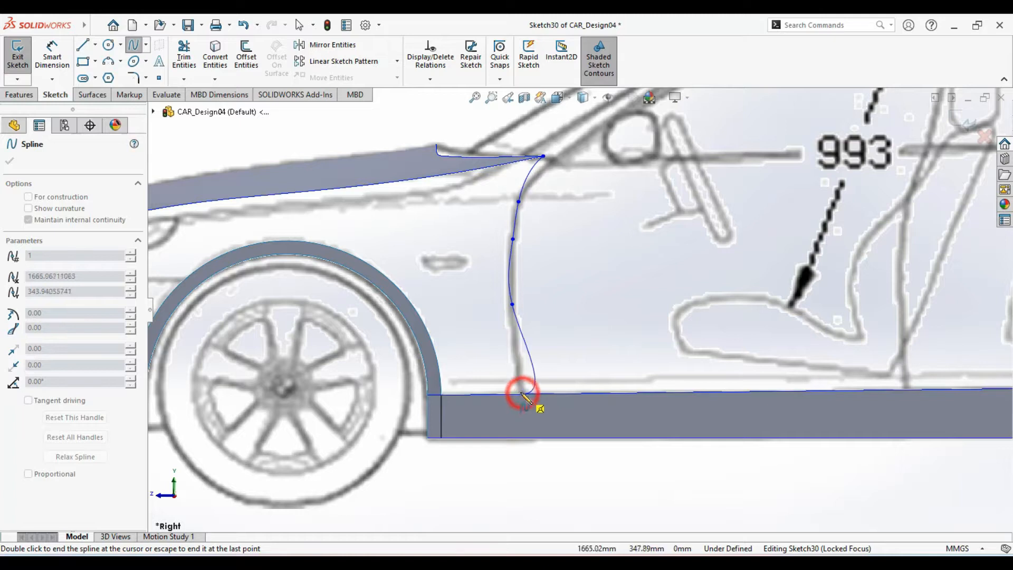
right_click(600, 371)
left_click(619, 379)
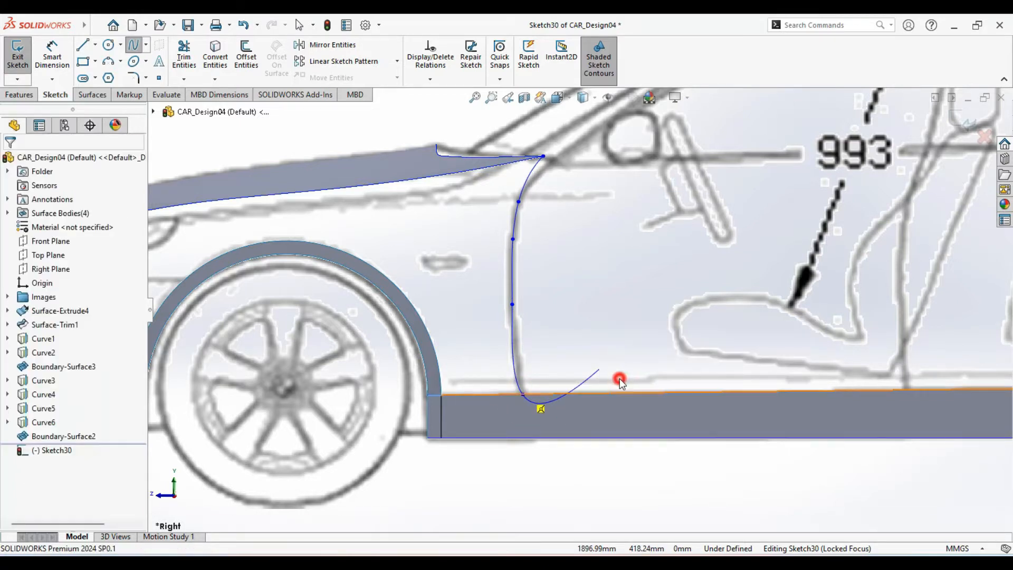
Finish and exit the Right Plane sketch containing the door-edge spline
scroll(565, 356, "up", 4)
middle_click_drag(574, 353, 595, 355, "ctrl")
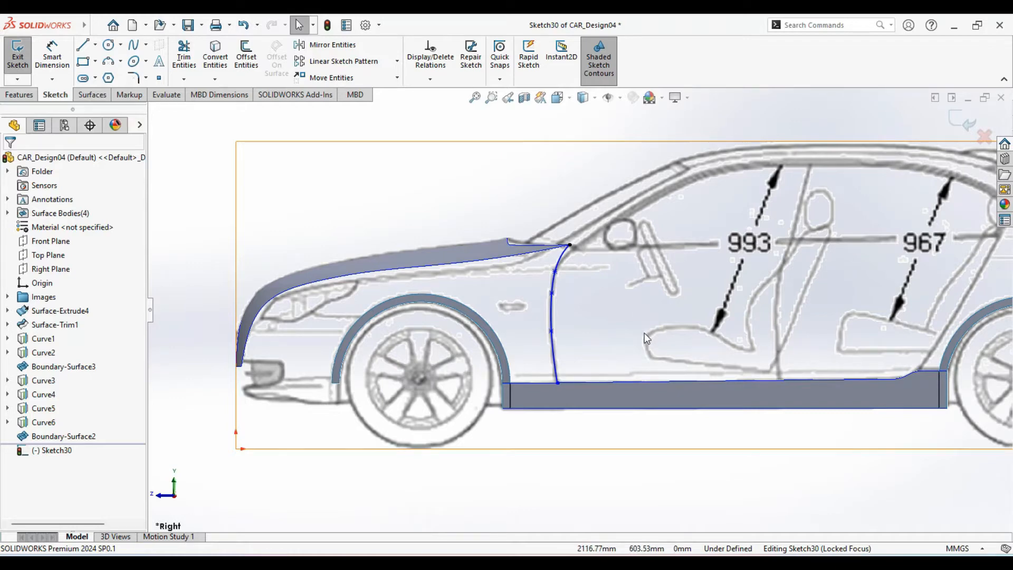
key("ctrl+7")
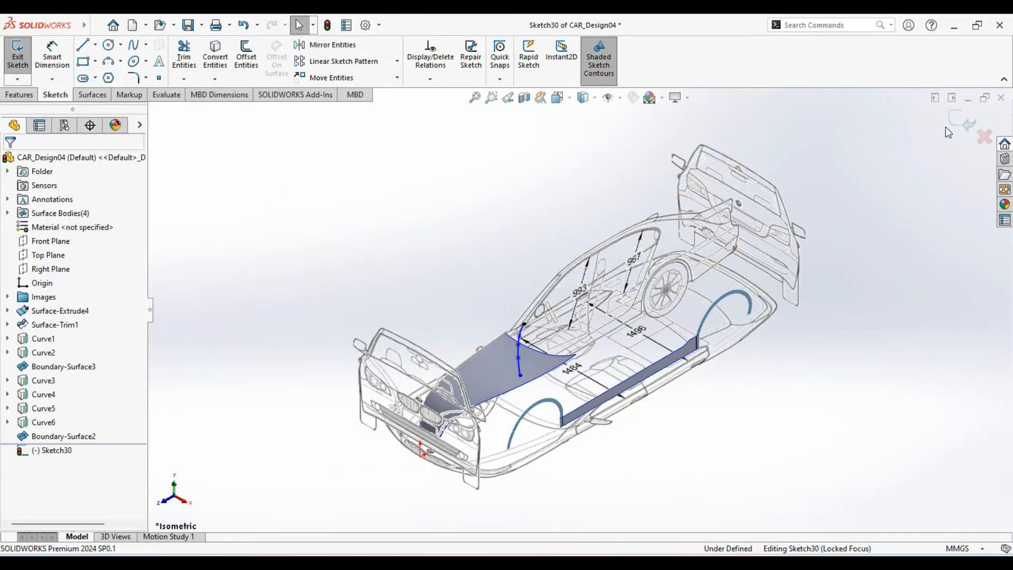
left_click(954, 120)
left_click(858, 390)
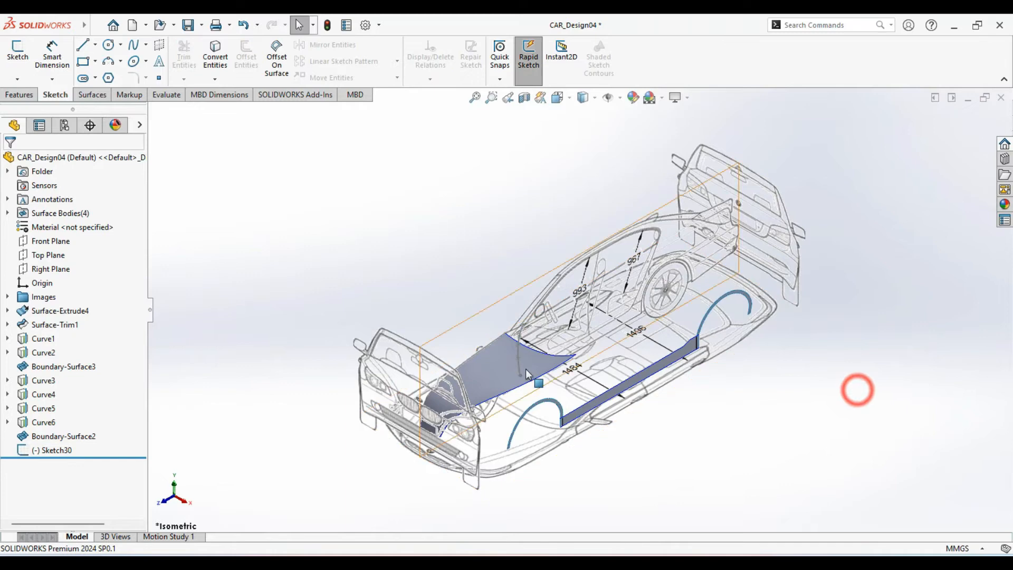
scroll(526, 374, "down", 5)
scroll(538, 355, "down", 3)
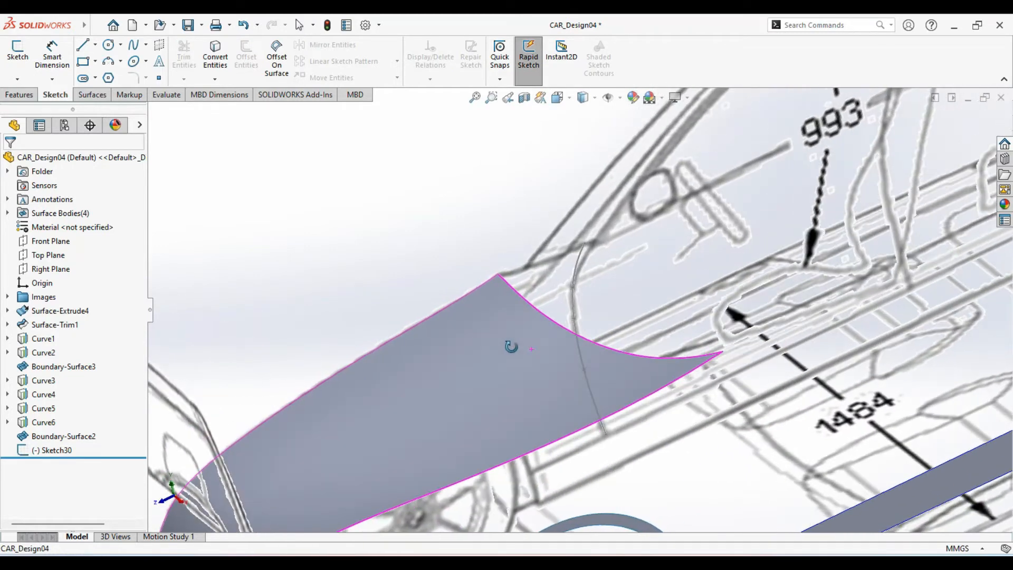
middle_click_drag(511, 346, 486, 368)
double_click(636, 317)
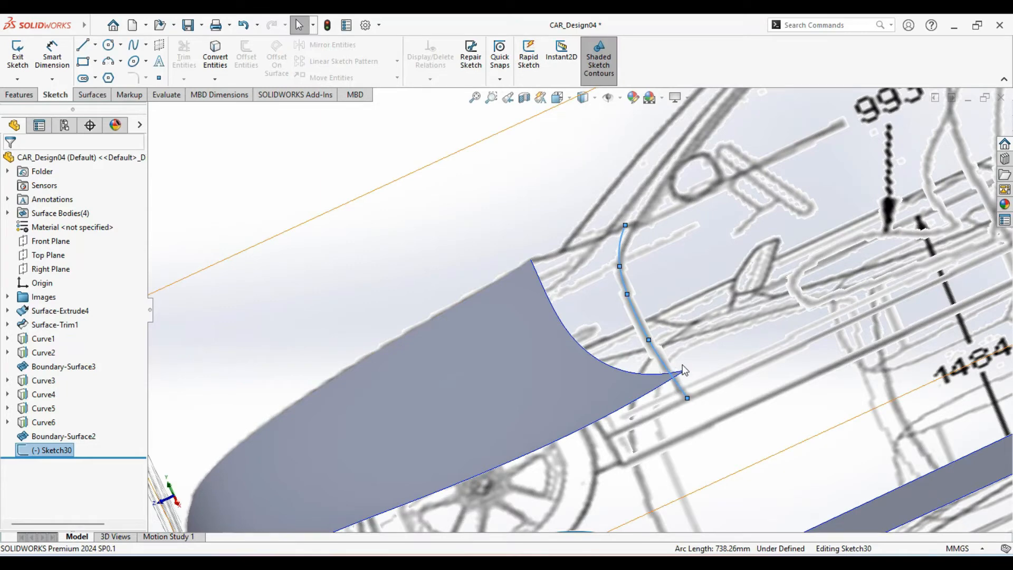
key("ctrl+7")
double_click(731, 460)
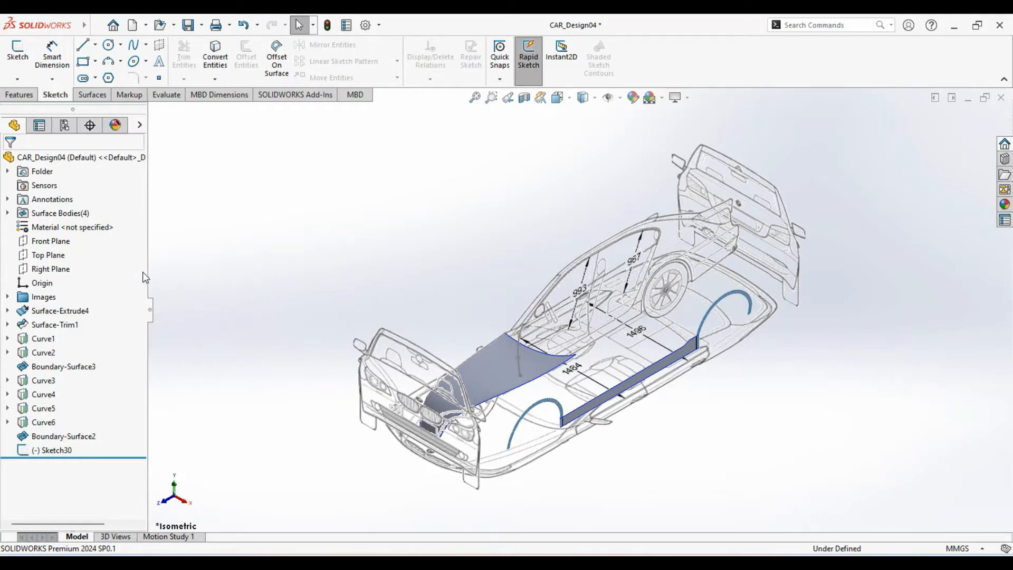
Start a new sketch on the Front Plane over the car's front view
left_click(49, 242)
left_click(54, 220)
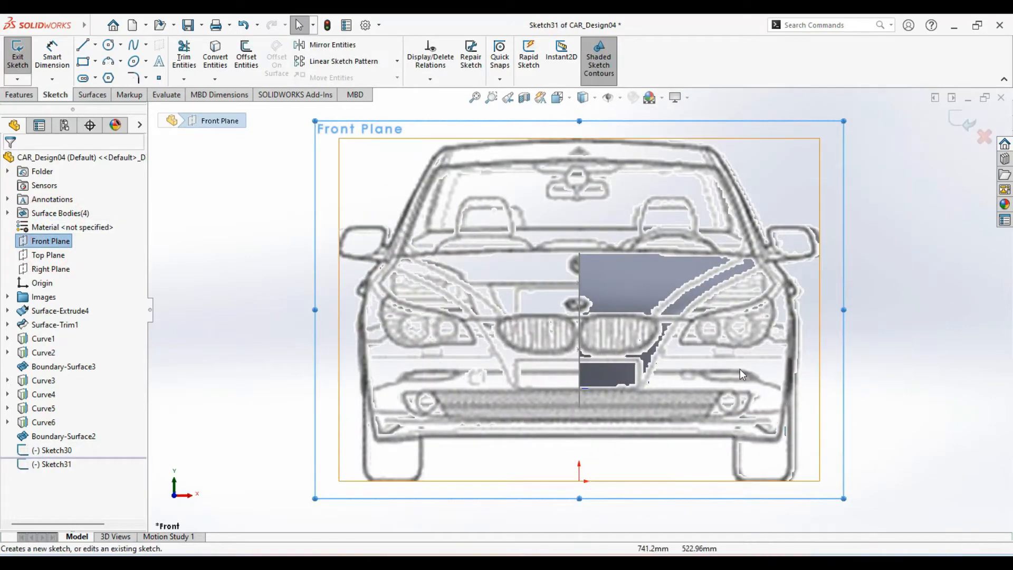
scroll(749, 363, "down", 5)
middle_click_drag(754, 360, 664, 359, "ctrl")
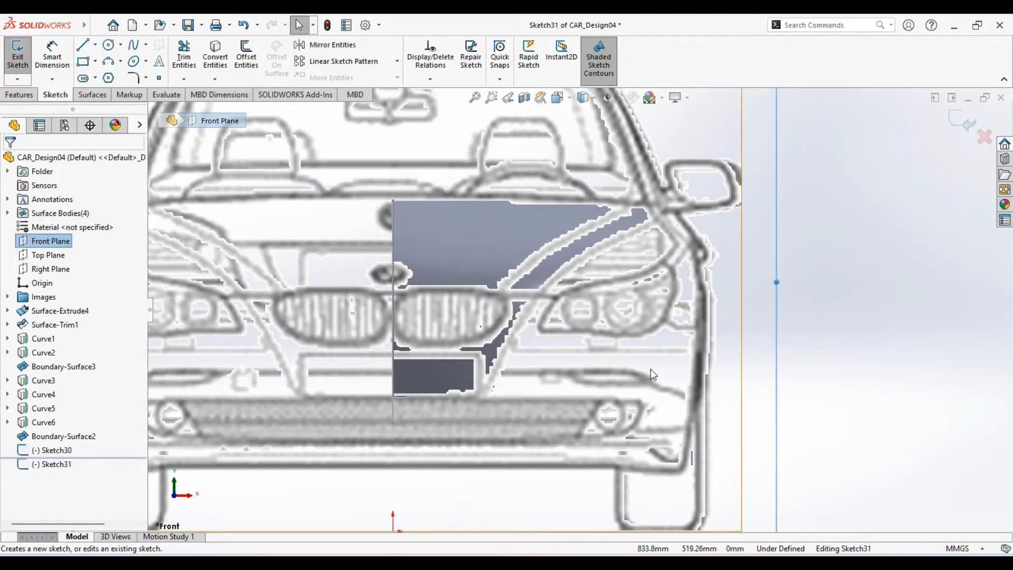
Trace the car's outer side contour with a five-point spline from the wing mirror's base down to the side sill's height
left_click(147, 46)
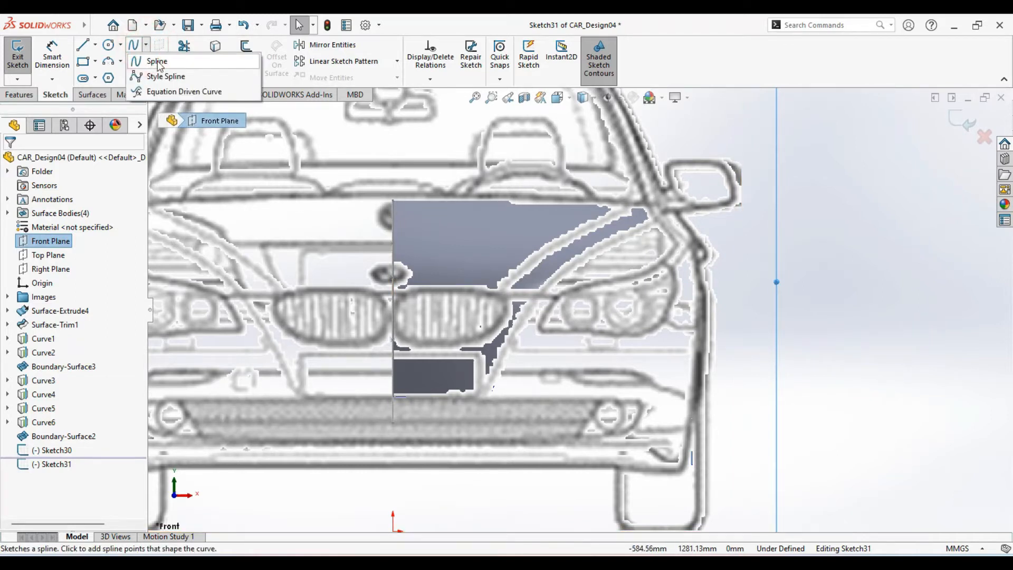
left_click(157, 62)
scroll(713, 245, "down", 4)
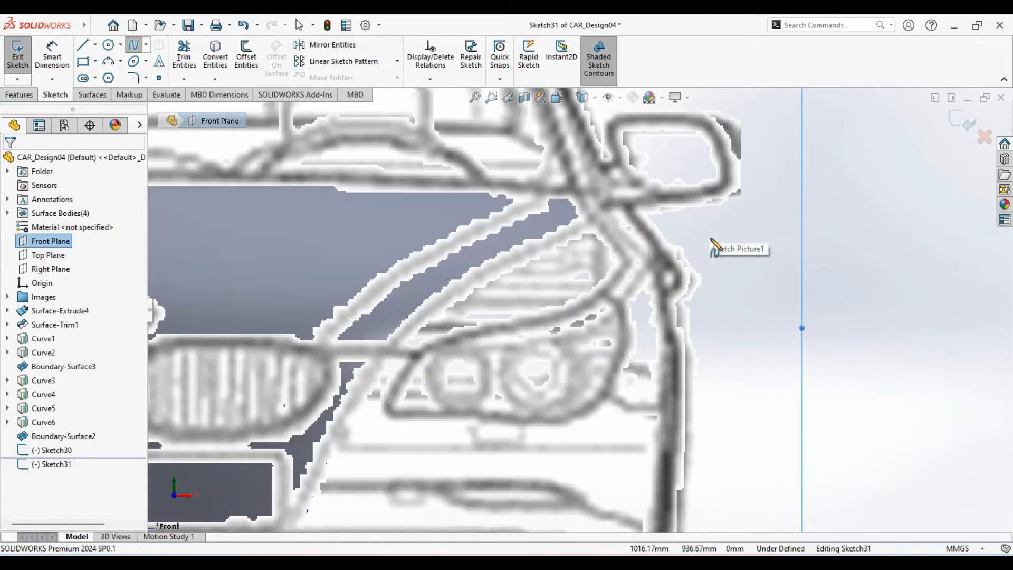
left_click(618, 185)
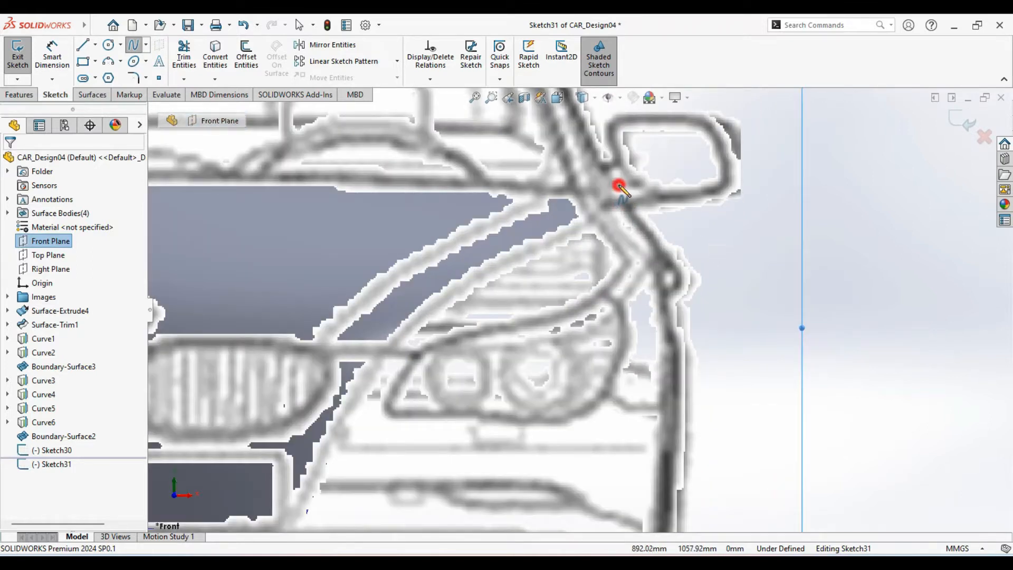
left_click(670, 291)
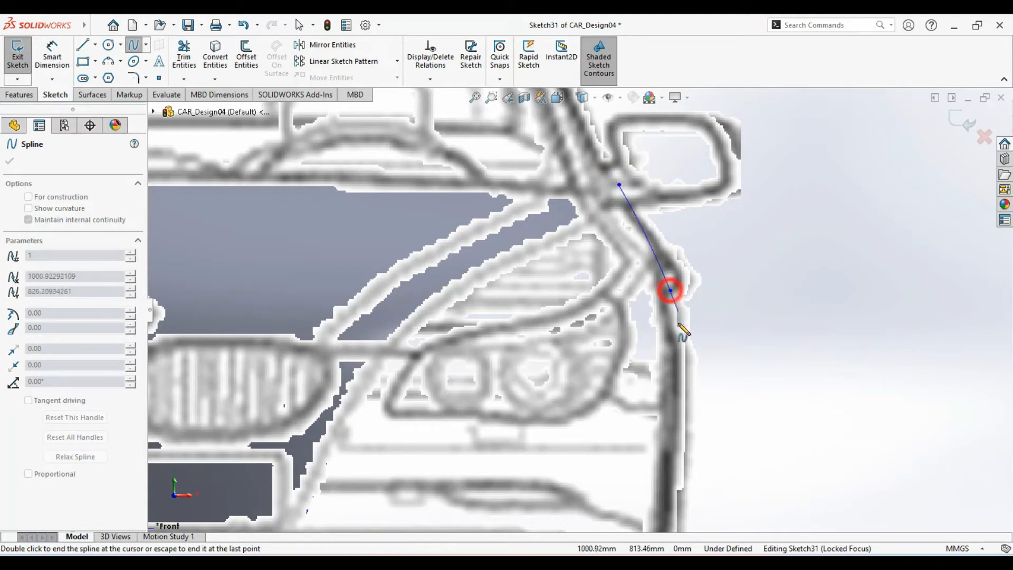
left_click(677, 372)
middle_click_drag(677, 371, 675, 224, "ctrl")
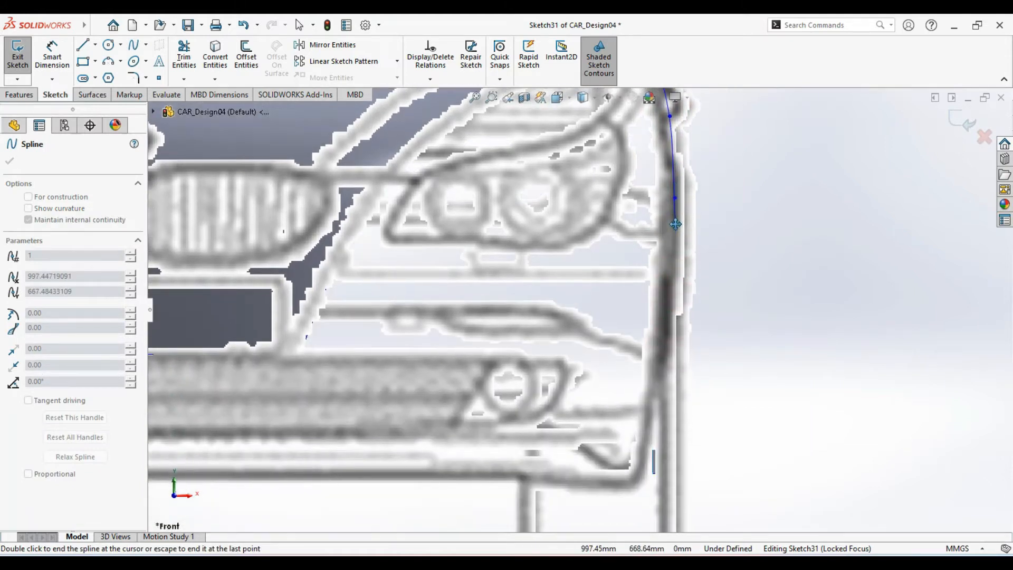
left_click(670, 317)
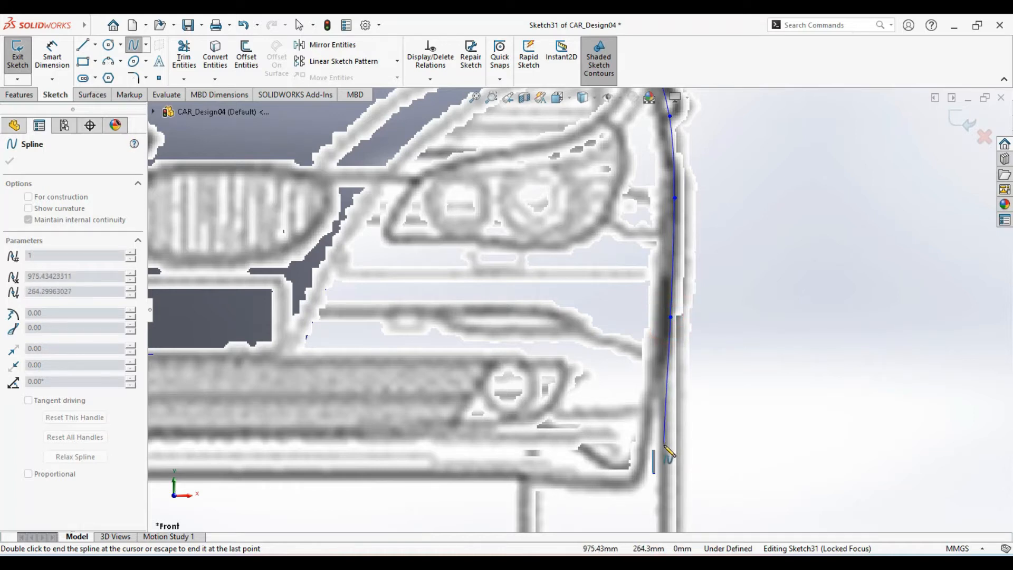
left_click(664, 447)
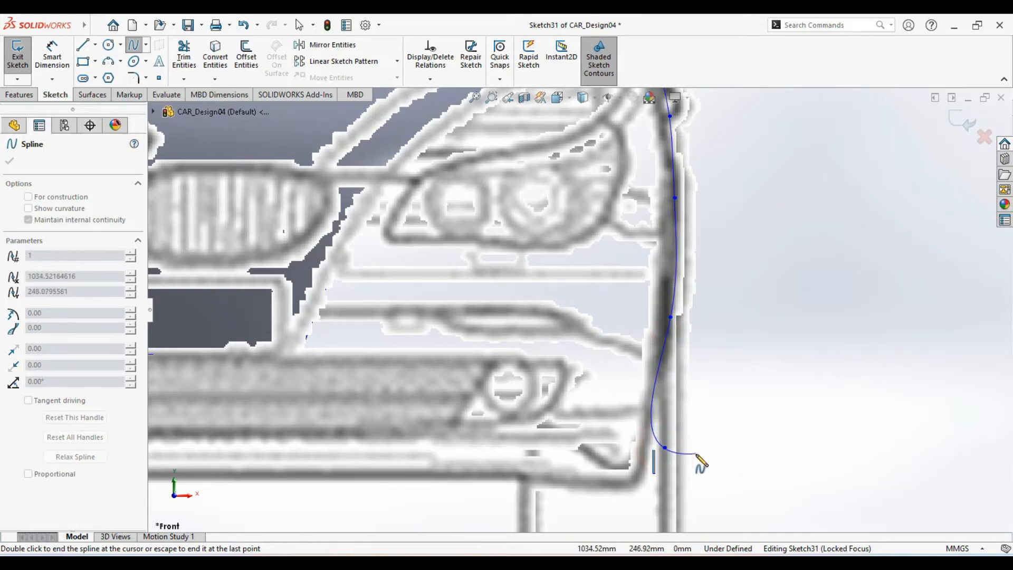
right_click(697, 455)
left_click(723, 465)
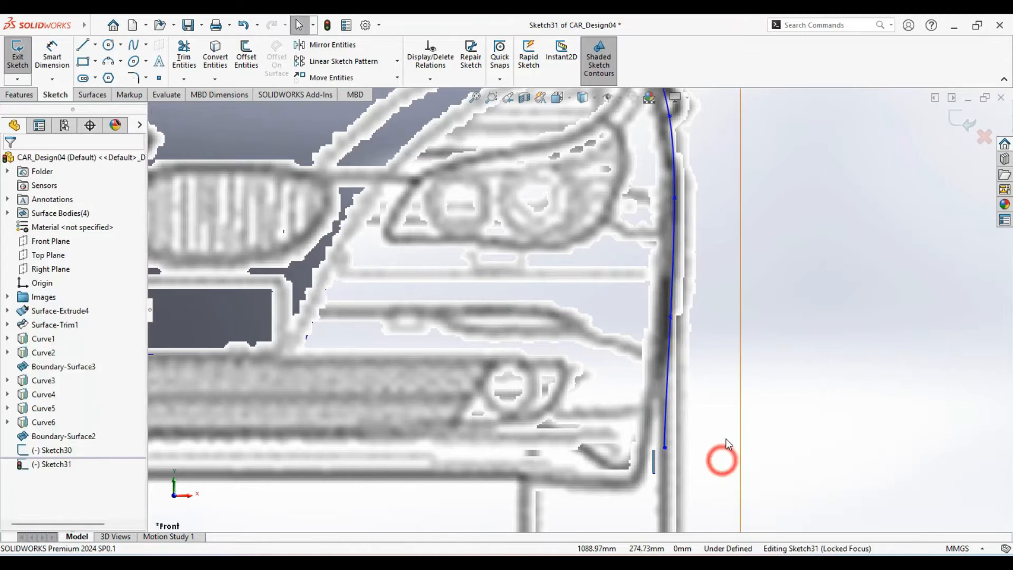
Constrain the side-contour spline's upper endpoint to the hood surface's outer rear corner
scroll(719, 459, "up", 2)
middle_click_drag(705, 422, 726, 394, "ctrl")
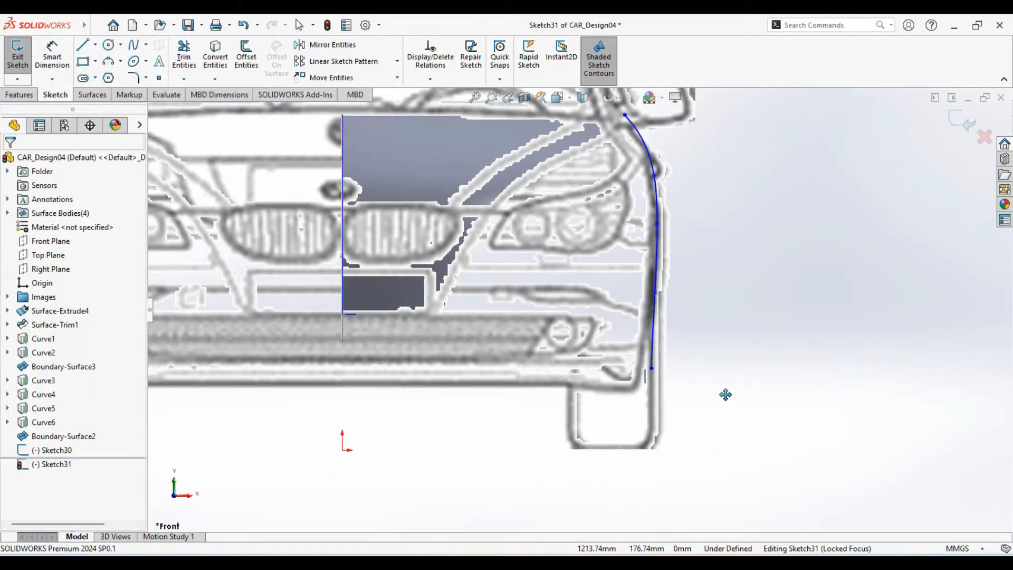
mouse_move(703, 348)
middle_mouse_down("ctrl")
mouse_move(705, 371)
mouse_move(671, 371)
mouse_move(623, 327)
middle_mouse_up("ctrl")
scroll(704, 352, "up", 2)
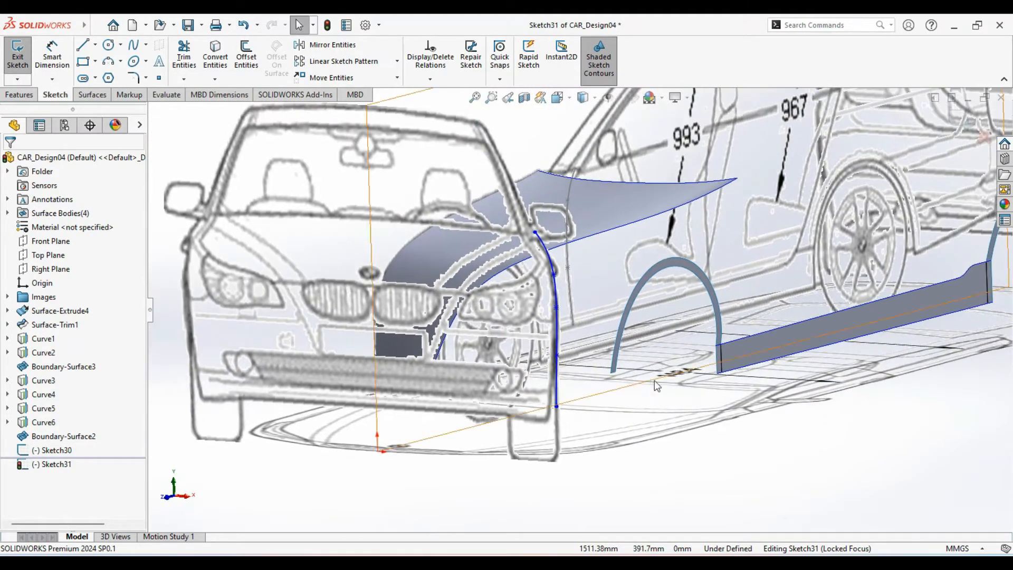
left_click(534, 233)
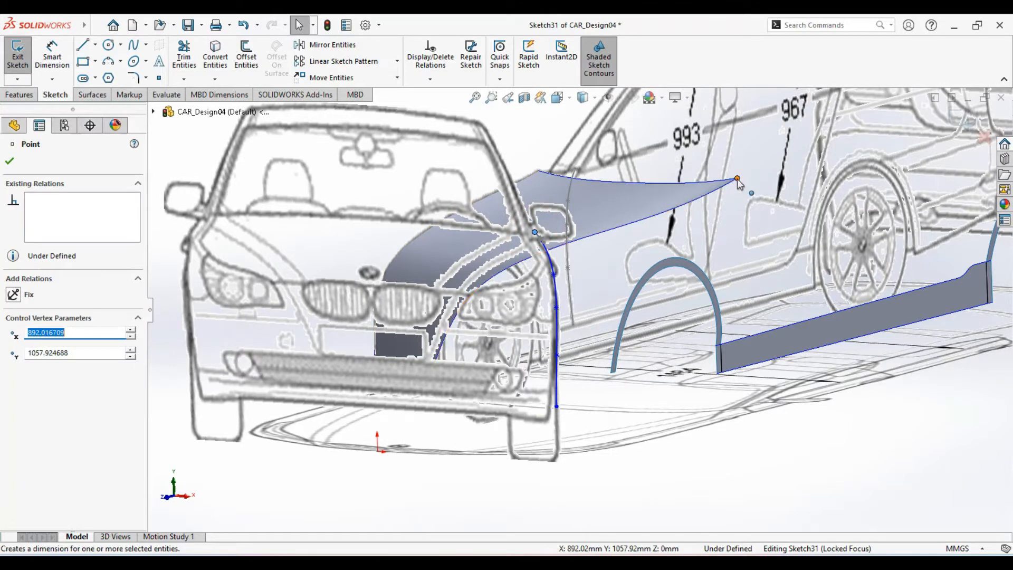
left_click(737, 179, "ctrl")
left_click(812, 124)
left_click(9, 160)
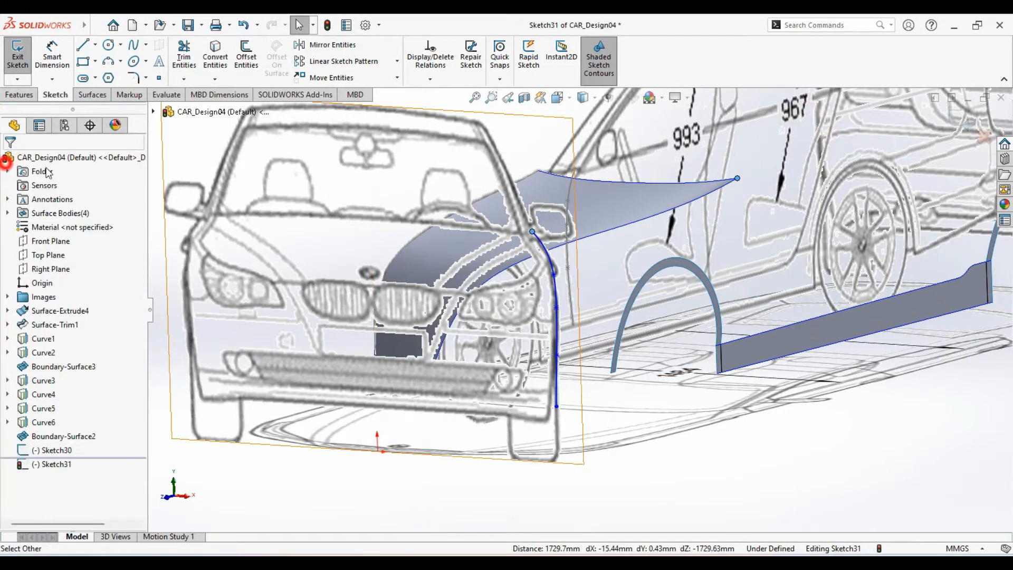
left_click(574, 168)
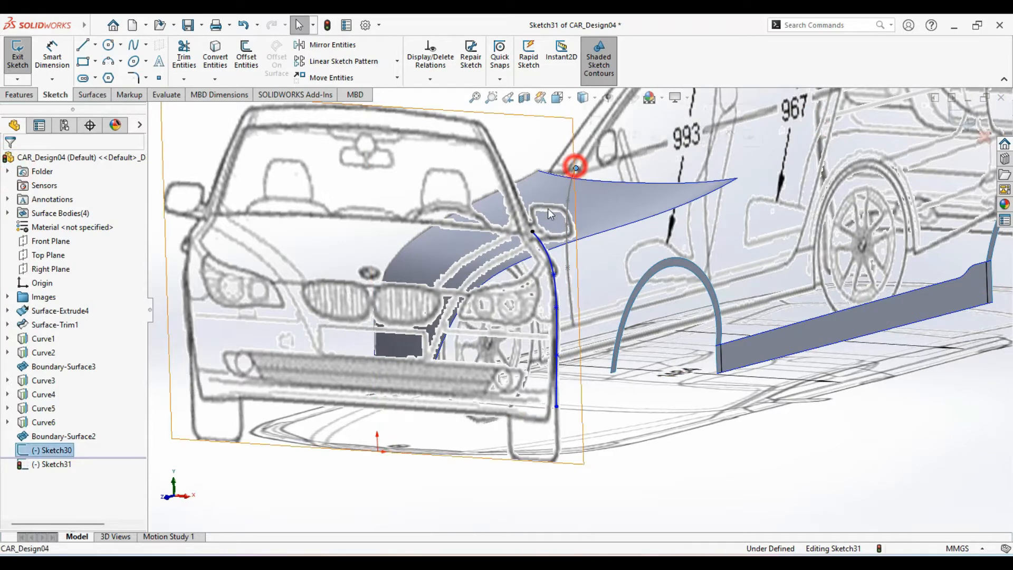
left_click(795, 475)
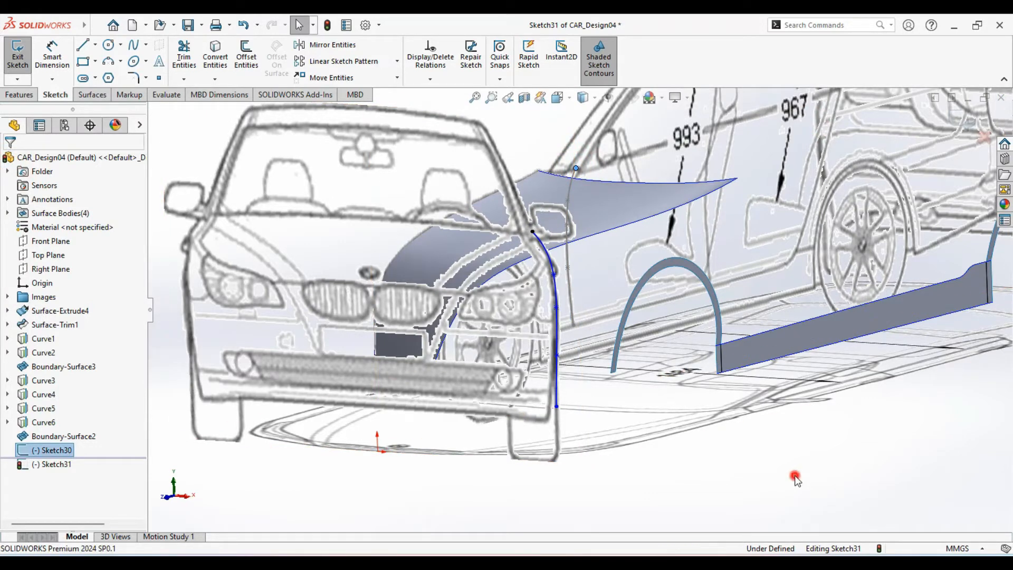
middle_click_drag(705, 448, 700, 397, "ctrl")
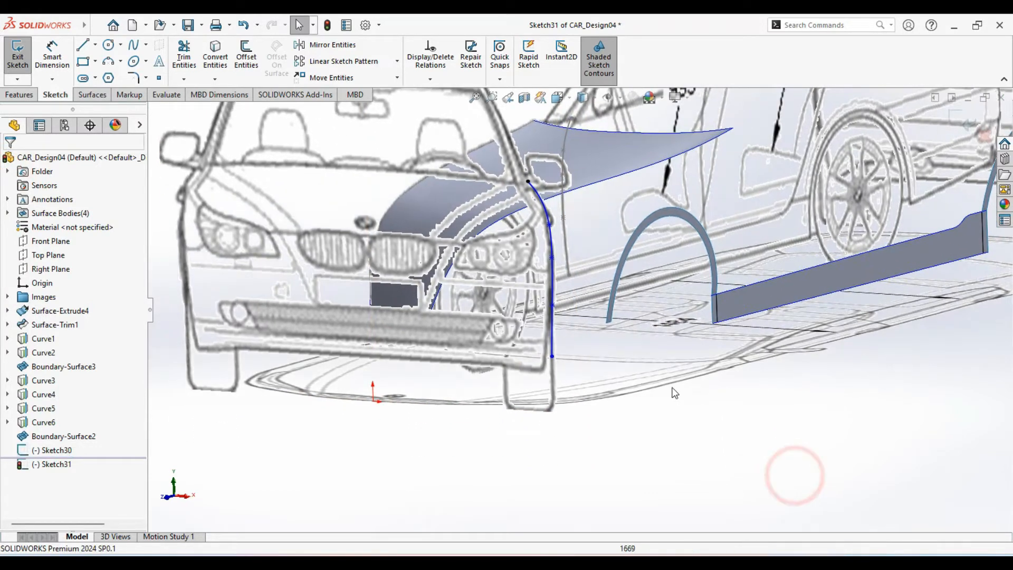
Make the side-contour spline's lower endpoint coincident with the side sill's upper edge
left_click(554, 358)
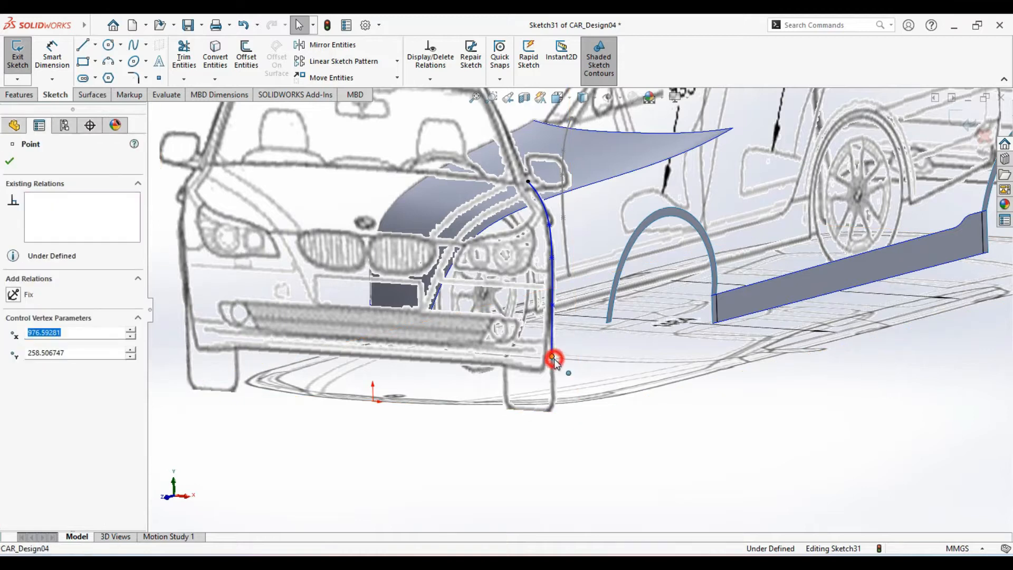
left_click(732, 293, "ctrl")
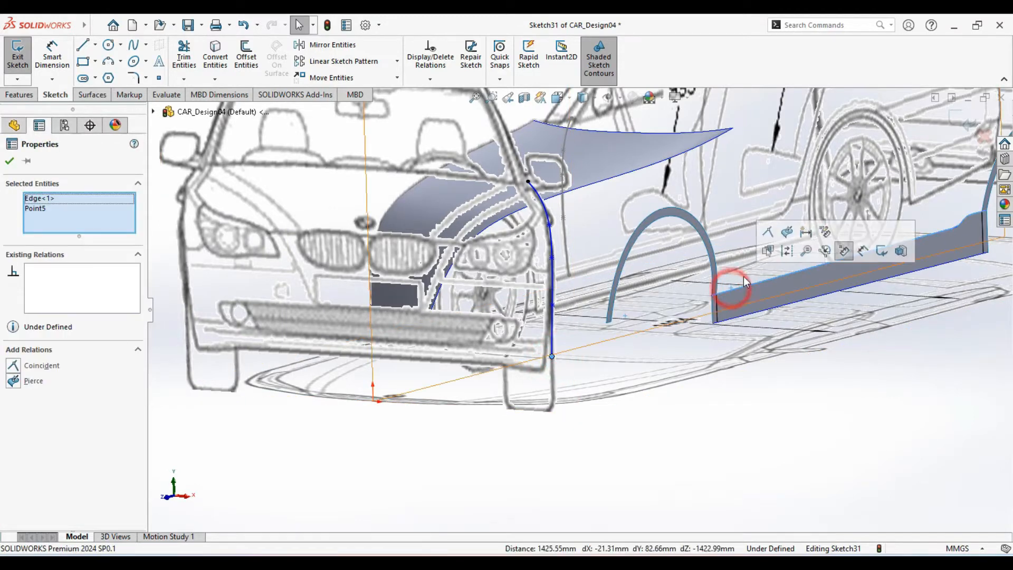
left_click(768, 230)
left_click(8, 163)
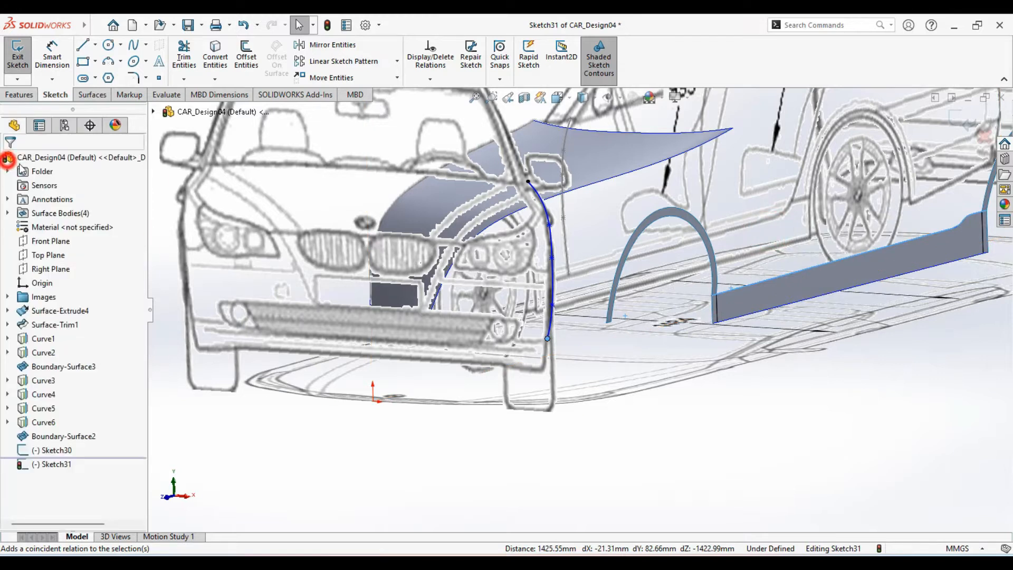
left_click(620, 430)
Add a horizontal relation between the side-contour spline's lower endpoint and the door-edge spline's lower endpoint
left_click(548, 338)
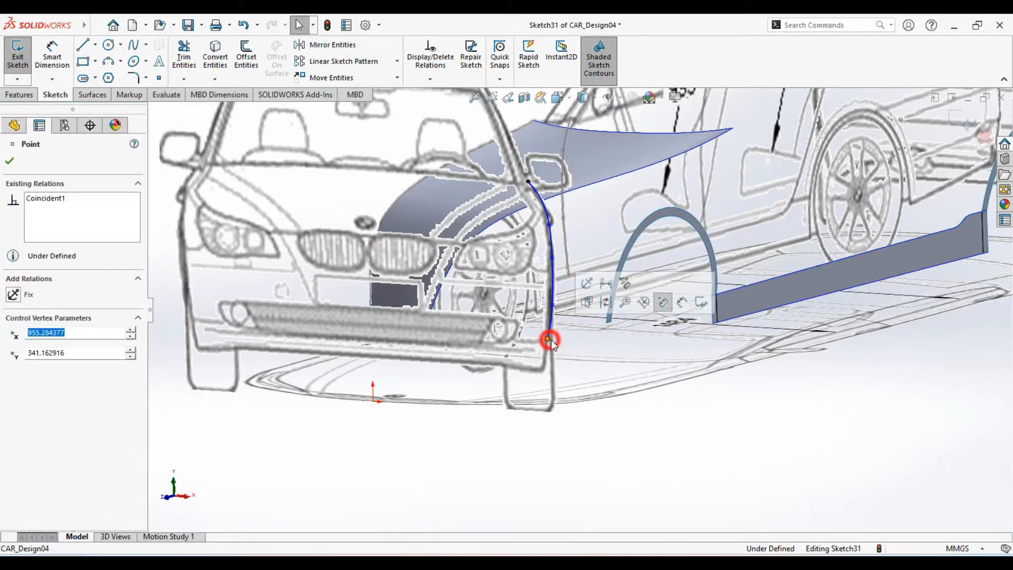
left_click(568, 274, "ctrl")
left_click(605, 222)
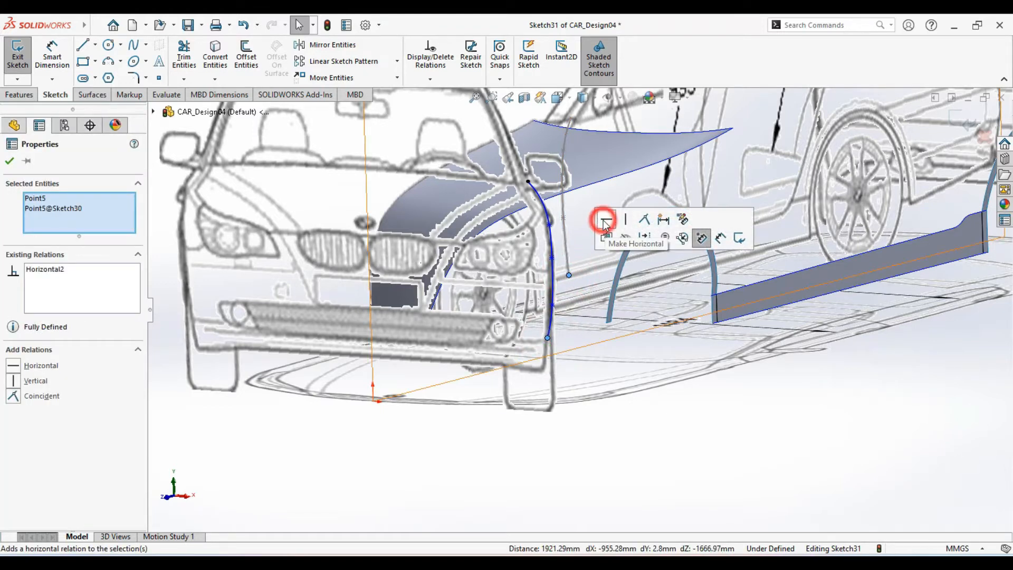
left_click(9, 162)
left_click(649, 427)
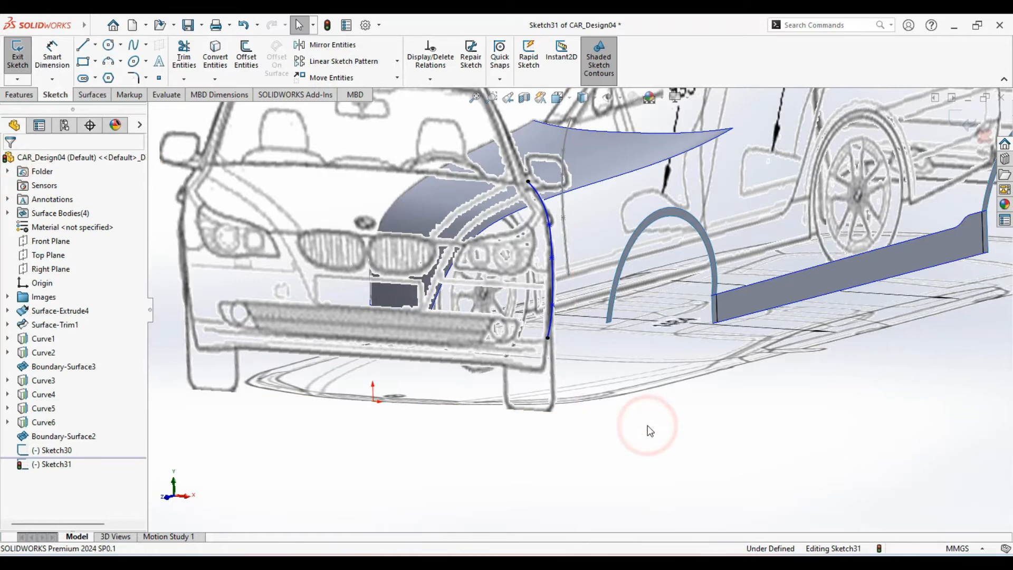
Adjust the side-contour spline's intermediate points to follow the body outline in the front view, and exit the sketch
key("ctrl+1")
scroll(647, 425, "up", 5)
scroll(790, 350, "up", 2)
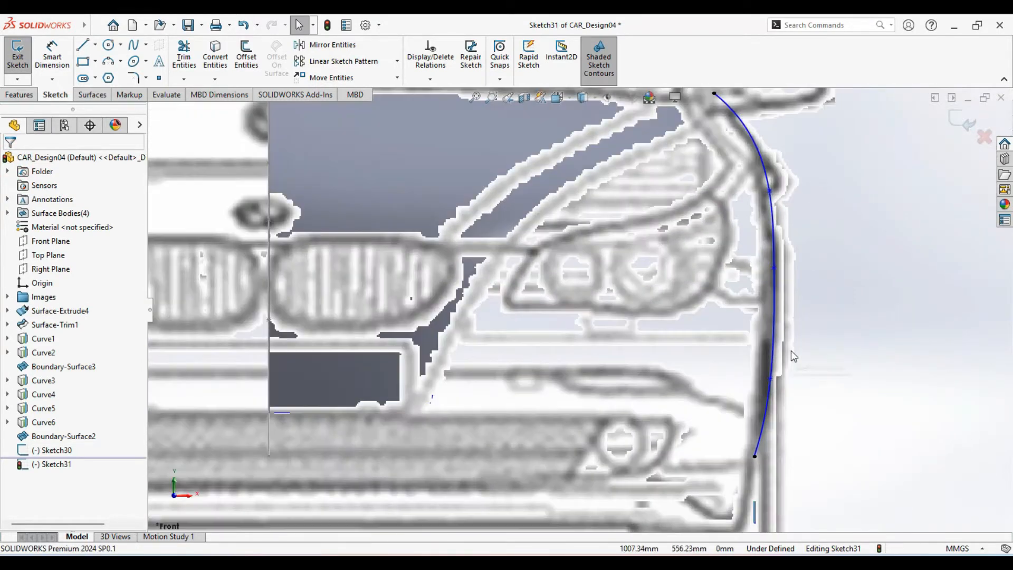
scroll(790, 350, "up", 3)
left_click_drag(733, 209, 720, 193)
middle_click_drag(740, 292, 725, 233, "ctrl")
left_click(723, 253)
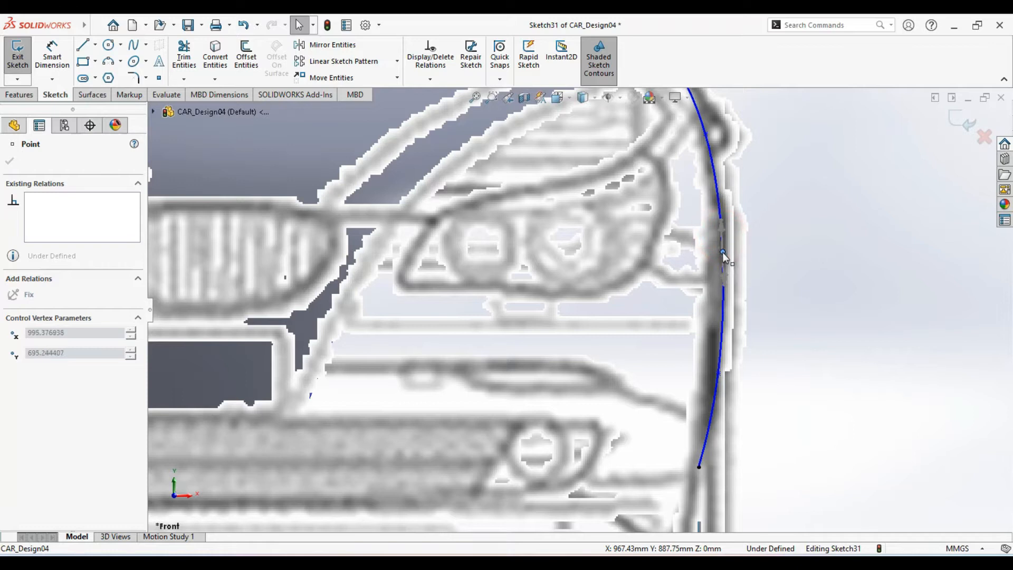
middle_click_drag(763, 408, 754, 357, "ctrl")
left_click_drag(713, 325, 709, 299)
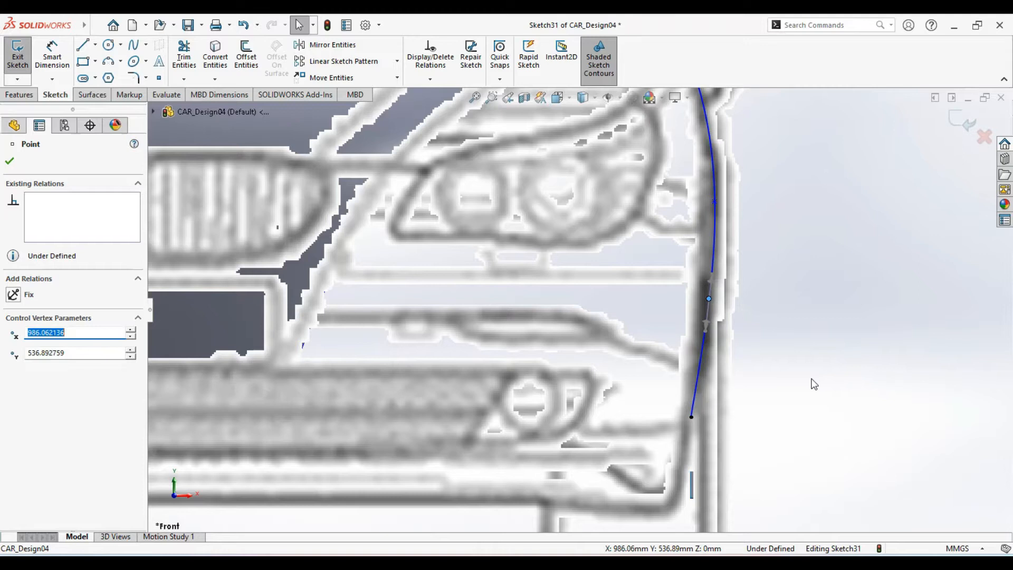
scroll(814, 386, "up", 1)
middle_click_drag(814, 408, 819, 454, "ctrl")
left_click_drag(700, 274, 695, 258)
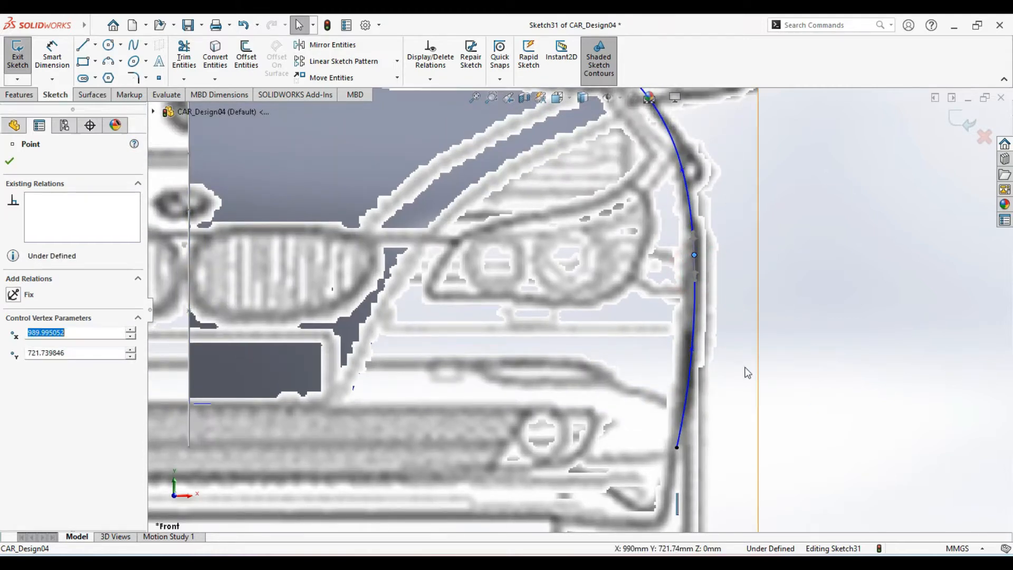
left_click(828, 433)
scroll(806, 434, "up", 3)
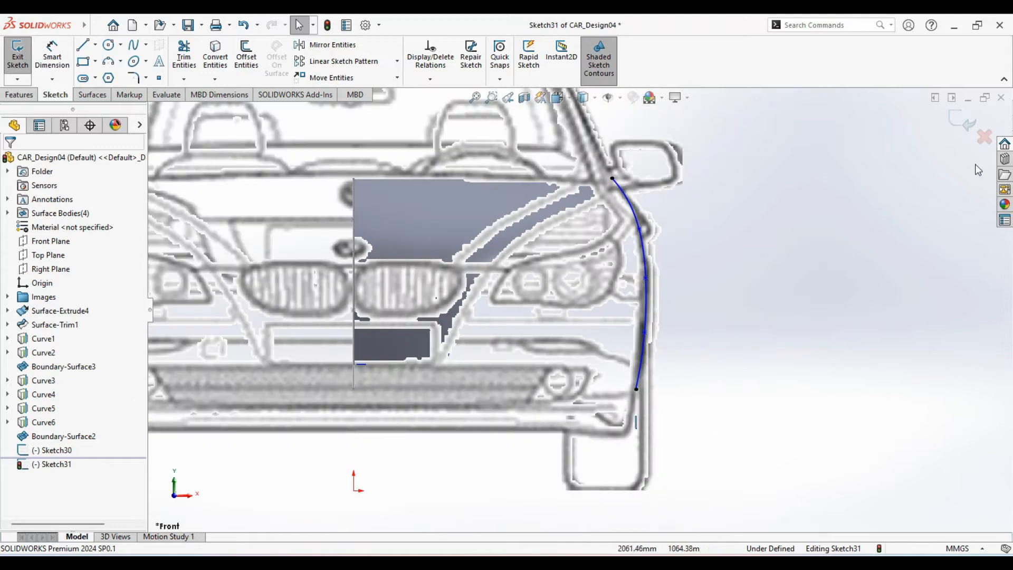
left_click(959, 126)
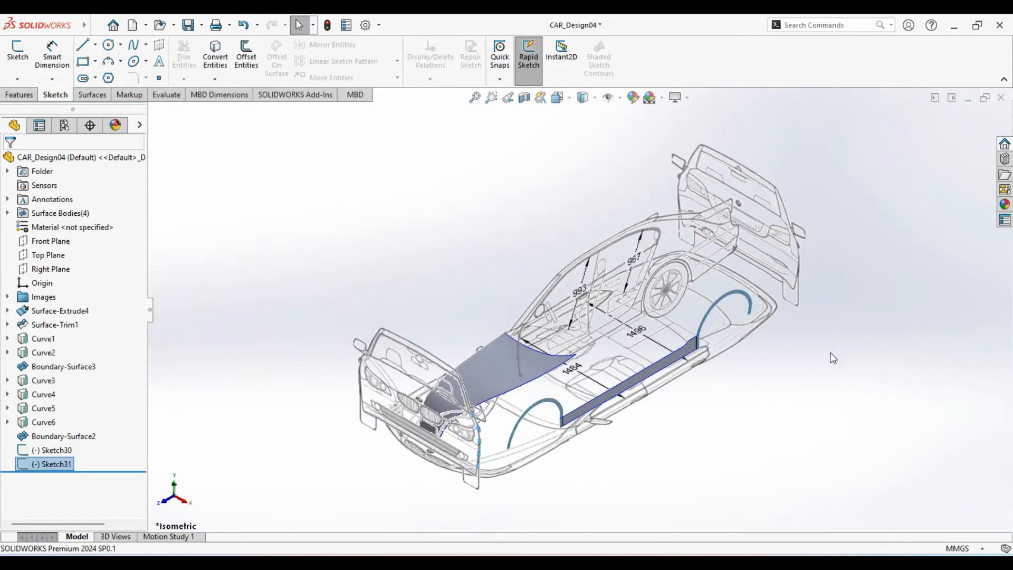
left_click(719, 470)
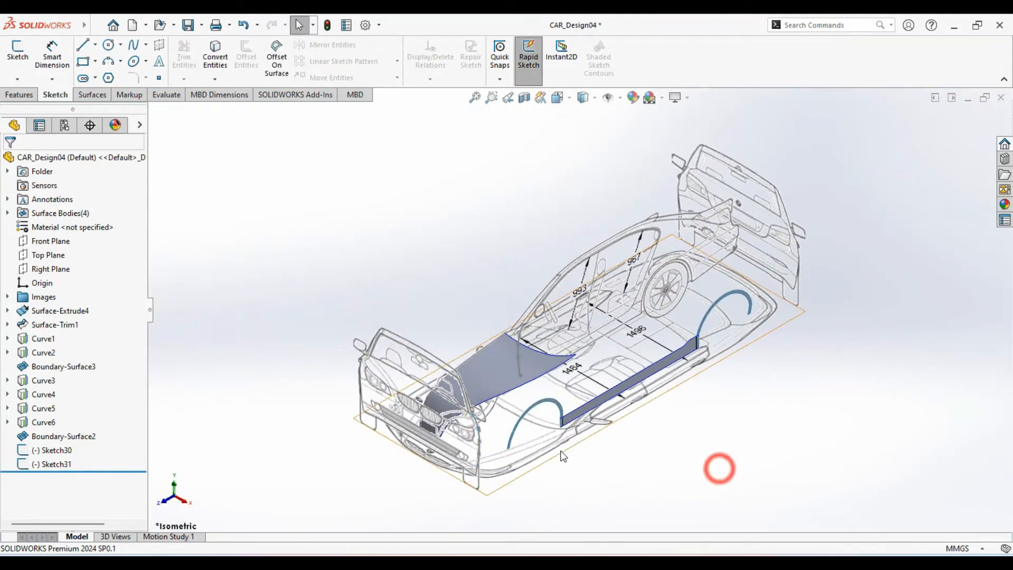
Create a sketch-on-sketch projected curve from the door-edge sketch and the side-contour sketch
left_click(91, 96)
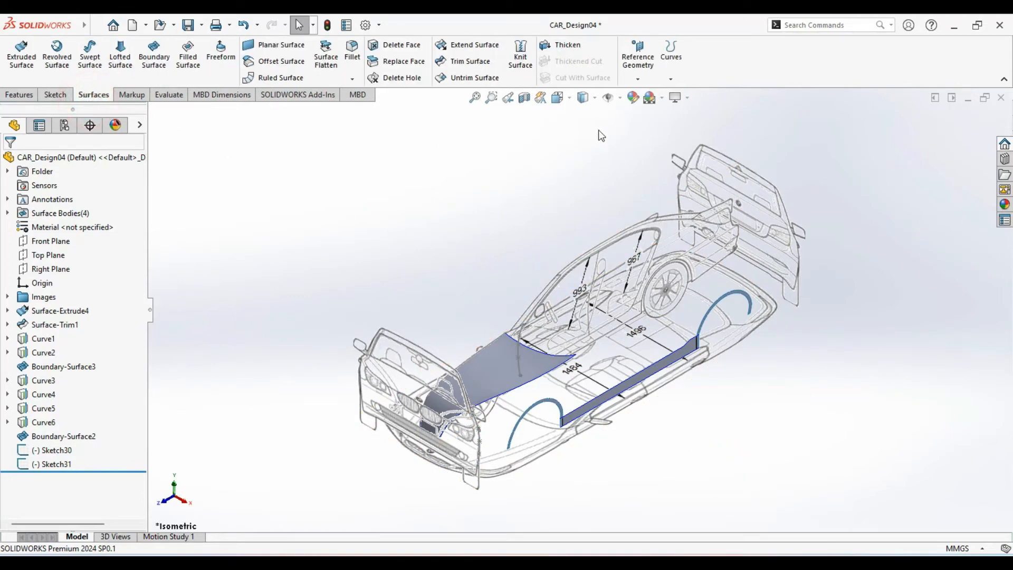
left_click(682, 80)
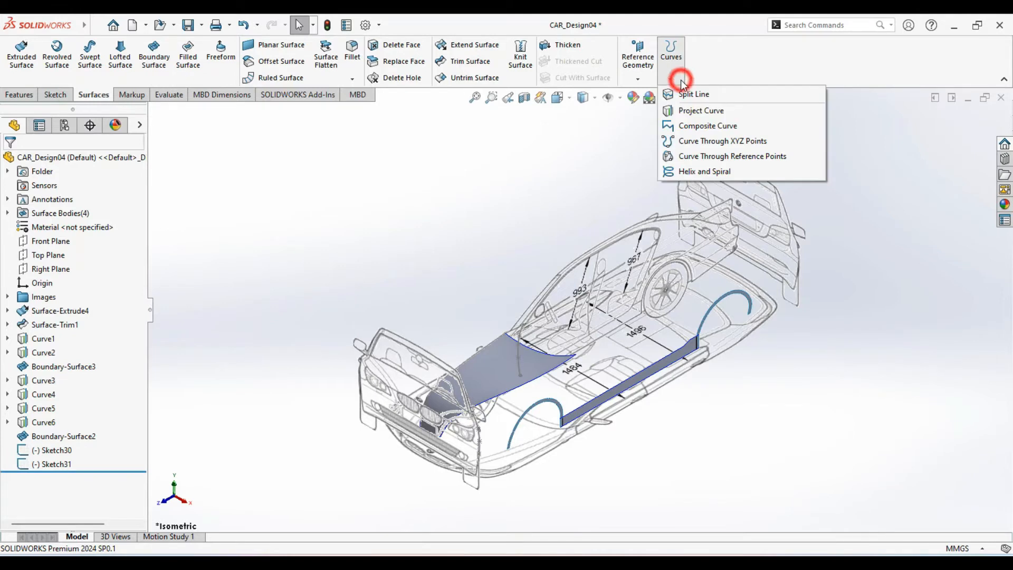
left_click(706, 112)
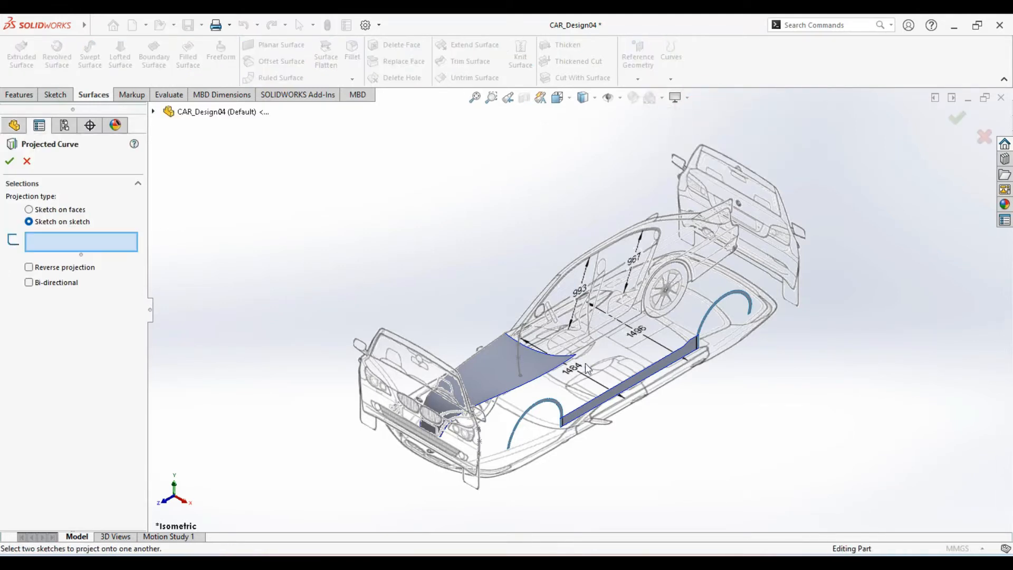
left_click(518, 350)
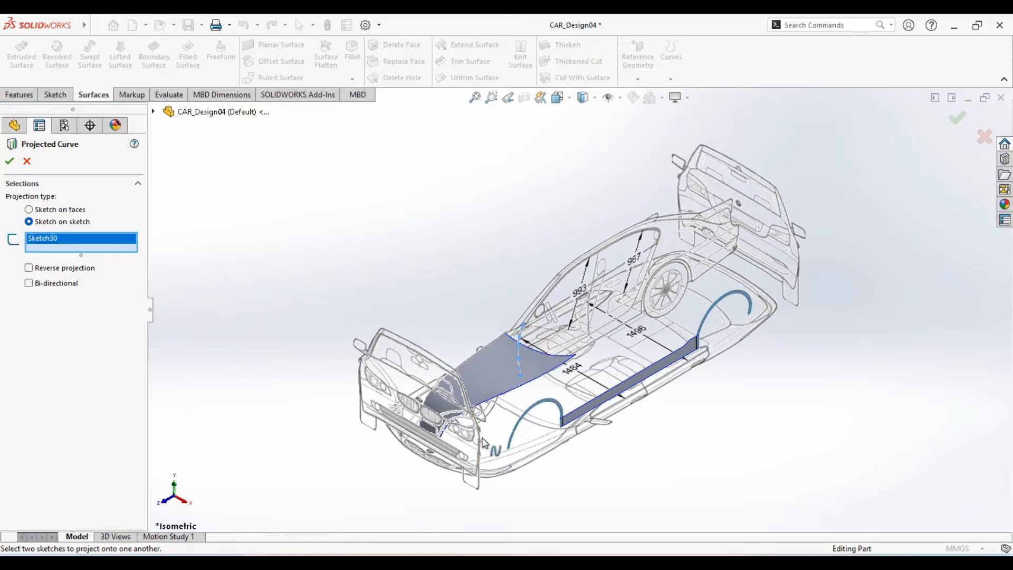
scroll(484, 443, "down", 5)
left_click(511, 387)
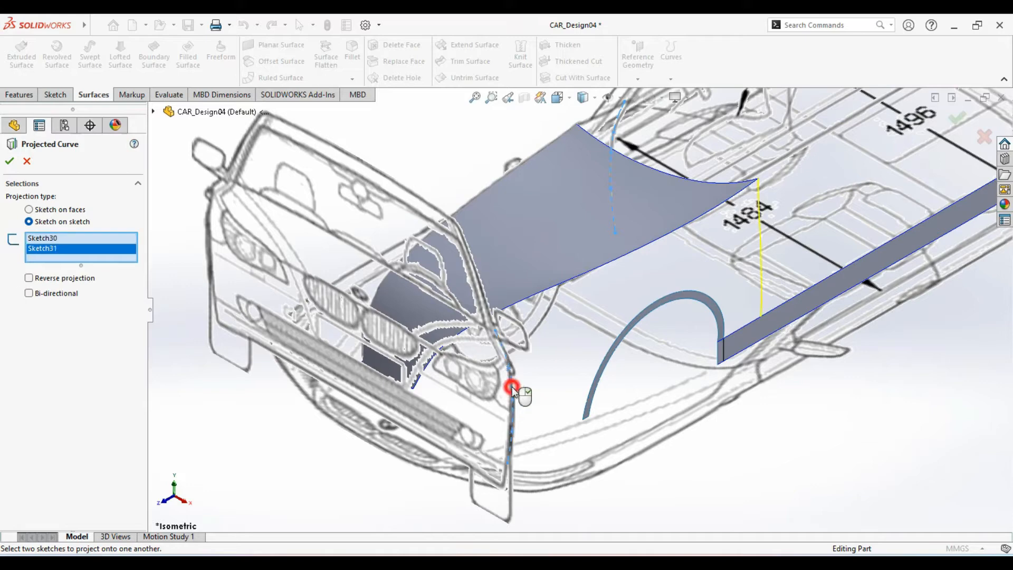
scroll(784, 297, "down", 4)
middle_click_drag(784, 296, 732, 391, "ctrl")
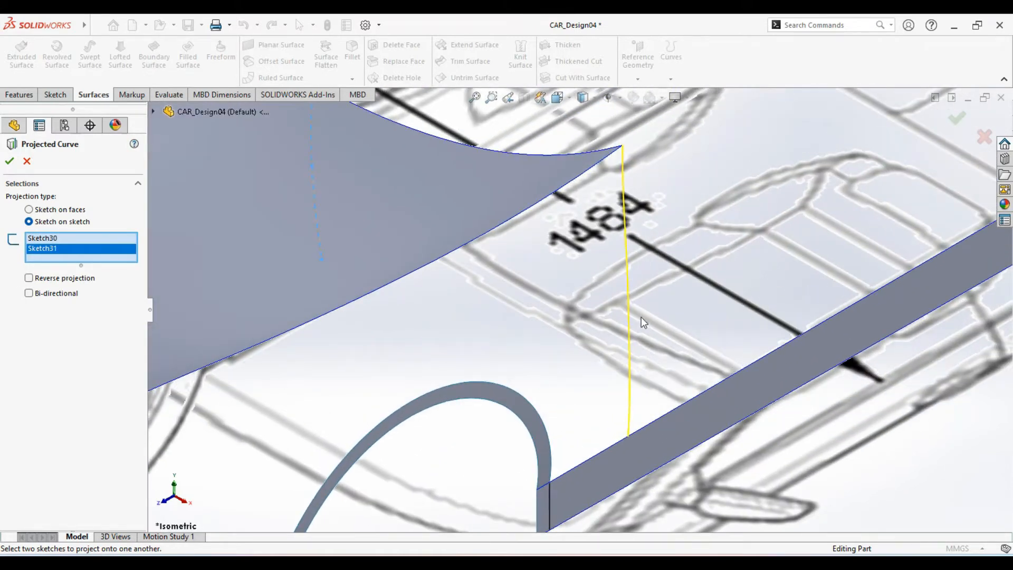
scroll(636, 153, "down", 4)
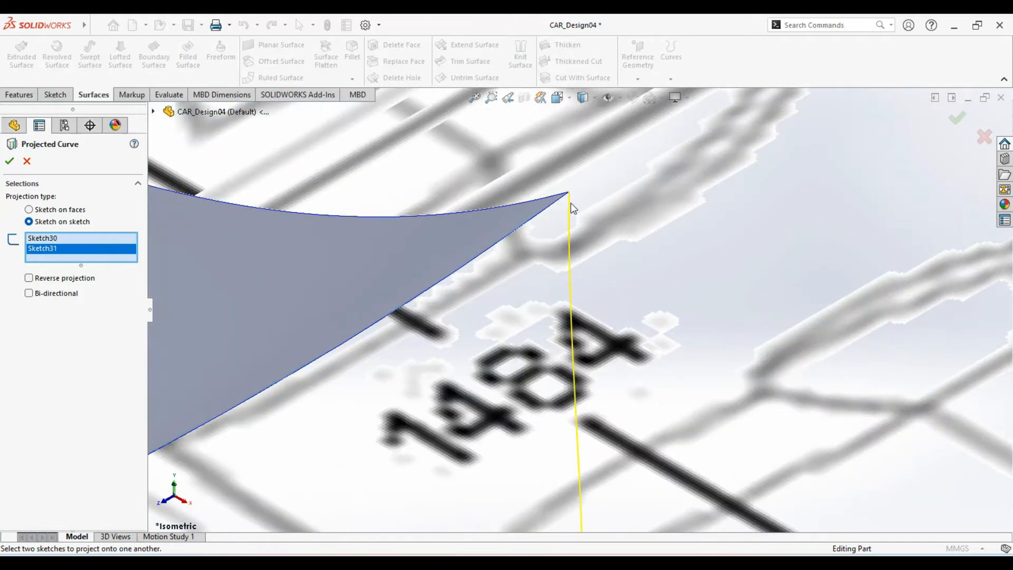
scroll(574, 243, "up", 5)
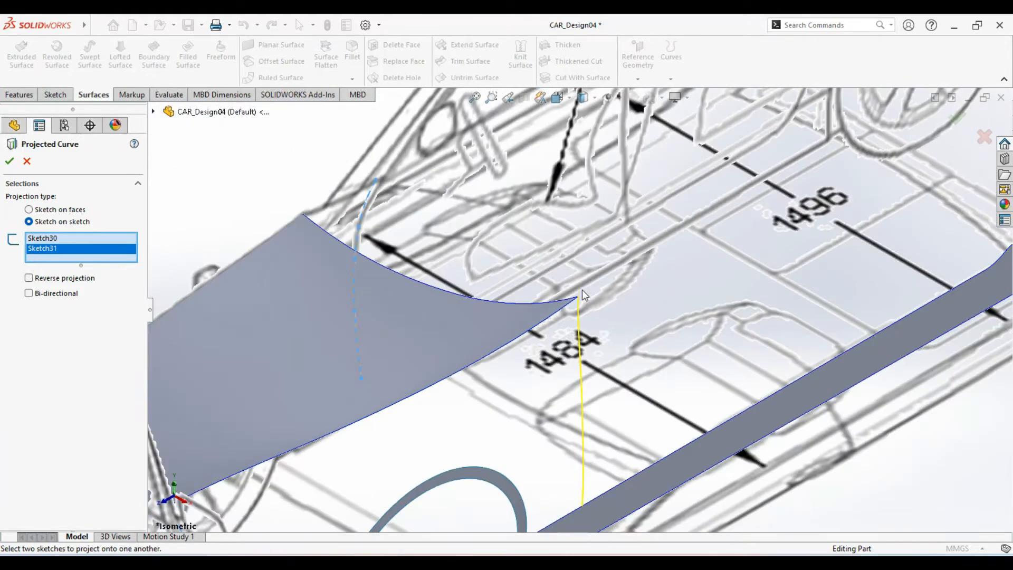
scroll(582, 289, "down", 2)
scroll(594, 429, "down", 3)
scroll(581, 460, "down", 3)
scroll(572, 385, "down", 3)
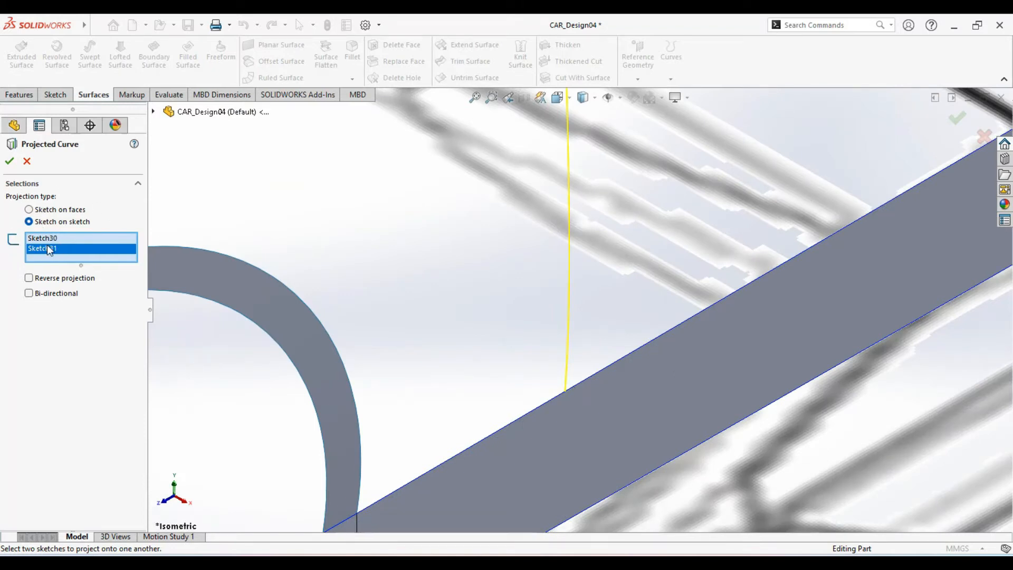
left_click(8, 162)
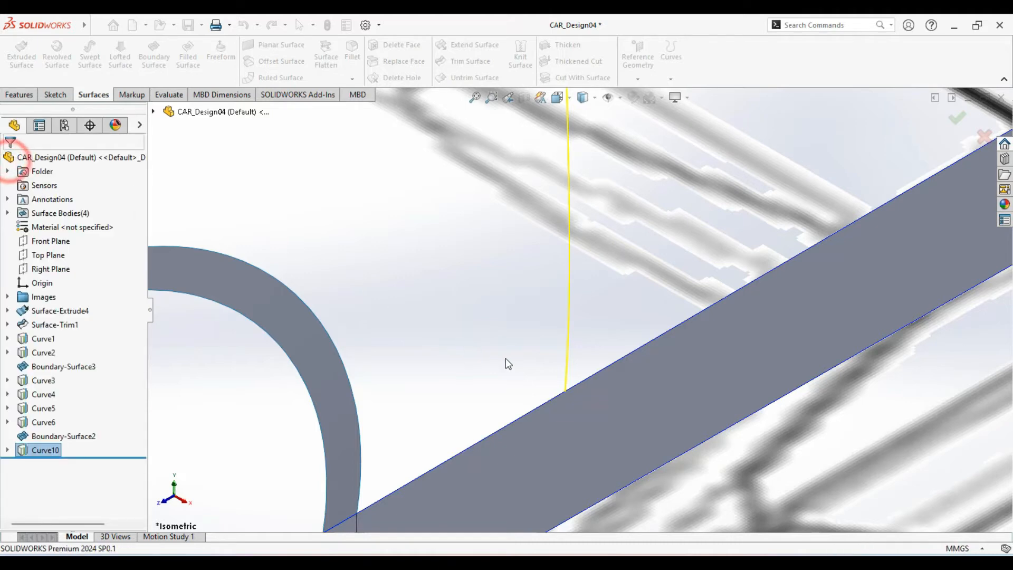
Examine where the projected curve's ends meet the hood surface's rear corner and the side sill's upper edge
left_click(568, 380)
scroll(575, 398, "up", 3)
scroll(579, 358, "down", 4)
middle_click_drag(589, 465, 589, 523, "ctrl")
middle_click_drag(581, 181, 578, 272, "ctrl")
key("Escape")
scroll(584, 208, "down", 5)
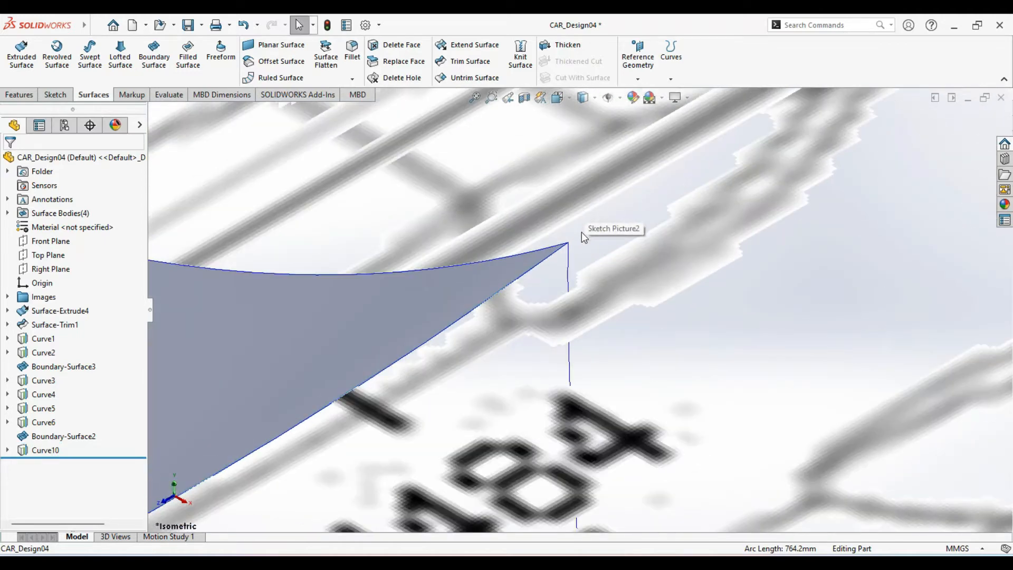
scroll(559, 248, "up", 5)
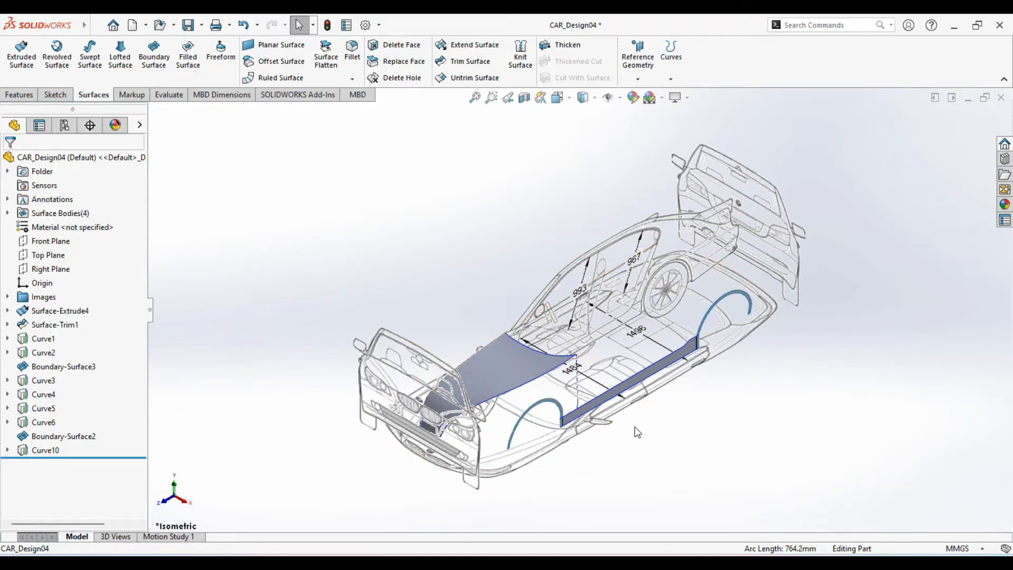
middle_click_drag(639, 447, 614, 414, "ctrl")
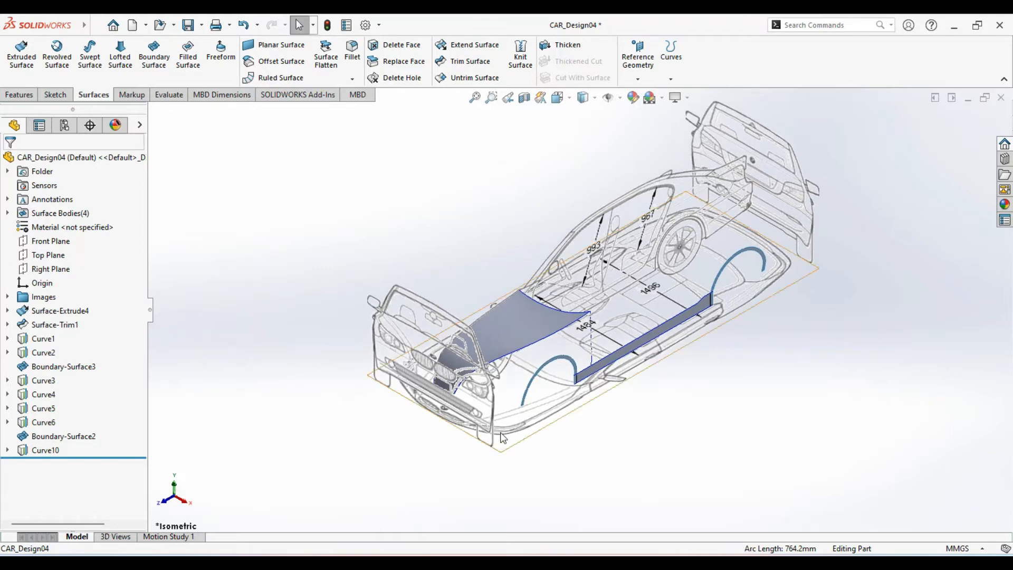
Start a new sketch on the Right Plane over the car's front end in the side view
left_click(287, 358)
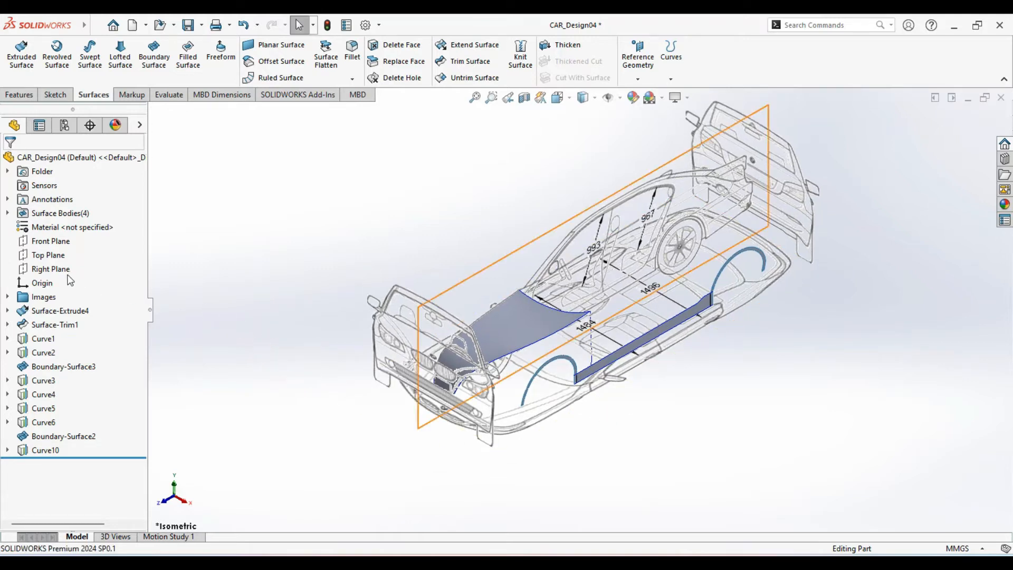
left_click(38, 270)
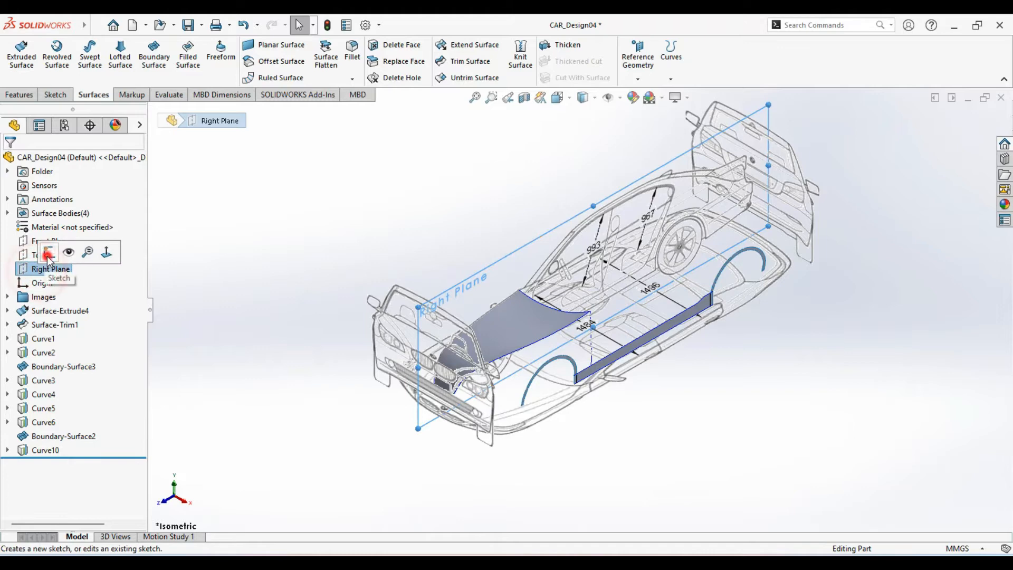
left_click(56, 251)
scroll(369, 355, "down", 5)
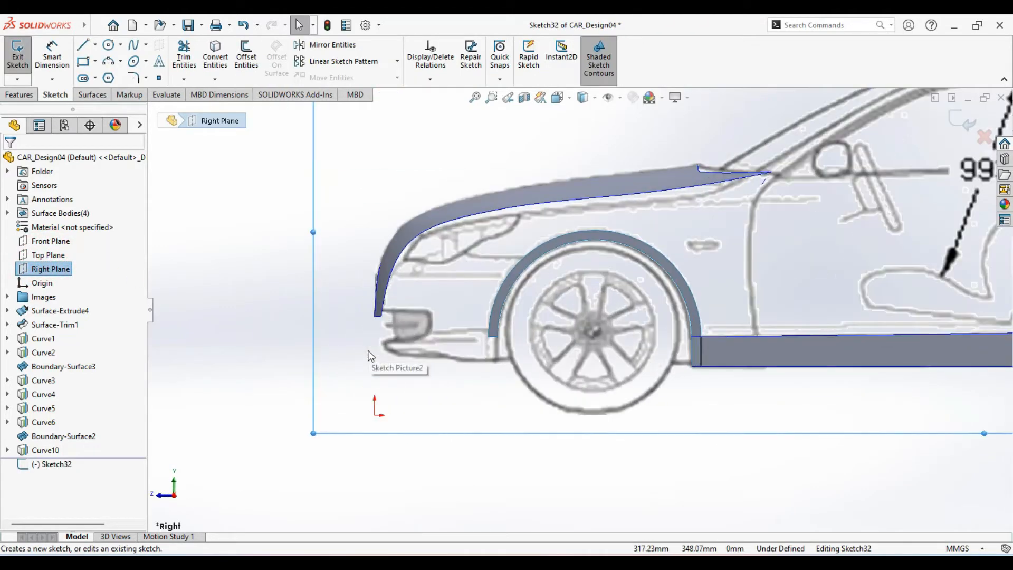
scroll(467, 287, "down", 2)
middle_click_drag(466, 287, 420, 287, "ctrl")
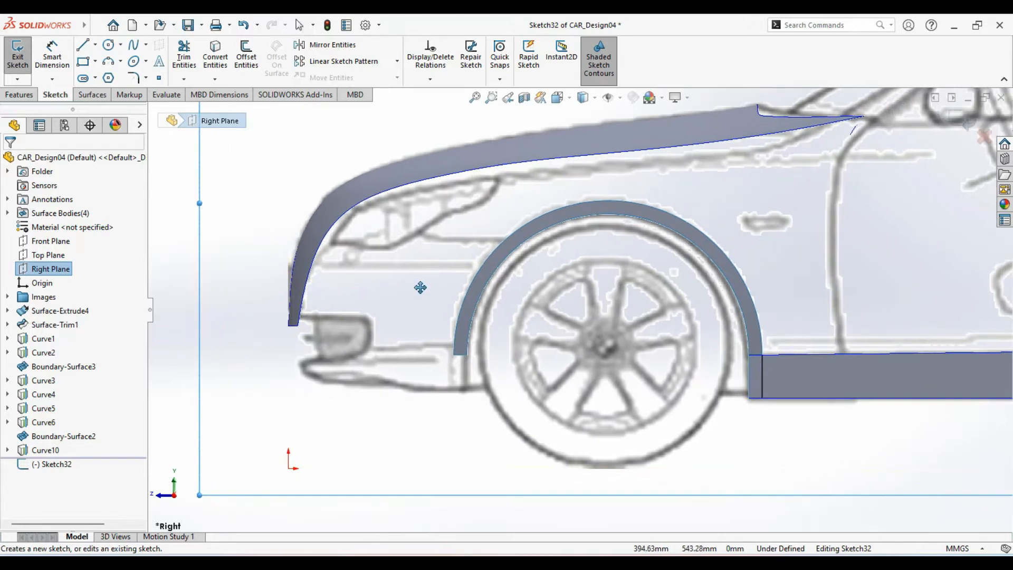
Sketch a three-point spline in the side view from the hood surface's lower front corner to the front wheel arch's lower front end
left_click(137, 47)
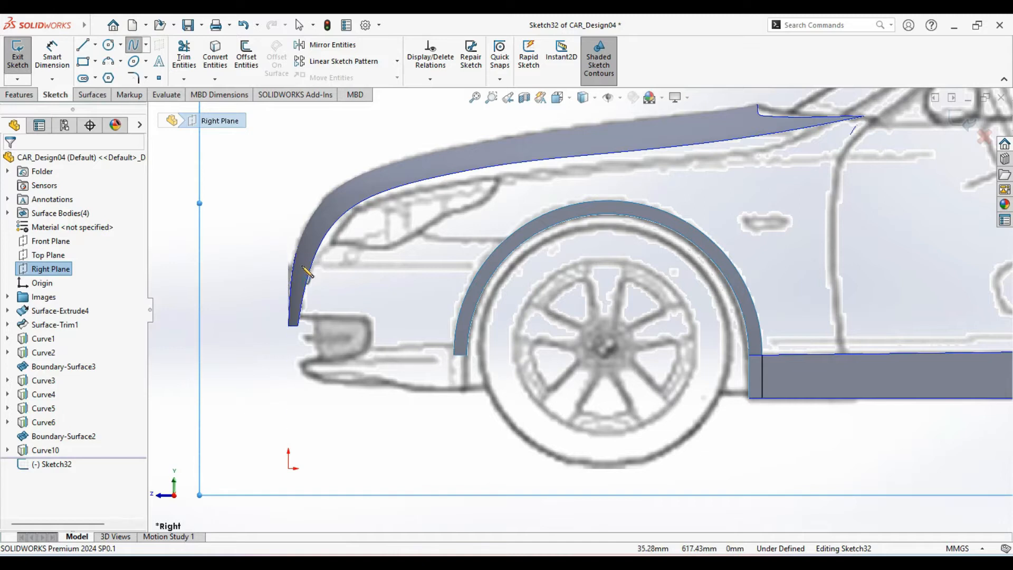
left_click(297, 325)
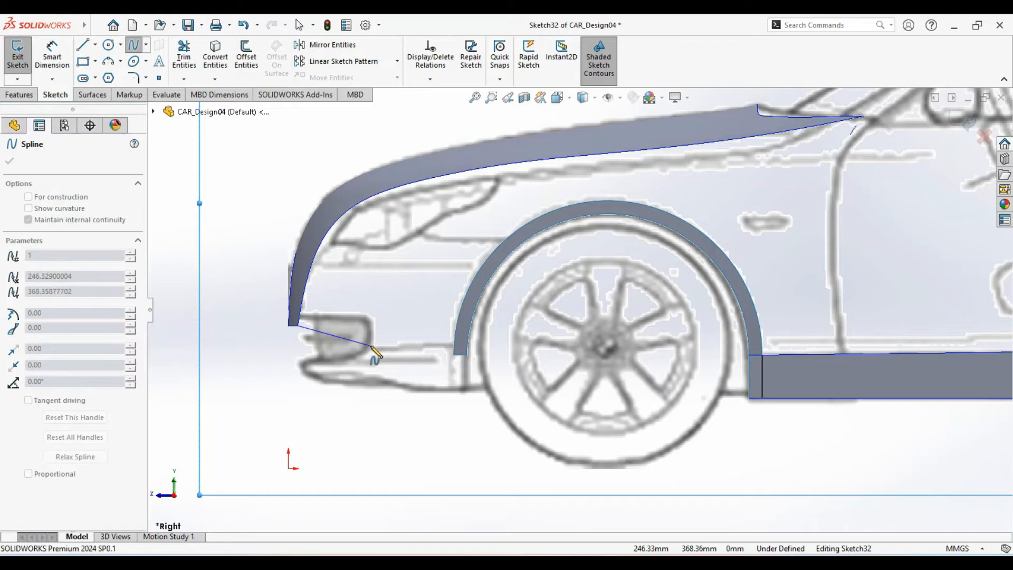
left_click(374, 348)
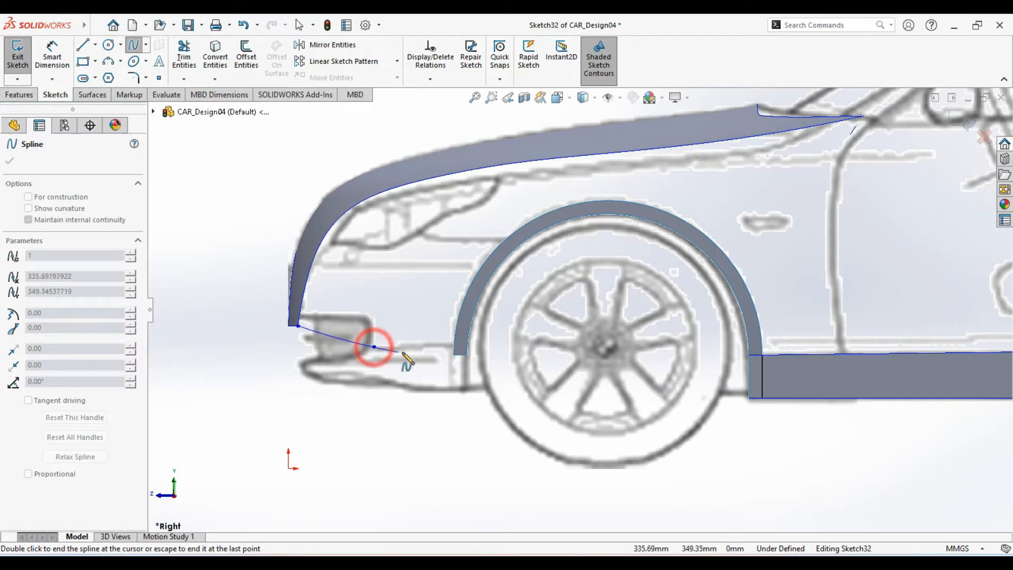
left_click(454, 355)
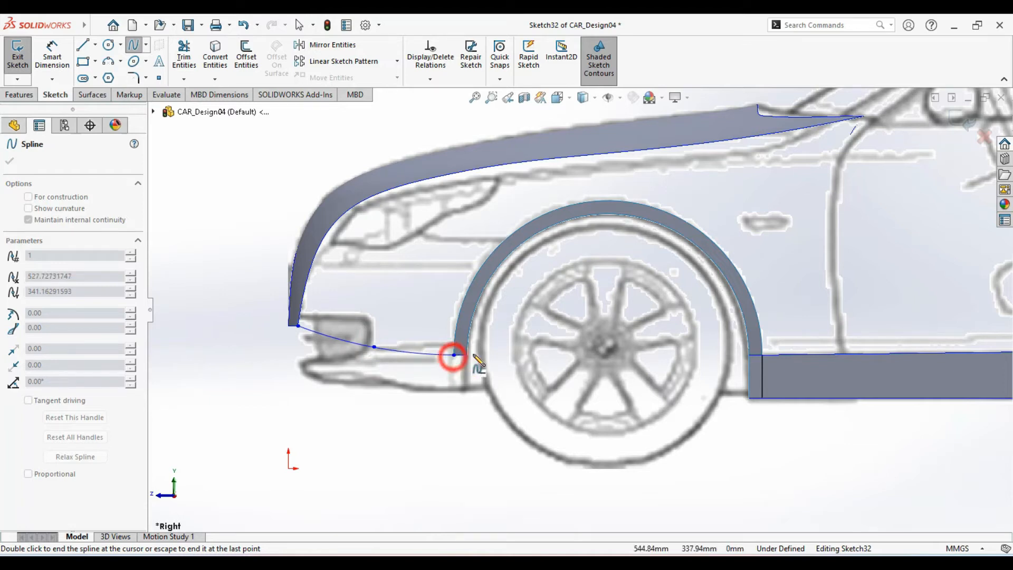
right_click(466, 390)
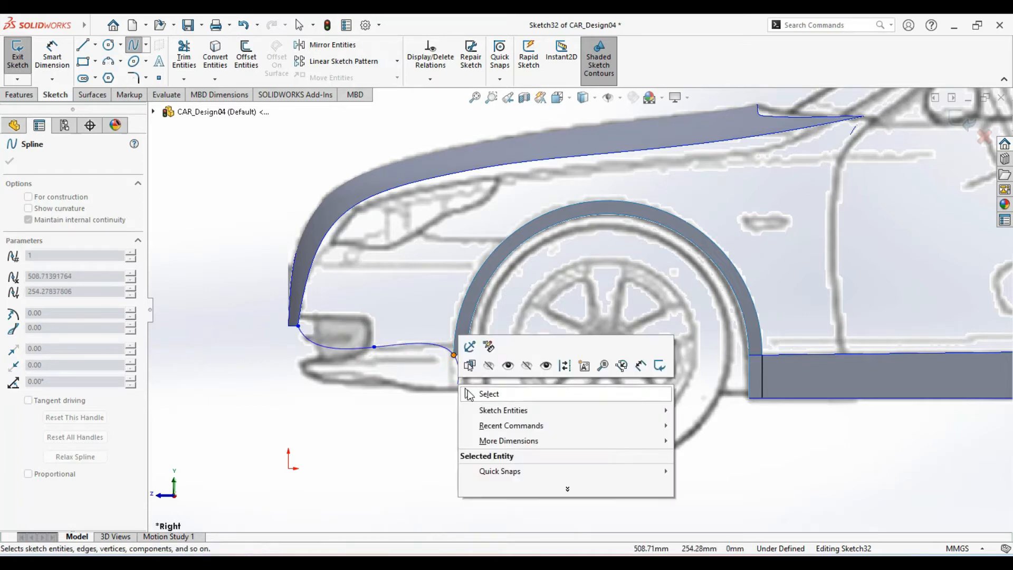
left_click(485, 394)
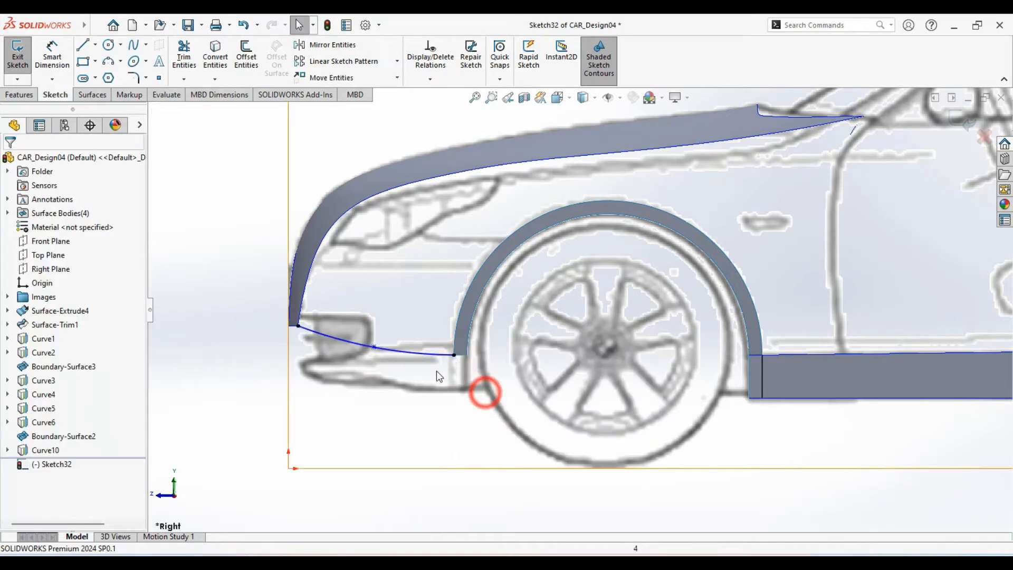
Adjust the spline's middle point slightly and make its tangent handle at the wheel-arch end horizontal
left_click(374, 347)
mouse_move(374, 348)
left_mouse_down()
mouse_move(359, 352)
mouse_move(369, 350)
left_mouse_up()
scroll(445, 353, "down", 4)
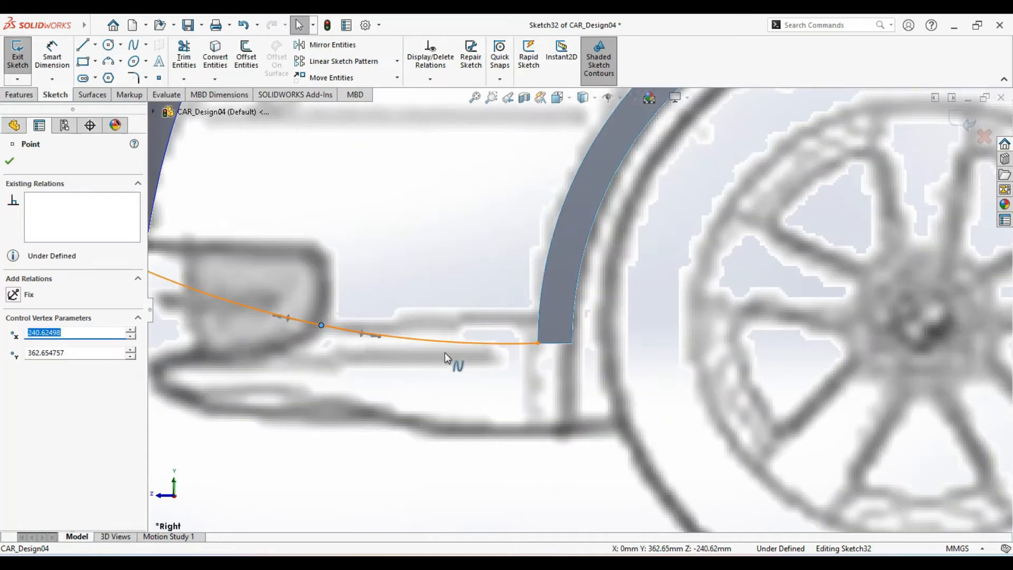
left_click(447, 344)
left_click_drag(500, 346, 499, 346)
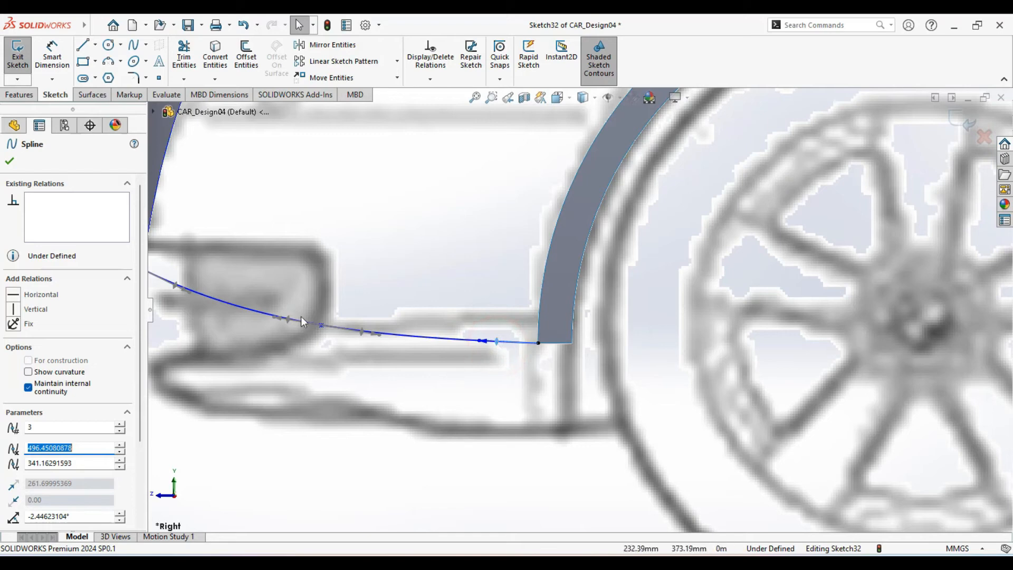
left_click(11, 294)
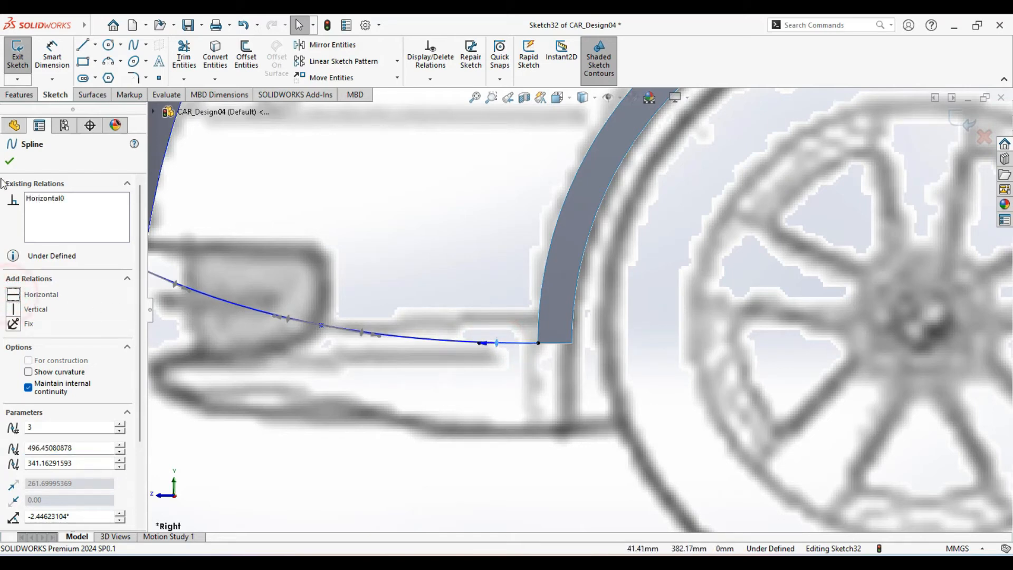
left_click(9, 161)
Check the lower-front spline against the whole side view and exit the sketch
scroll(465, 329, "up", 3)
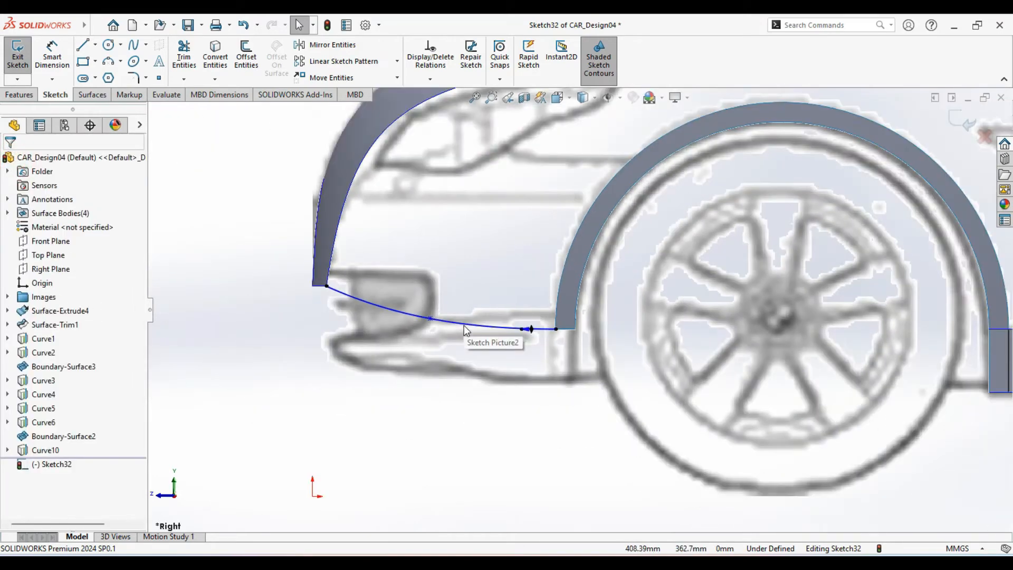
scroll(463, 371, "up", 4)
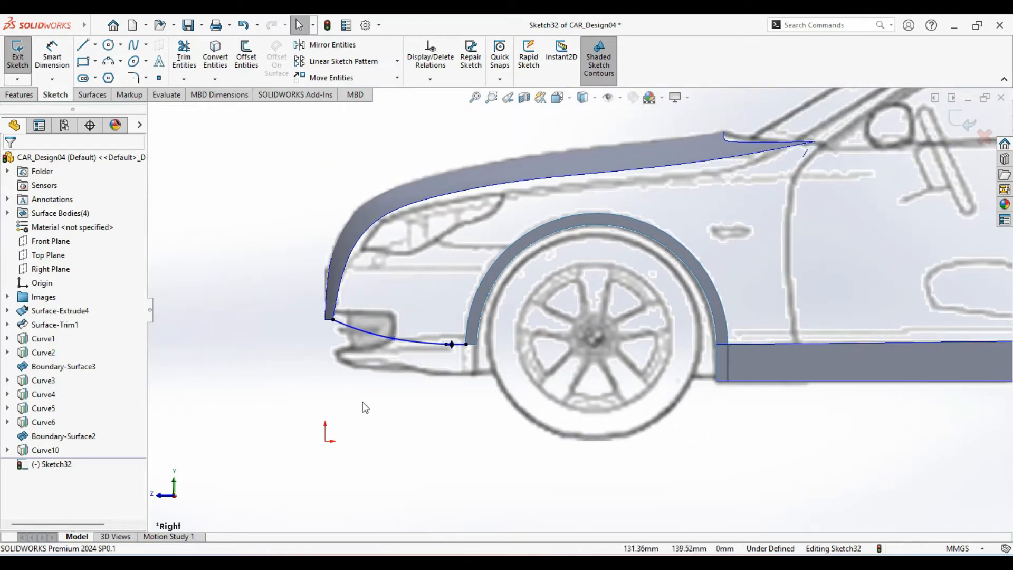
scroll(423, 409, "up", 4)
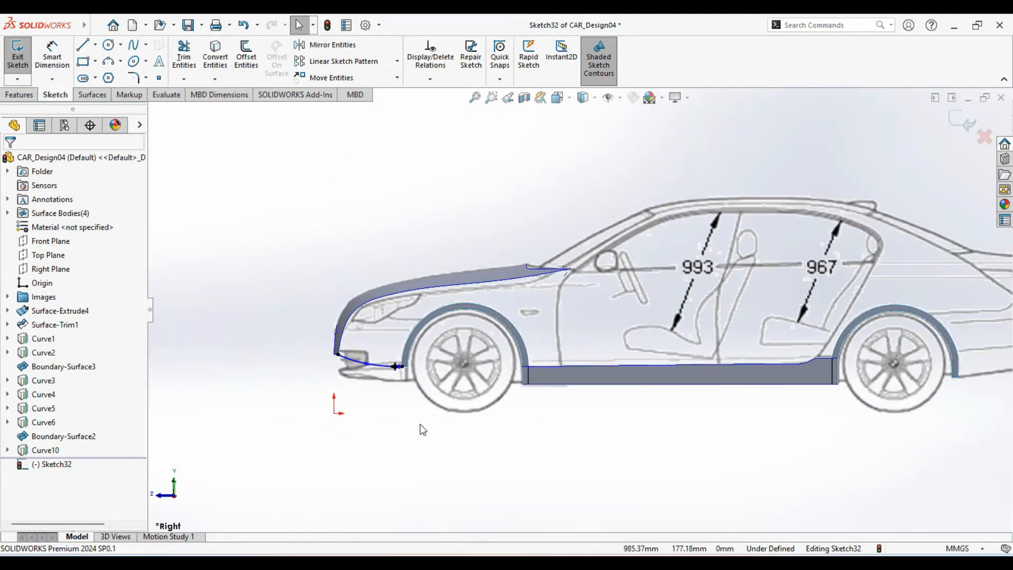
middle_click_drag(422, 402, 398, 394, "ctrl")
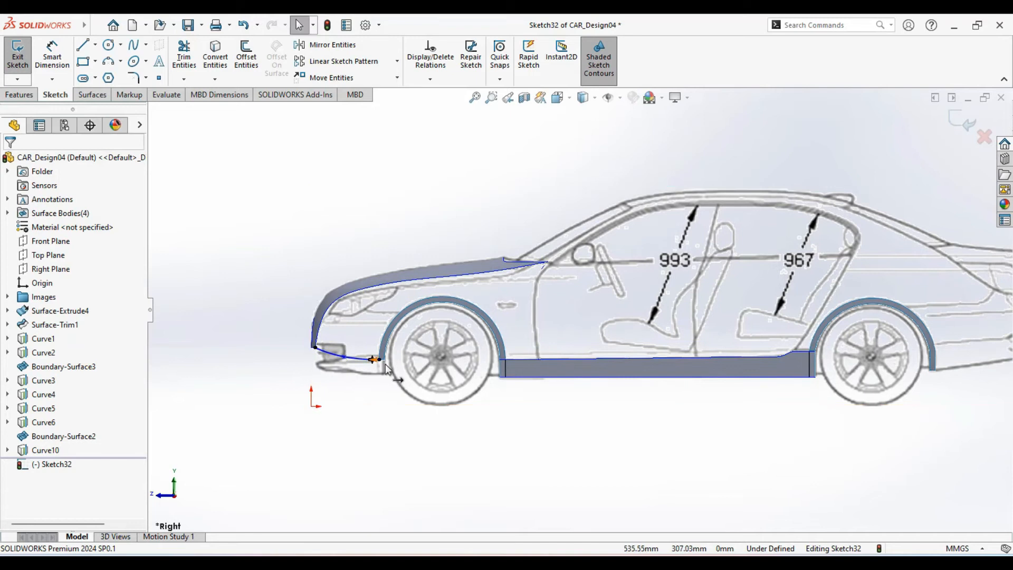
middle_click_drag(468, 393, 413, 396, "ctrl")
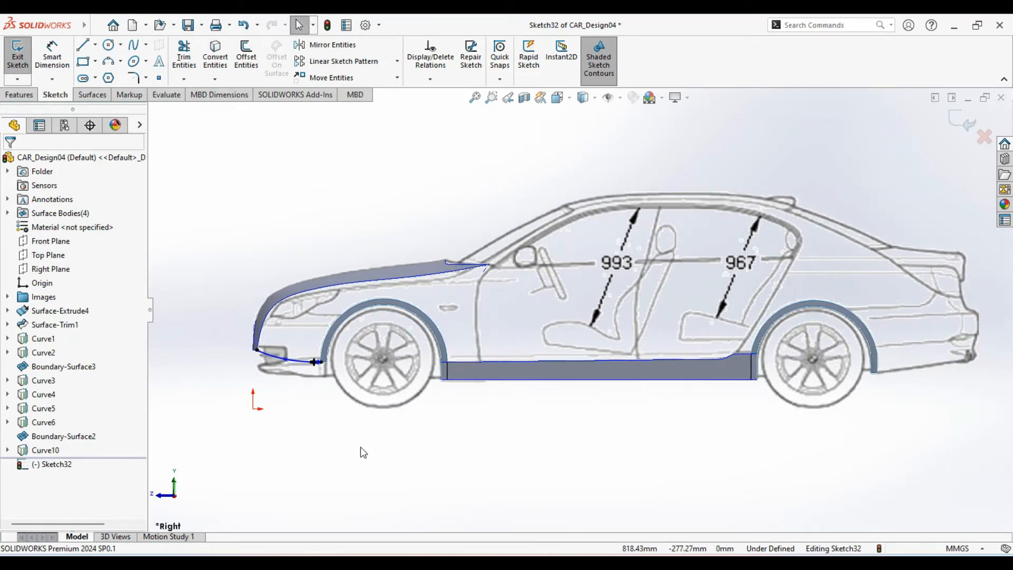
mouse_move(440, 445)
middle_mouse_down("ctrl")
mouse_move(419, 425)
mouse_move(697, 253)
mouse_move(862, 166)
middle_mouse_up("ctrl")
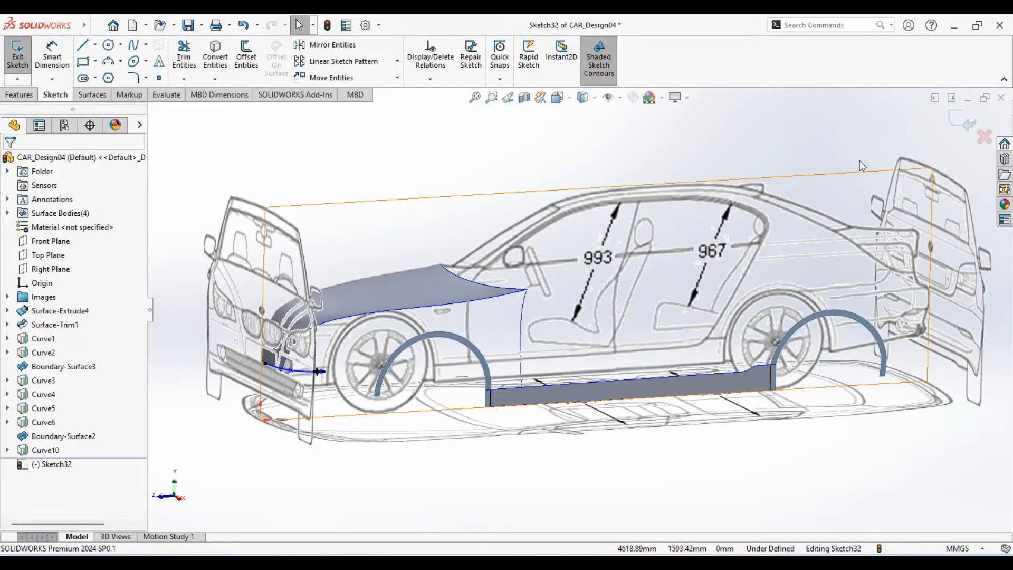
left_click(960, 119)
Examine in 3D how the flat lower-front spline lies relative to the hood surface and the front wheel arch
left_click(457, 444)
mouse_move(457, 445)
middle_mouse_down()
mouse_move(447, 471)
mouse_move(404, 435)
mouse_move(394, 416)
mouse_move(413, 422)
mouse_move(398, 405)
mouse_move(430, 398)
middle_mouse_up()
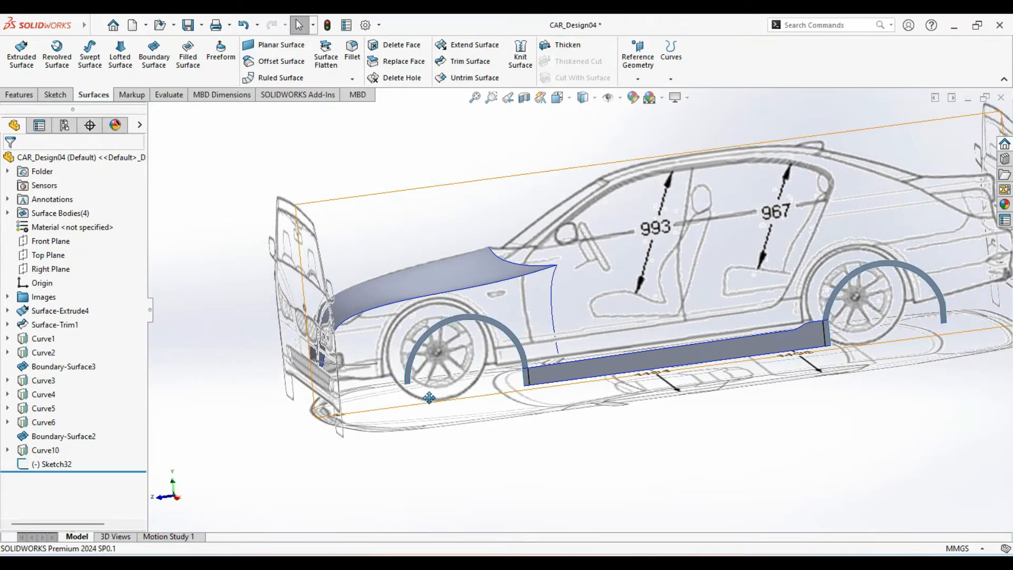
left_click(362, 364)
scroll(362, 368, "down", 5)
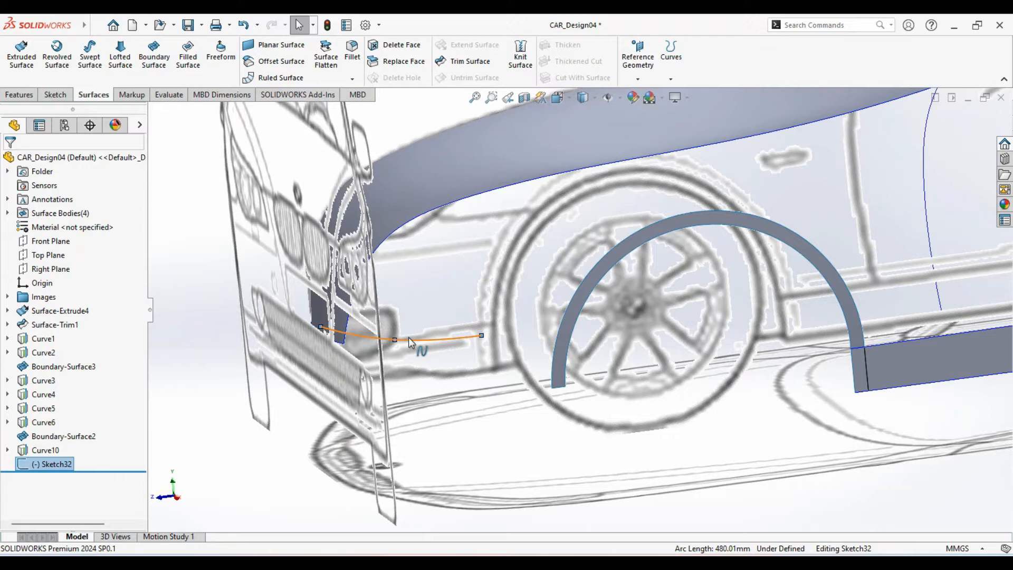
double_click(654, 468)
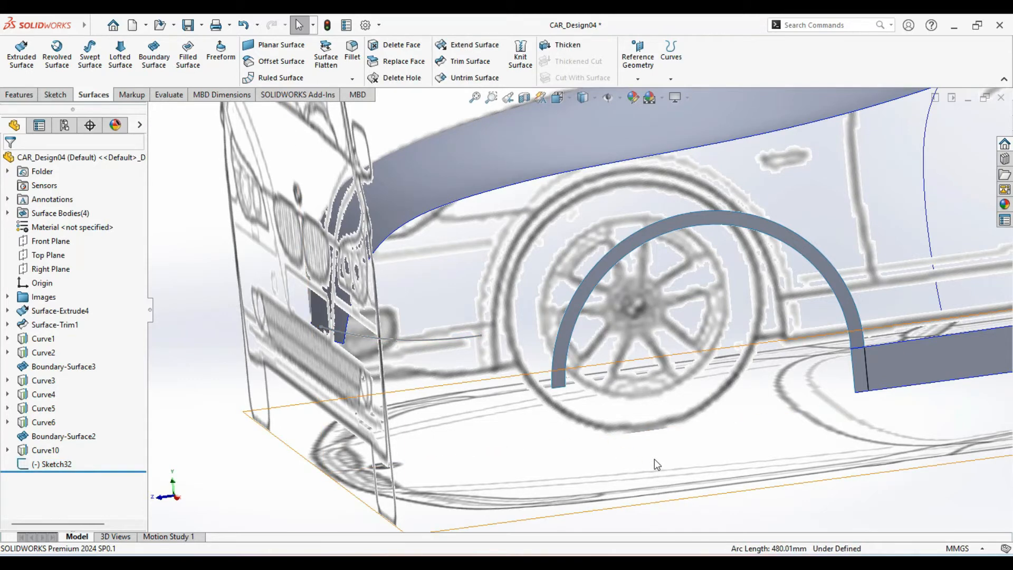
key("ctrl+7")
left_click(664, 477)
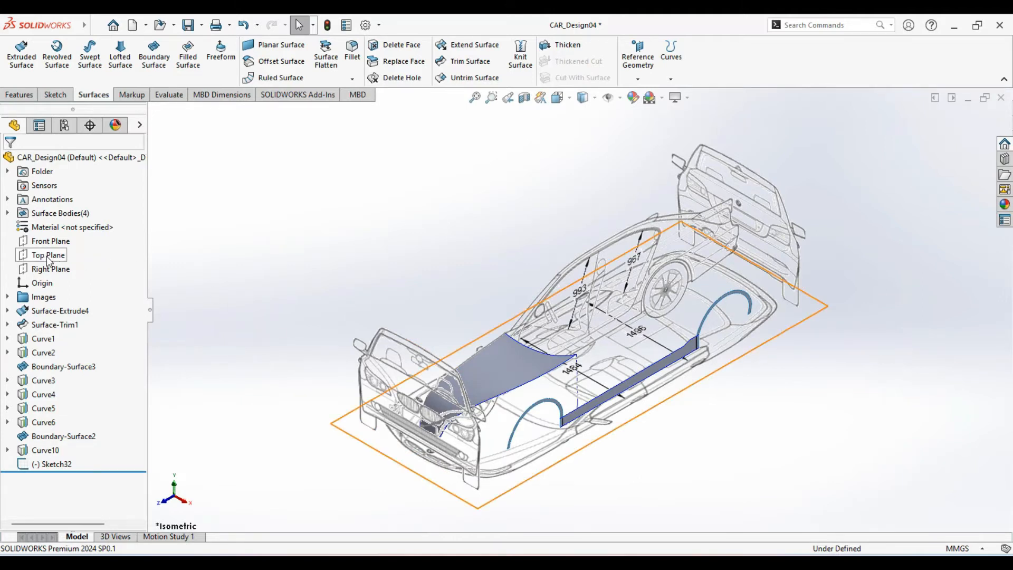
Start a new sketch on the Top Plane over the car's front corner in the top view
left_click(48, 257)
left_click(62, 234)
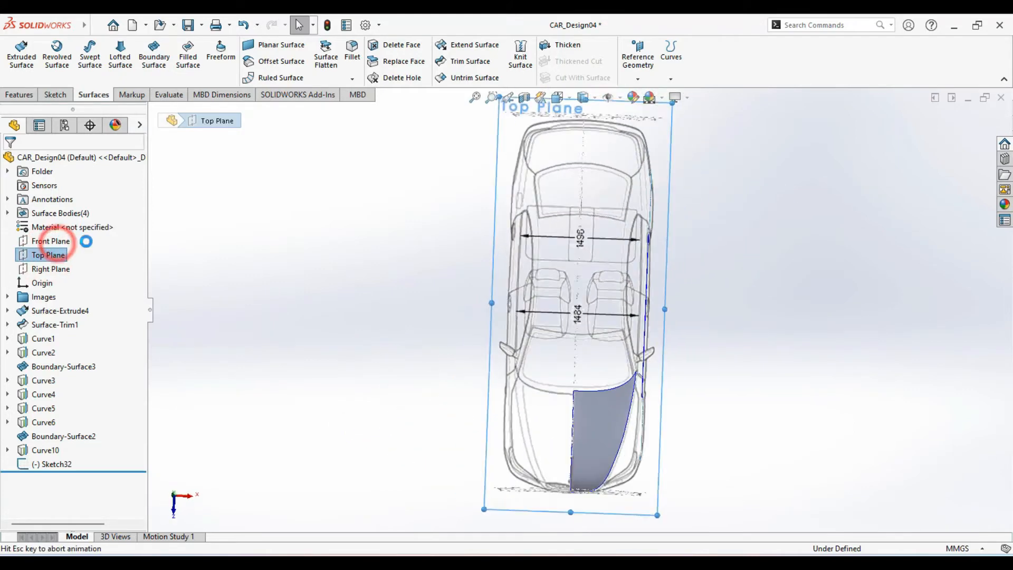
scroll(618, 470, "down", 4)
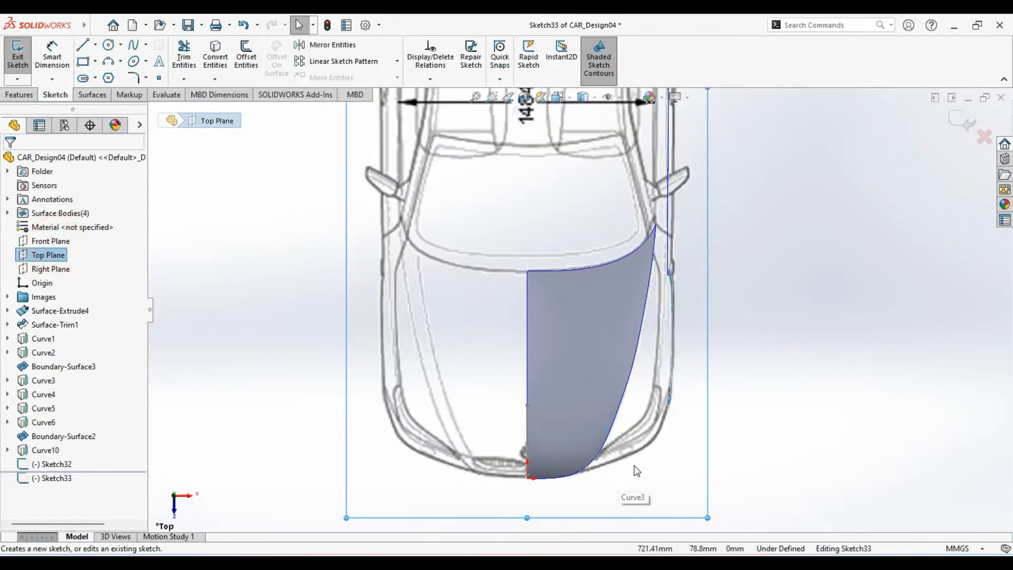
scroll(636, 471, "down", 3)
scroll(645, 431, "down", 3)
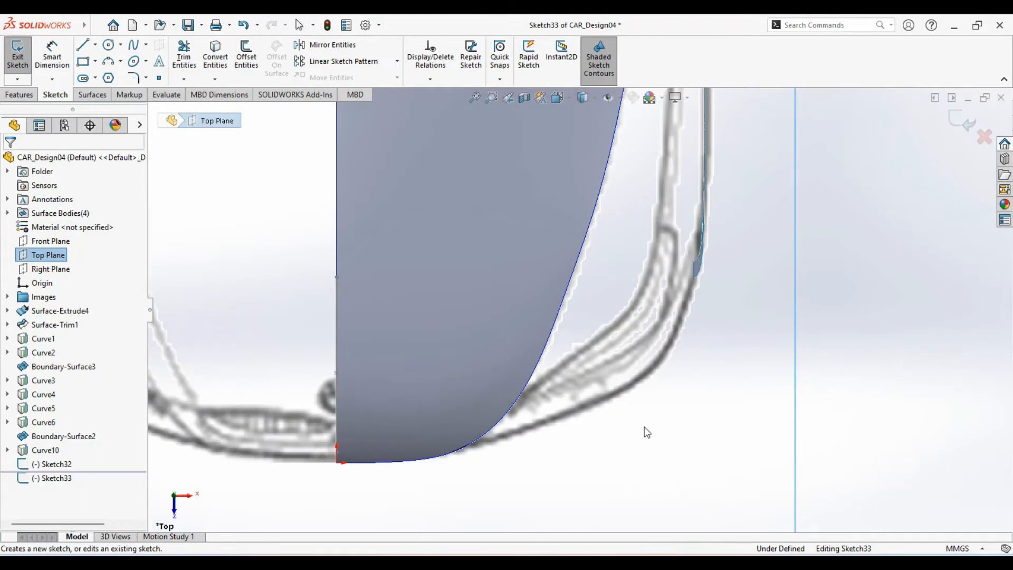
scroll(638, 433, "down", 1)
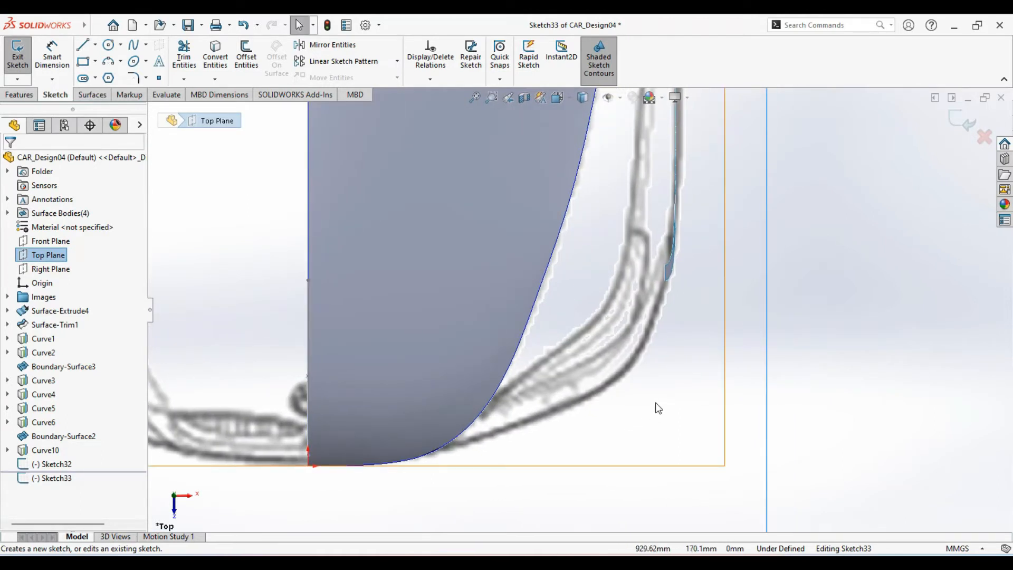
middle_click_drag(656, 410, 695, 390, "ctrl")
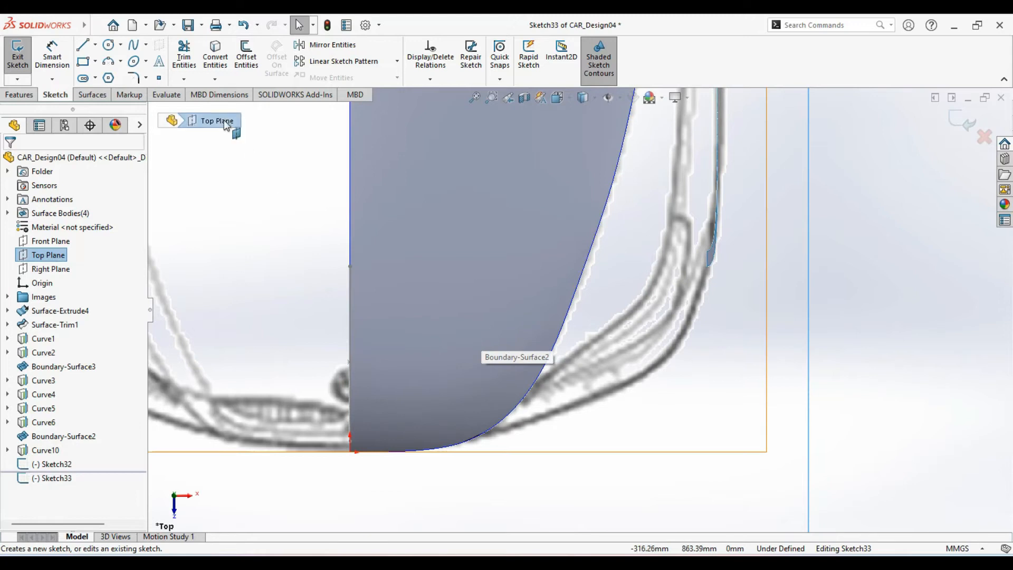
Sketch a four-point spline along the front bumper outline from the wheel arch's front end to near the hood surface's front edge
left_click(134, 45)
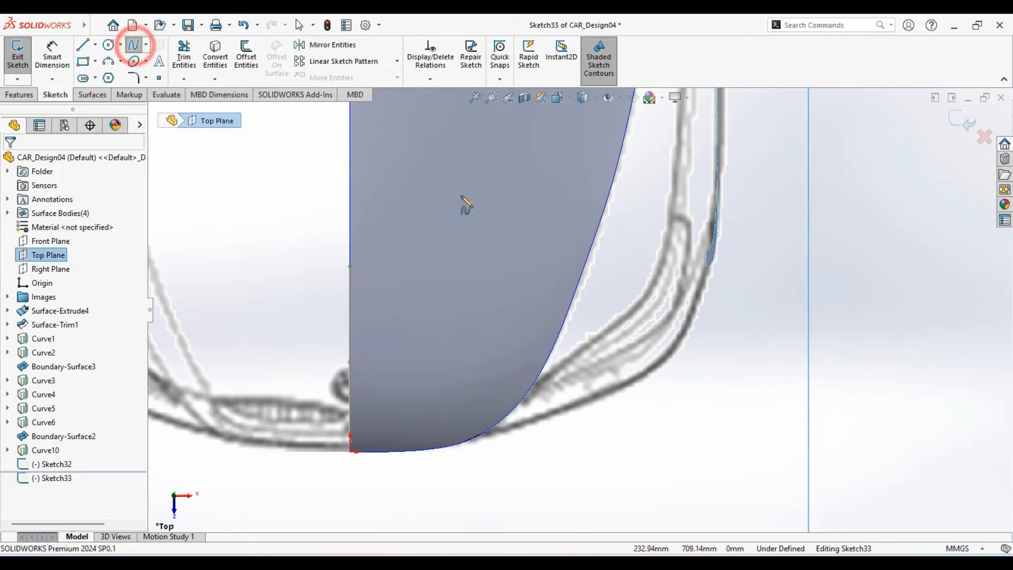
left_click(707, 267)
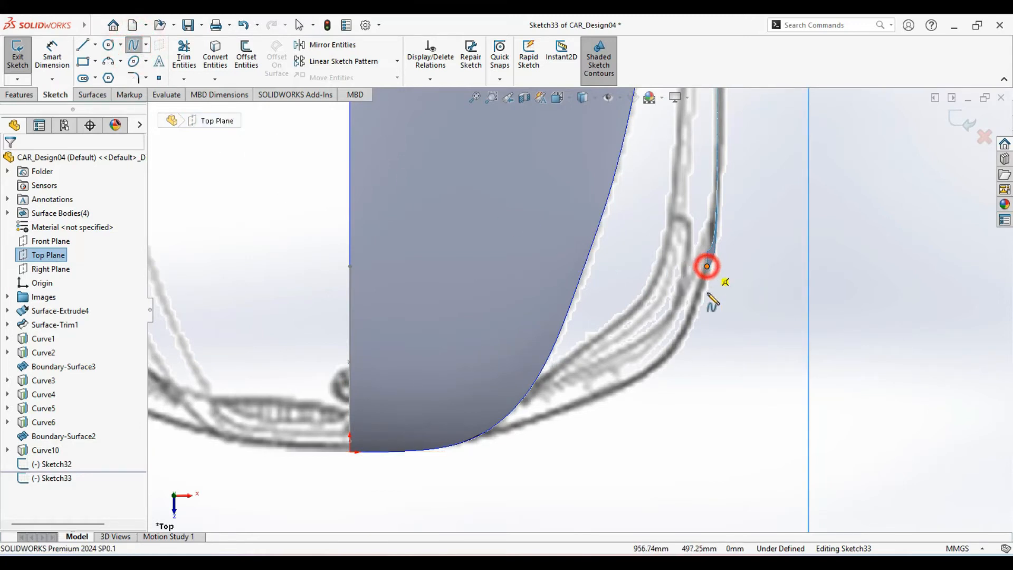
left_click(669, 350)
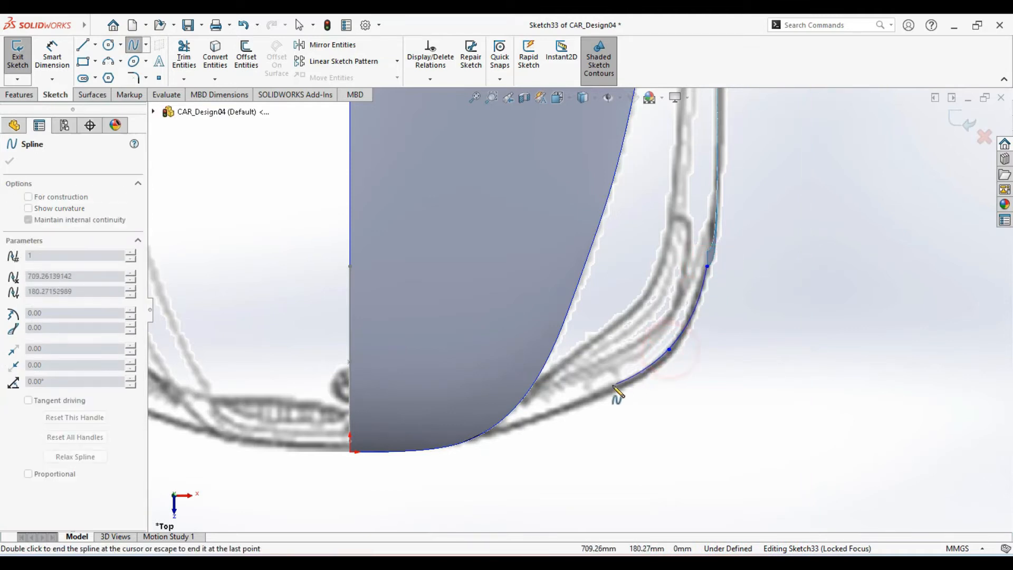
left_click(596, 390)
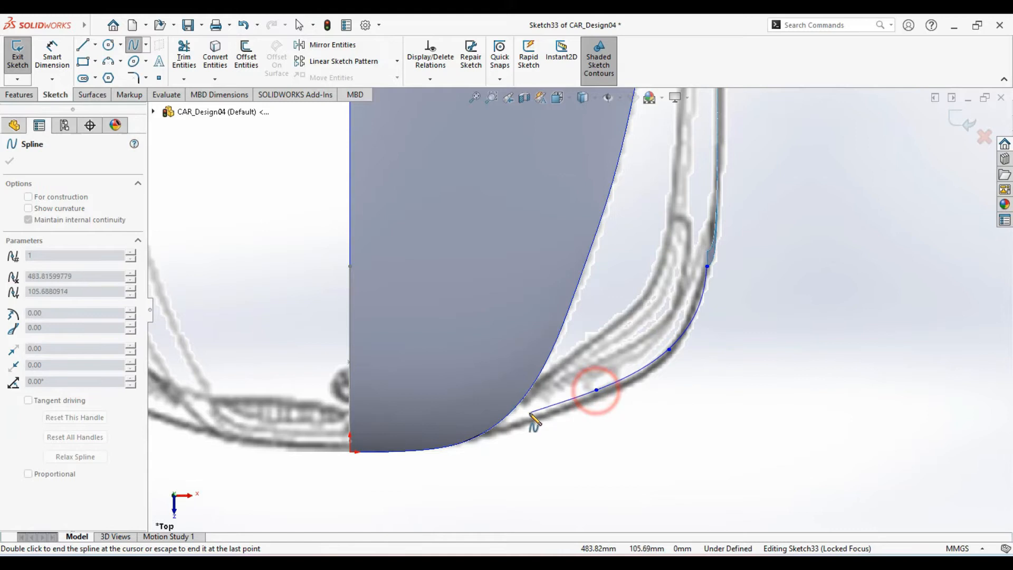
left_click(504, 424)
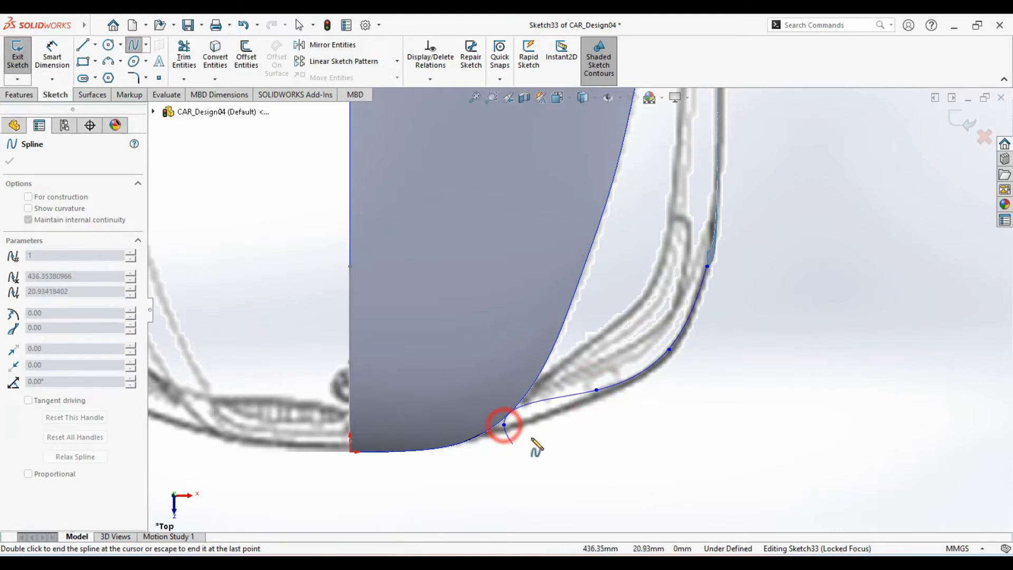
right_click(522, 453)
left_click(538, 460)
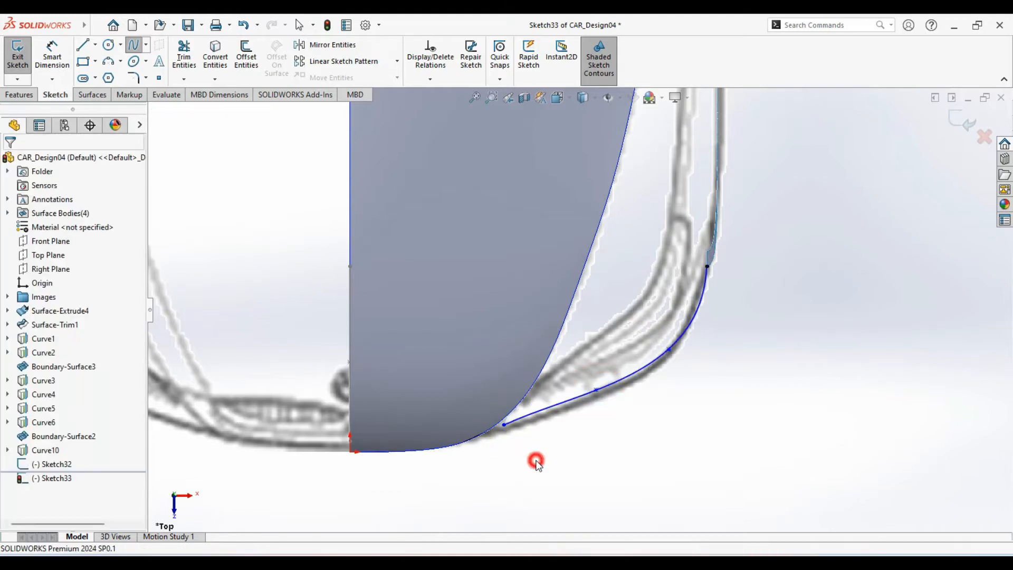
Make the spline's free front endpoint coincident with the hood surface's lower front corner vertex, and return to the top view
scroll(501, 434, "down", 3)
mouse_move(527, 425)
middle_mouse_down()
mouse_move(526, 382)
mouse_move(579, 377)
mouse_move(494, 392)
middle_mouse_up()
middle_click_drag(565, 398, 559, 455)
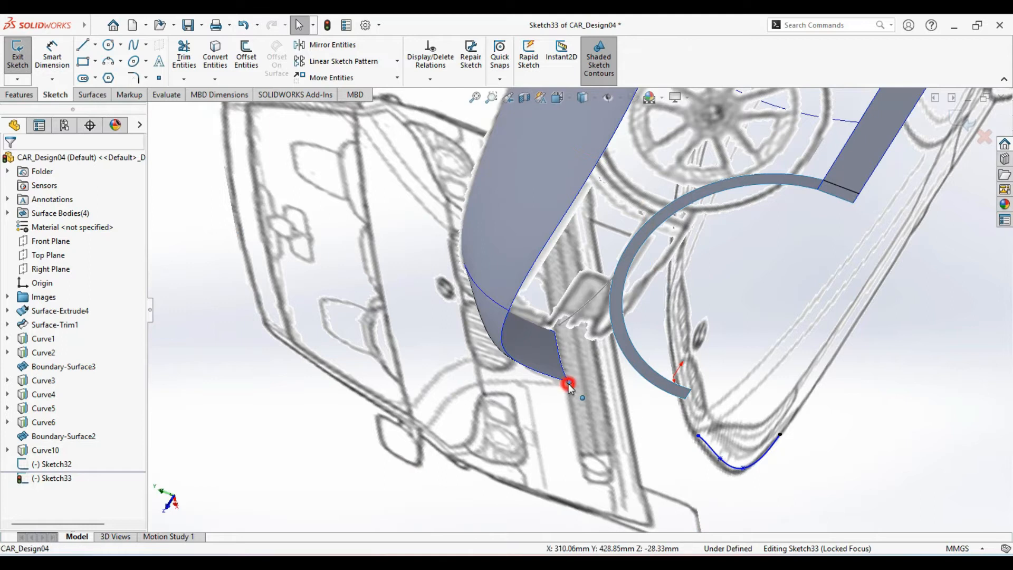
left_click(698, 438, "ctrl")
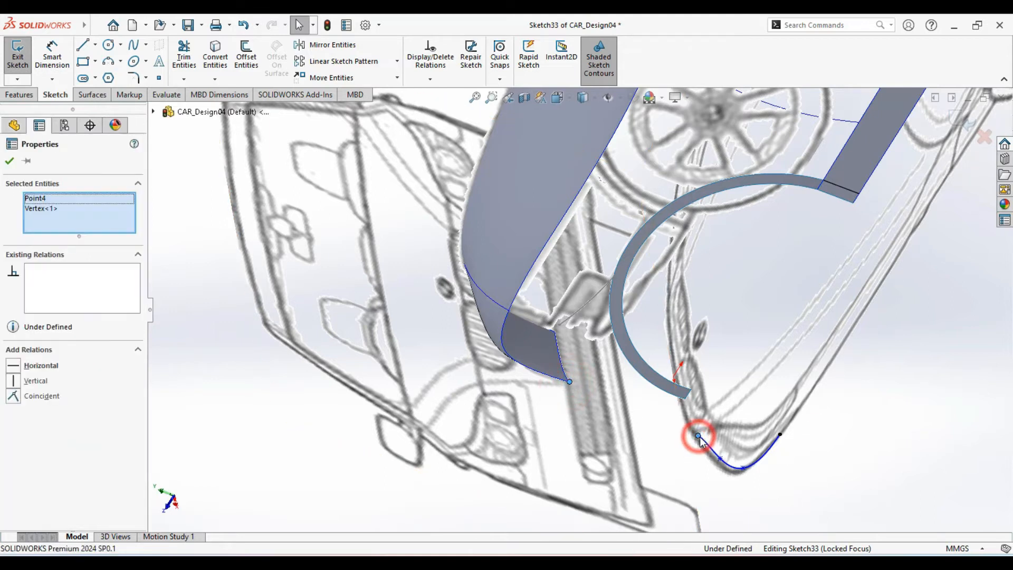
left_click(771, 384)
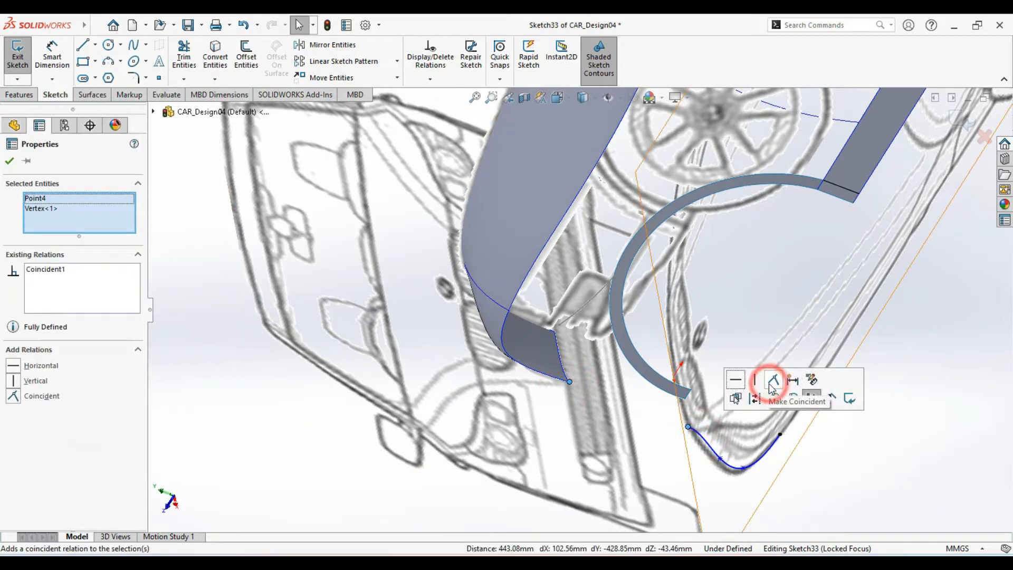
left_click(9, 162)
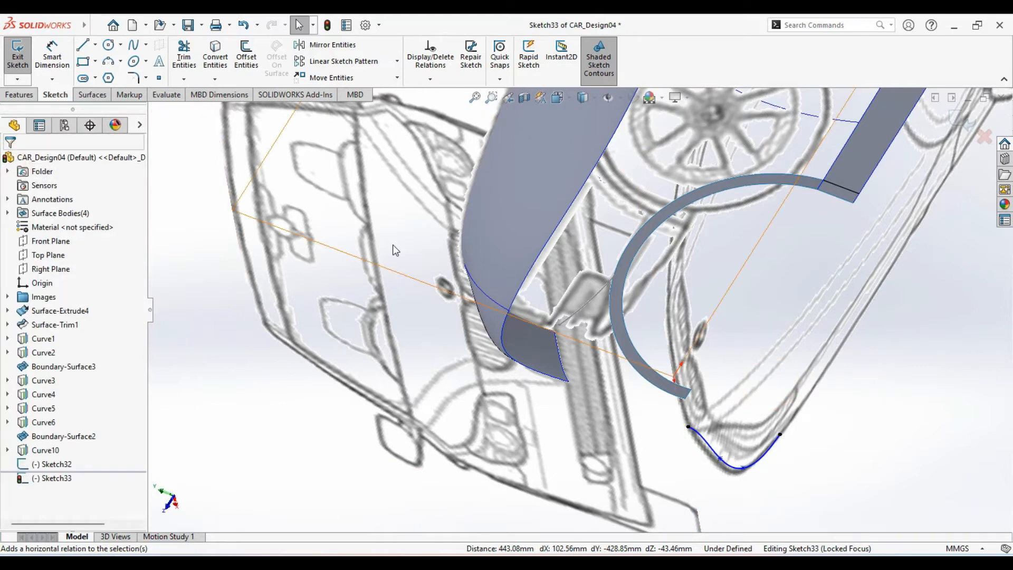
key("ctrl+5")
scroll(607, 475, "down", 5)
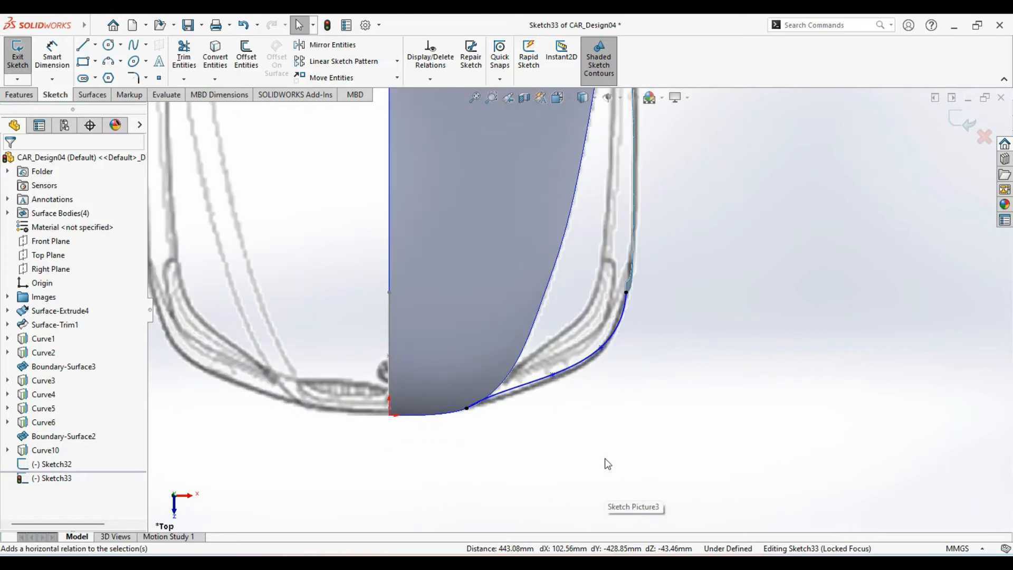
Make the spline's tangent handle at the wheel arch endpoint vertical
scroll(612, 332, "down", 2)
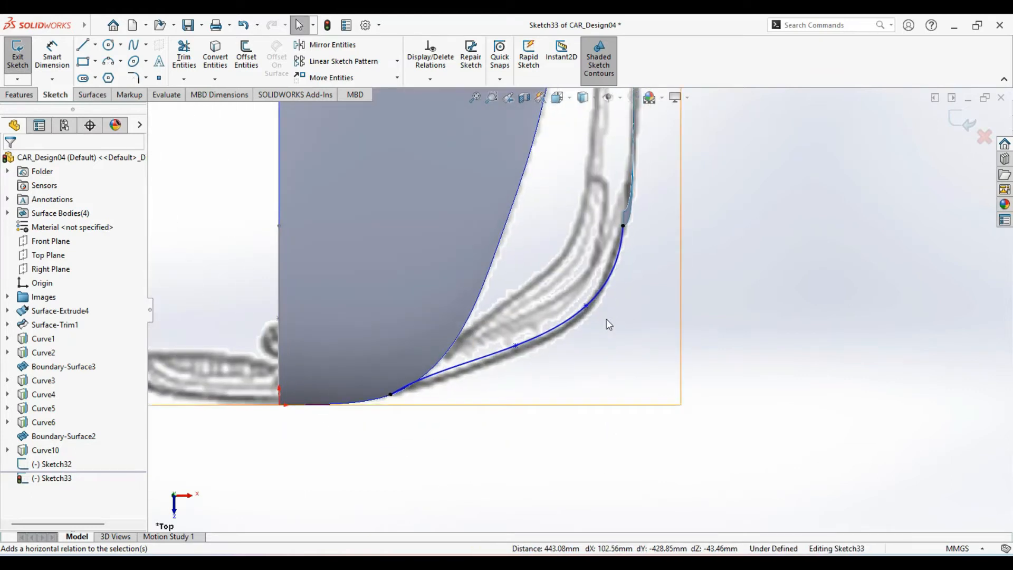
left_click(607, 289)
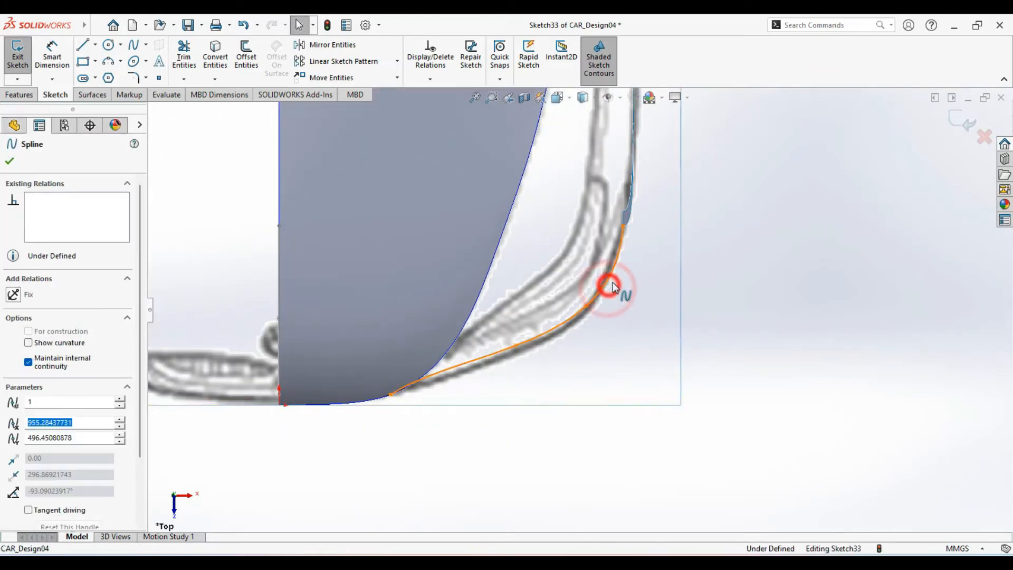
left_click(621, 247)
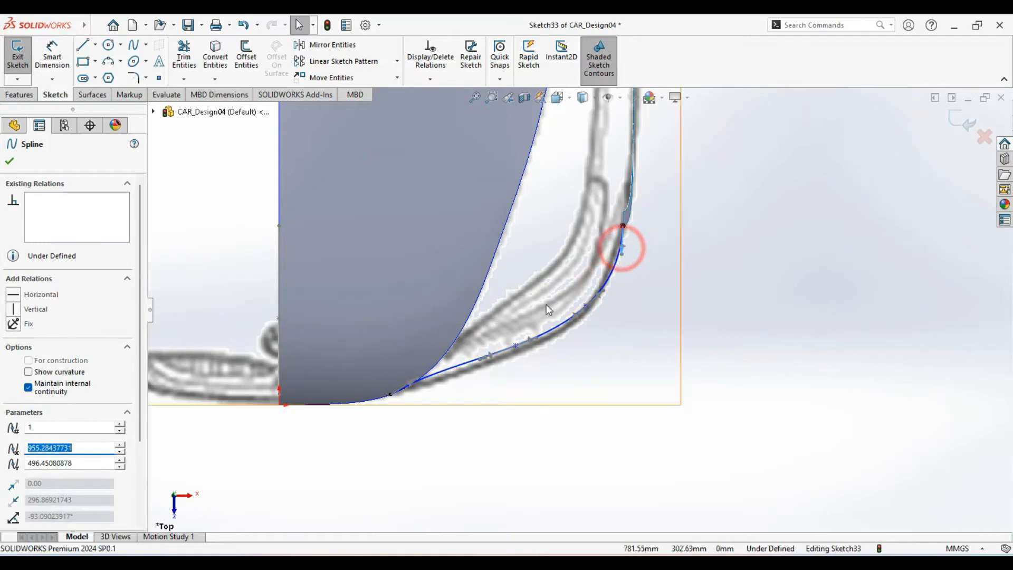
left_click(14, 310)
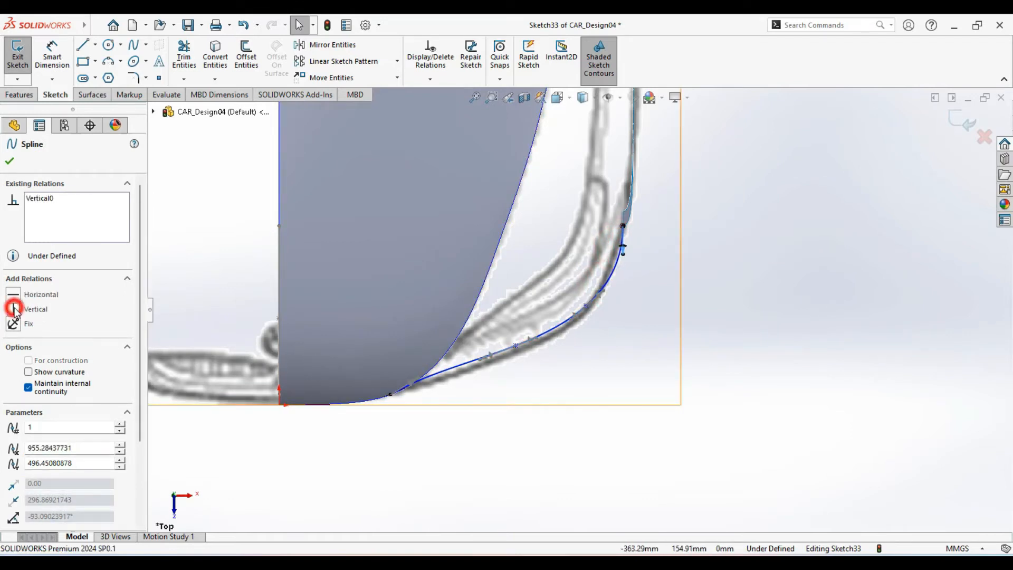
left_click(10, 162)
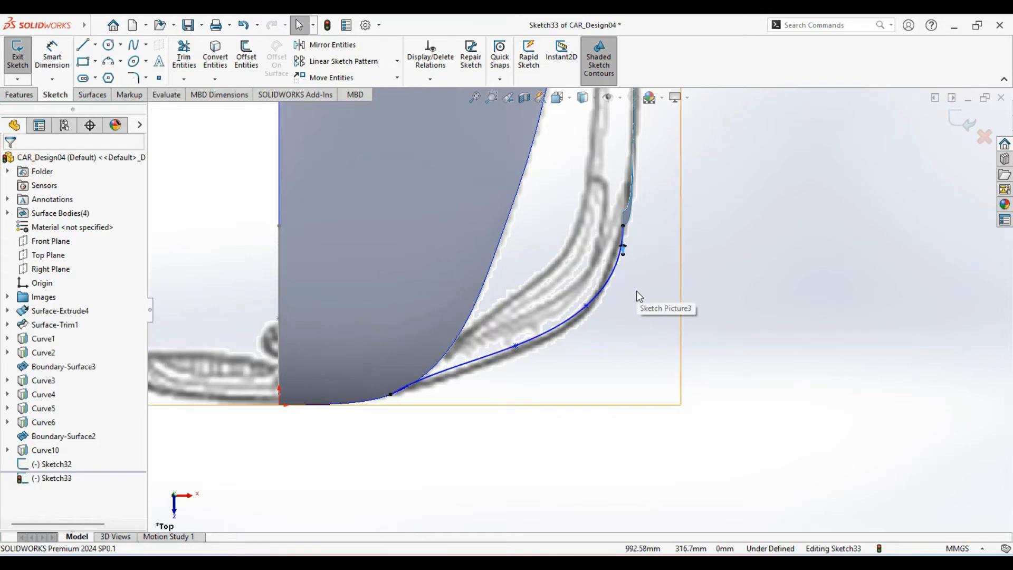
Move the spline's inner point nearest the wheel arch along the bumper outline to about X 831 mm, Y 259 mm
left_click(586, 306)
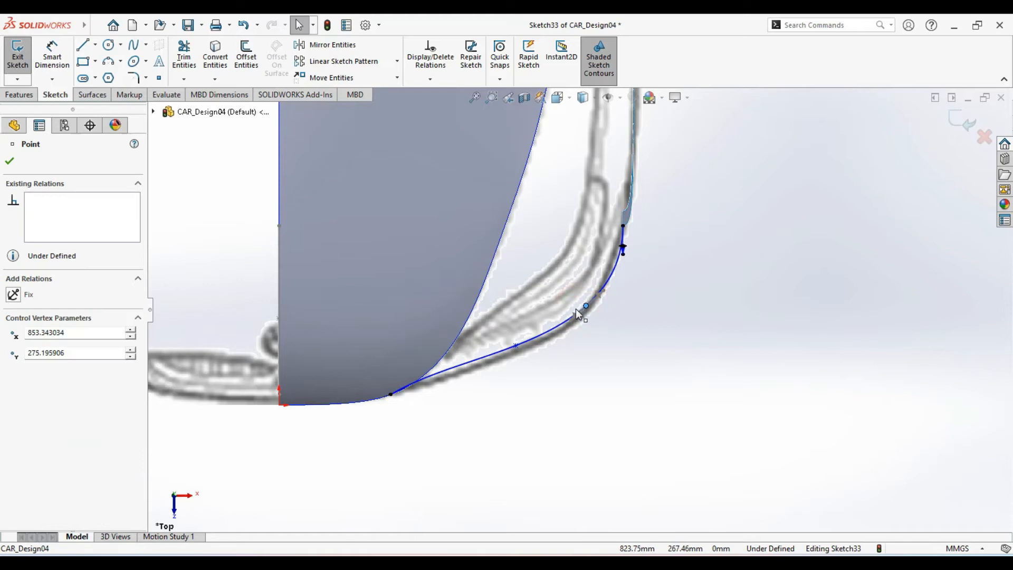
left_click_drag(573, 306, 578, 312)
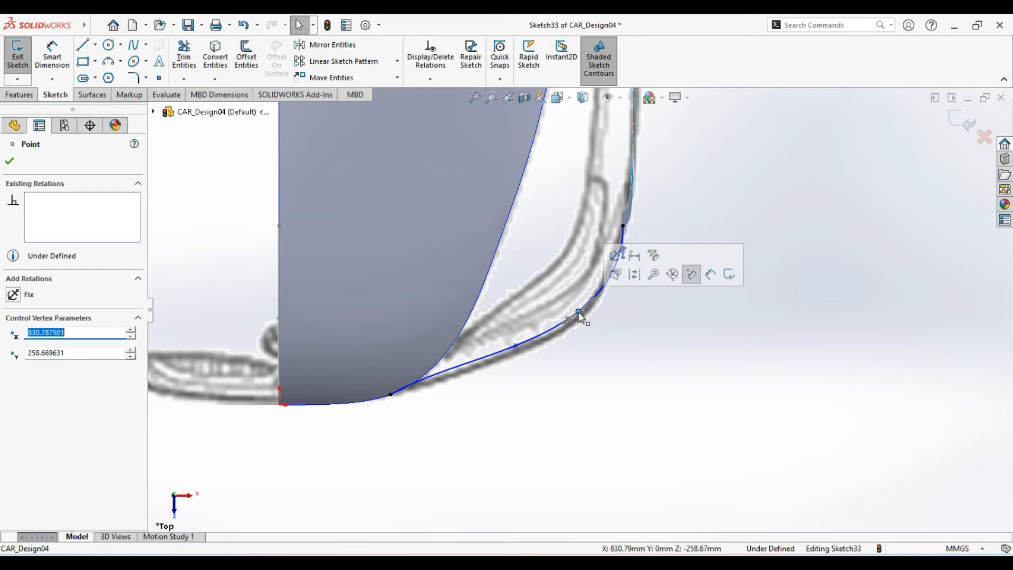
left_click(529, 363)
Angle the spline's tangent handle at the hood corner to about -158° so it follows the hood edge, and finish the sketch
scroll(423, 385, "down", 4)
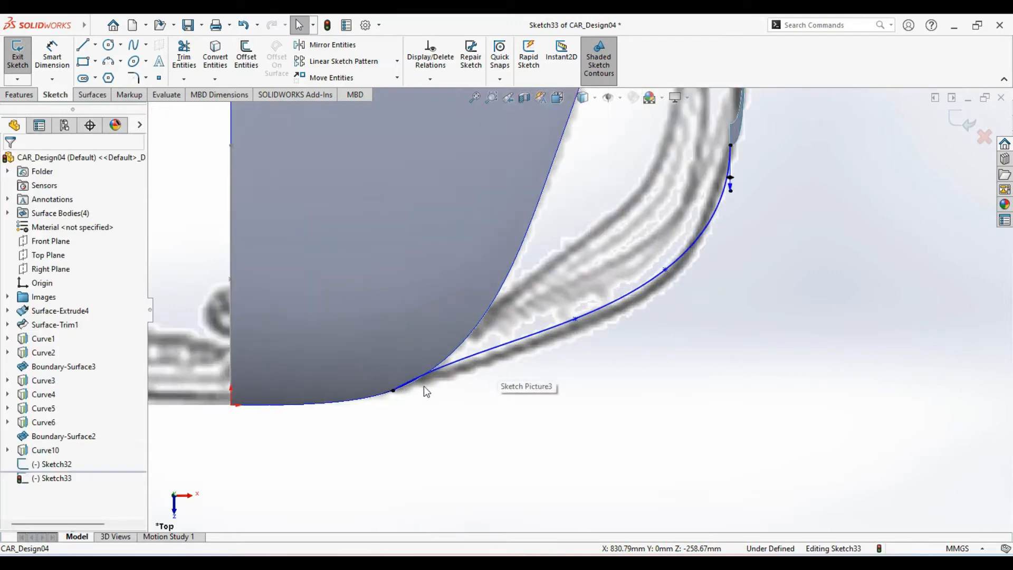
left_click(454, 357)
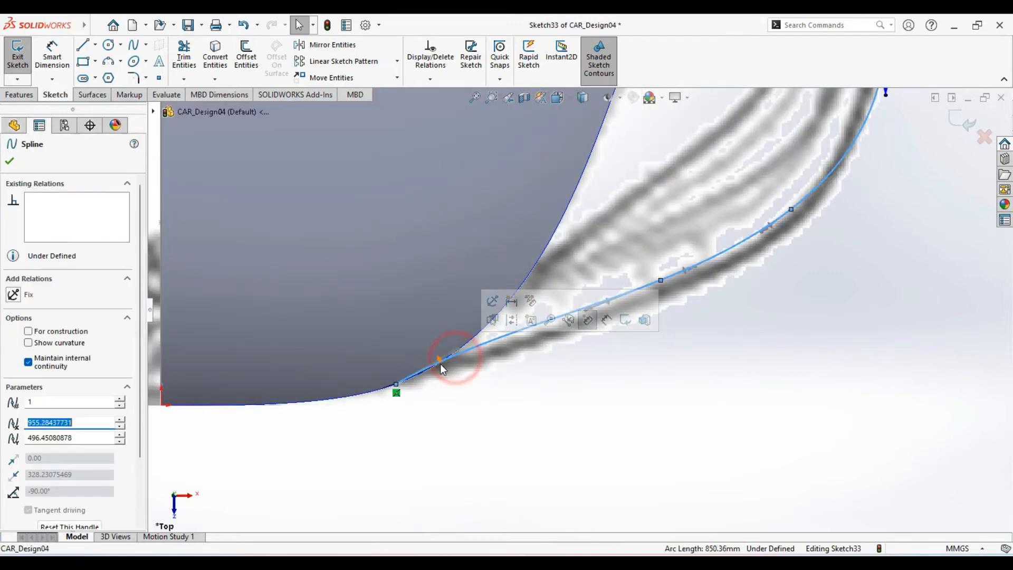
left_click(443, 361)
left_click_drag(445, 364, 445, 364)
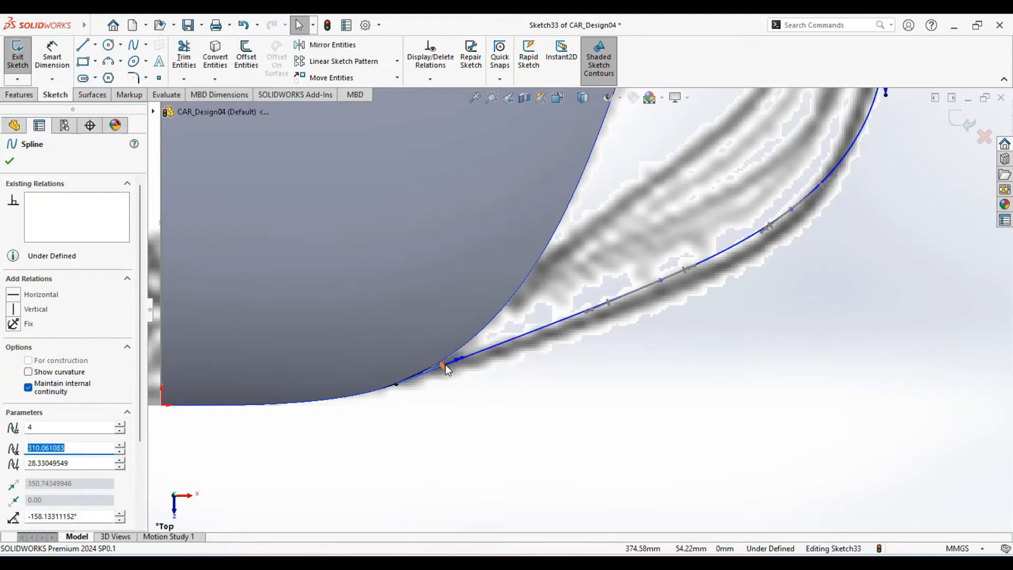
left_click(517, 395)
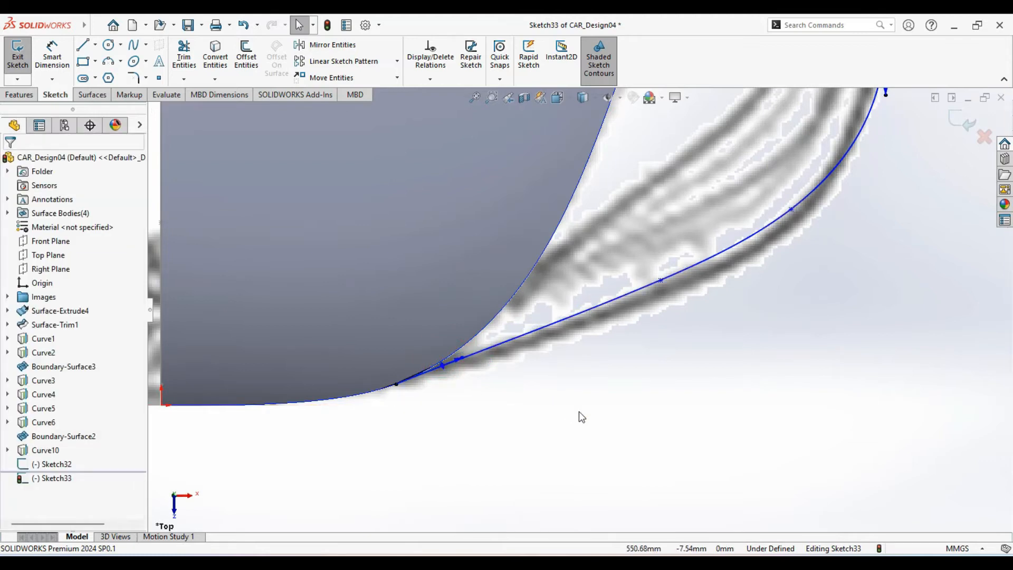
scroll(578, 410, "up", 5)
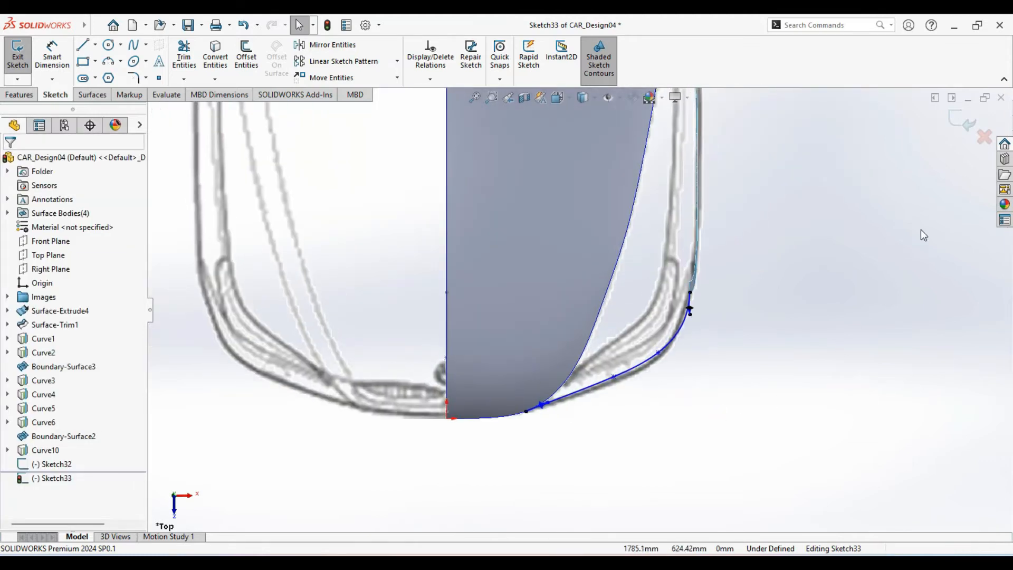
left_click(957, 122)
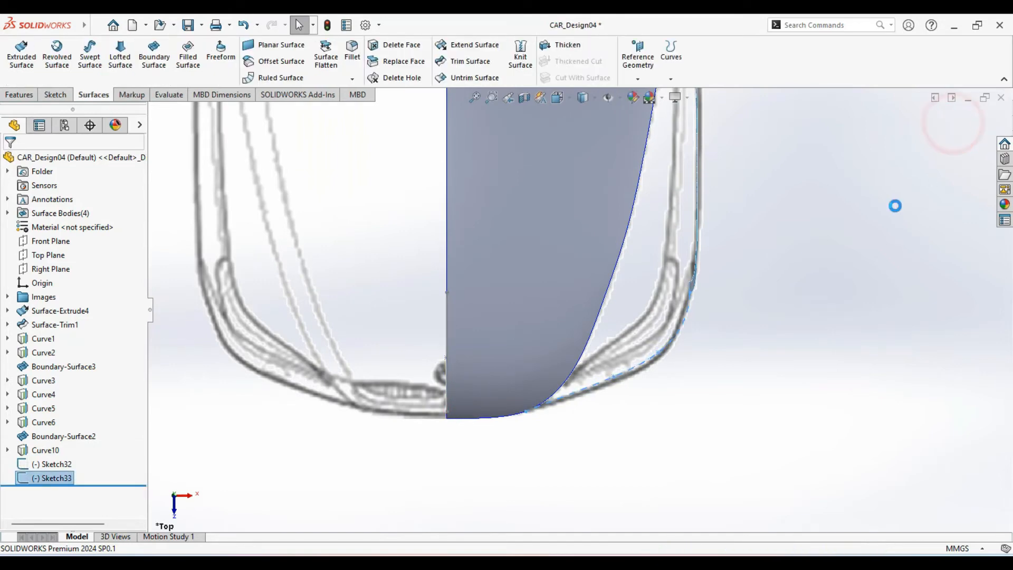
Create a sketch-on-sketch projected curve from Sketch33 and Sketch32 for the fender's lower front edge
key("ctrl+7")
left_click(670, 480)
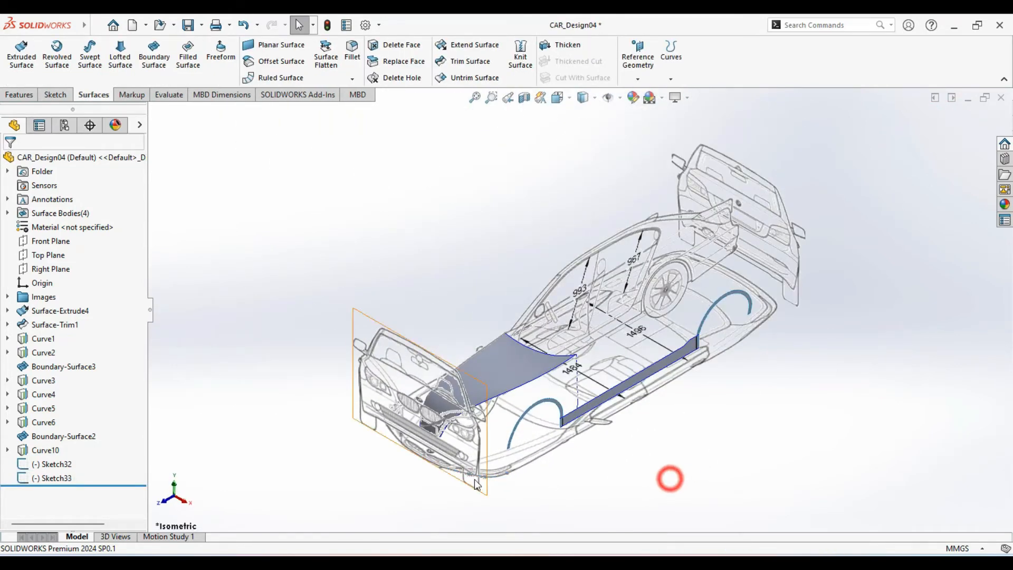
scroll(483, 475, "down", 3)
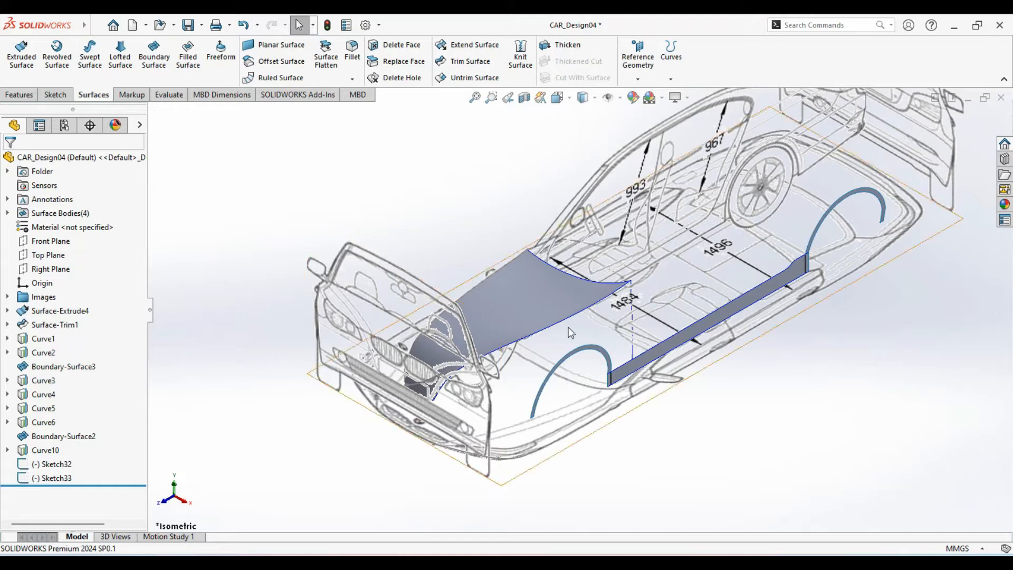
left_click(670, 79)
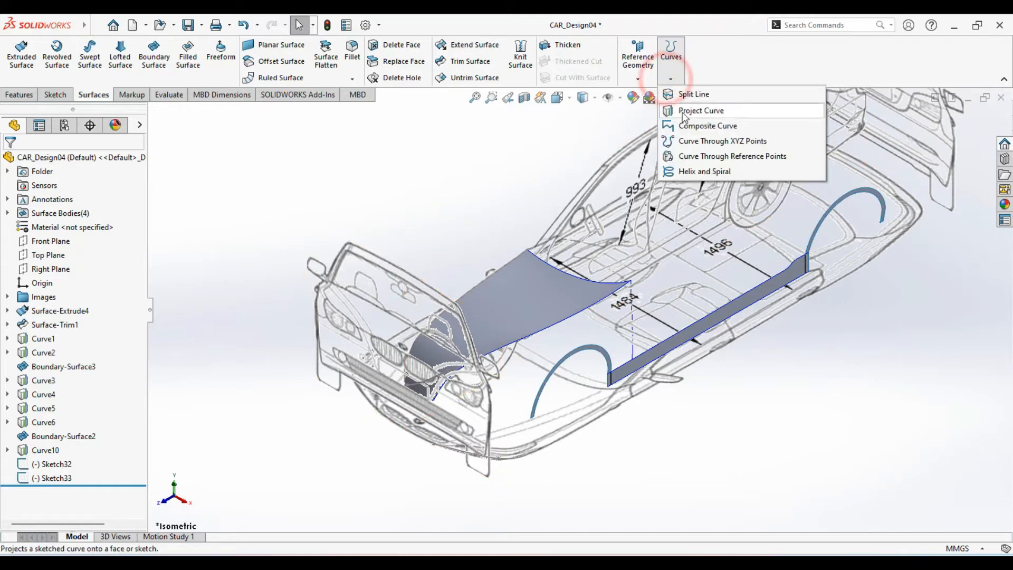
left_click(709, 112)
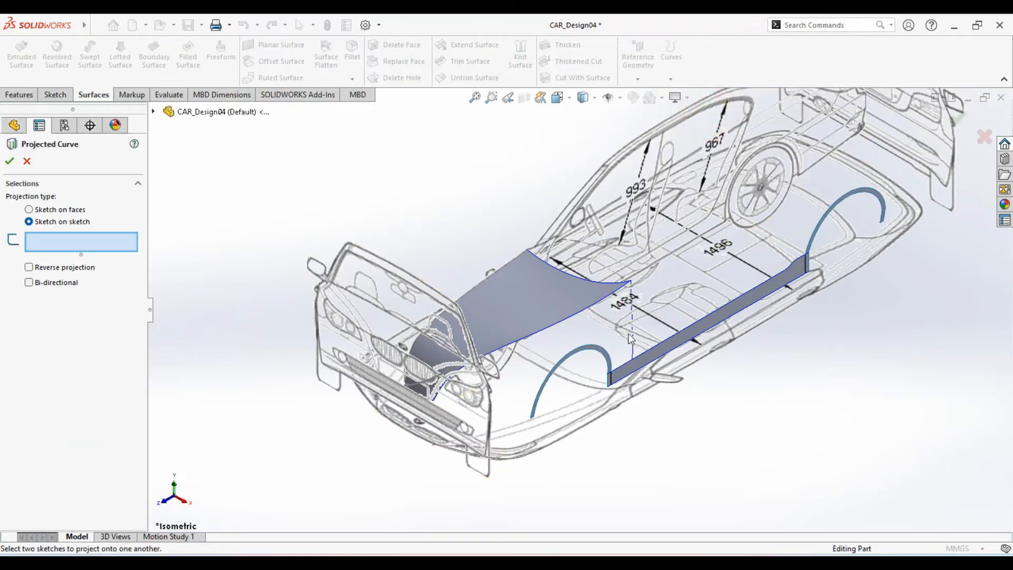
left_click(510, 463)
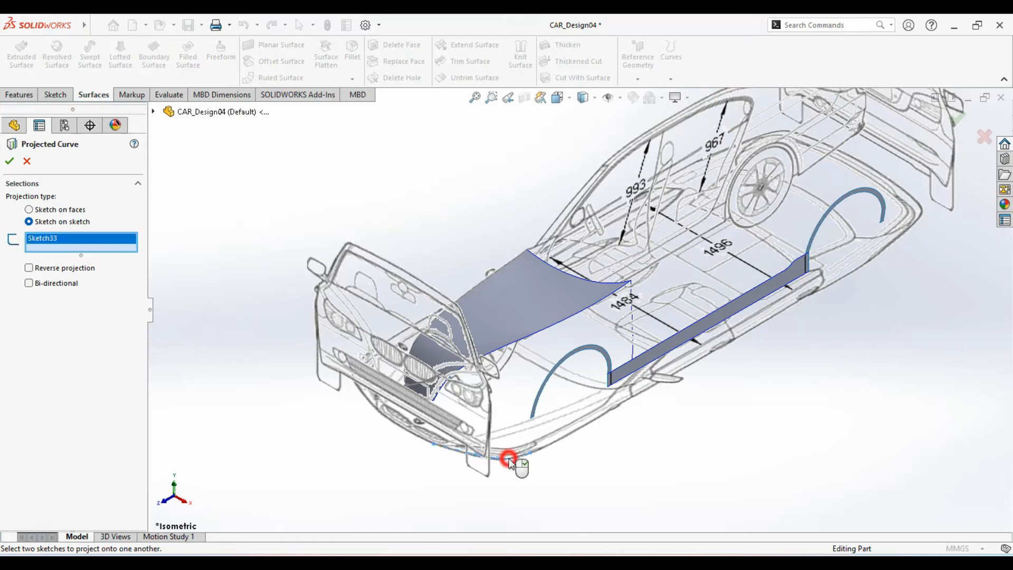
mouse_move(510, 459)
middle_mouse_down()
mouse_move(473, 402)
mouse_move(523, 443)
middle_mouse_up()
left_click(471, 398)
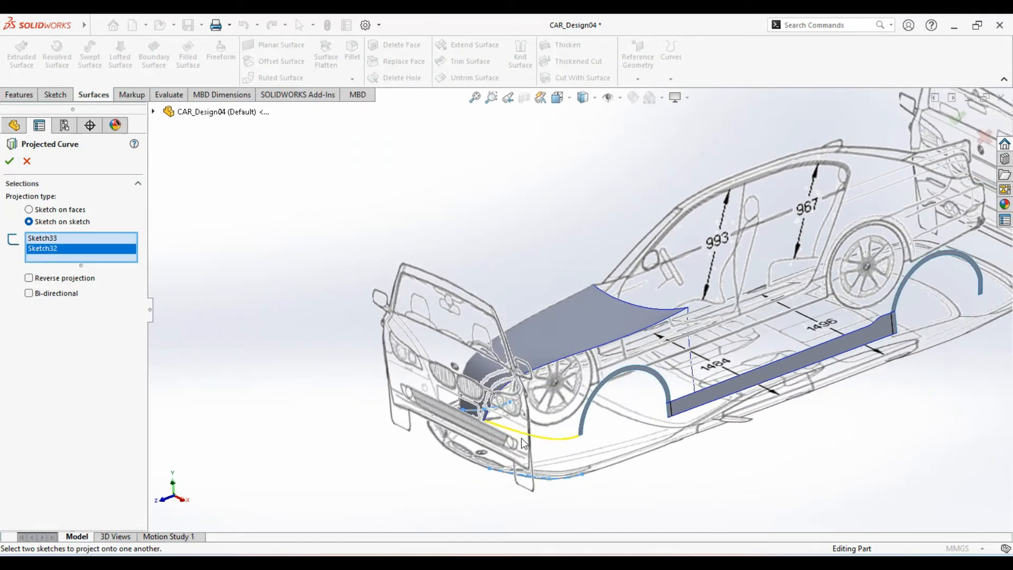
scroll(523, 443, "down", 4)
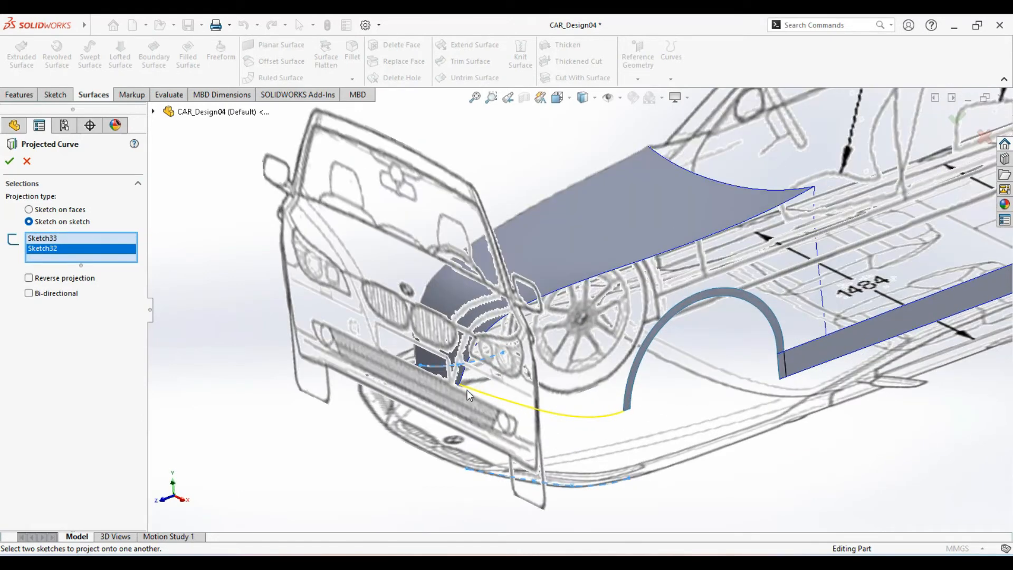
left_click(11, 170)
Examine the projected curve in 3D where it meets the wheel arch and the hood surface's lower corner
middle_click_drag(545, 418, 600, 456)
left_click(611, 423)
middle_click_drag(615, 391, 600, 394)
scroll(607, 397, "down", 4)
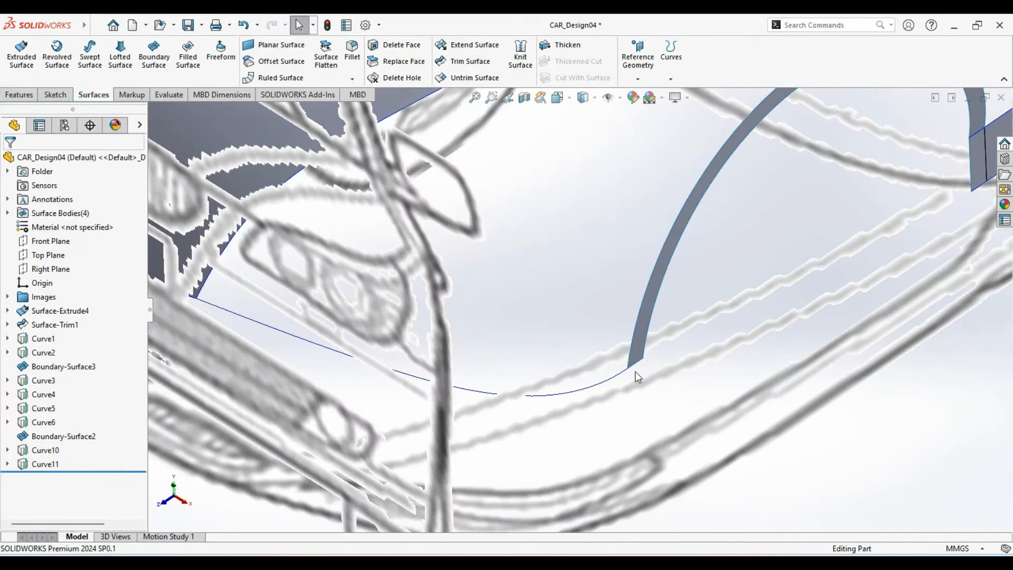
middle_click_drag(486, 393, 554, 405, "ctrl")
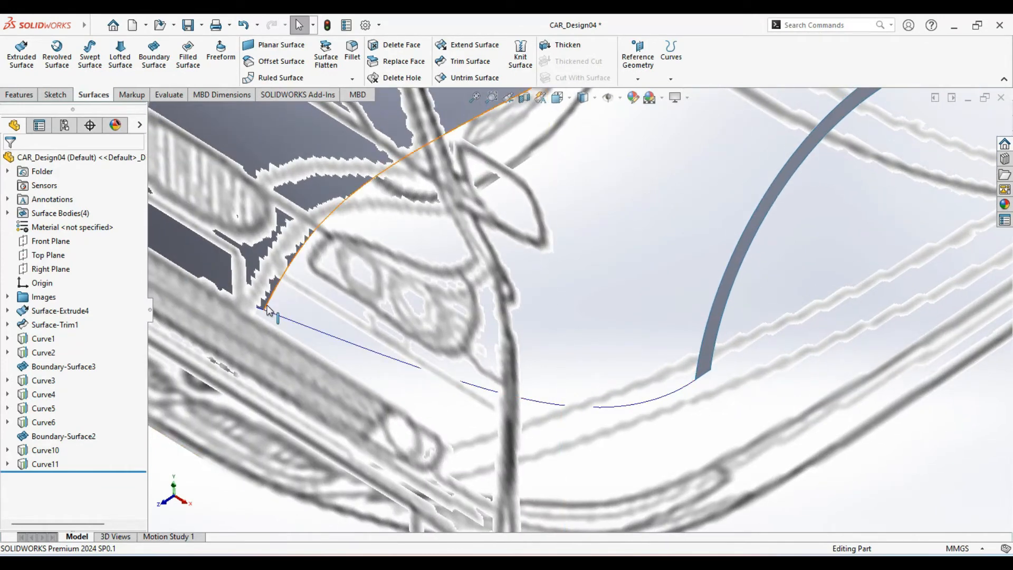
middle_click_drag(345, 335, 301, 357)
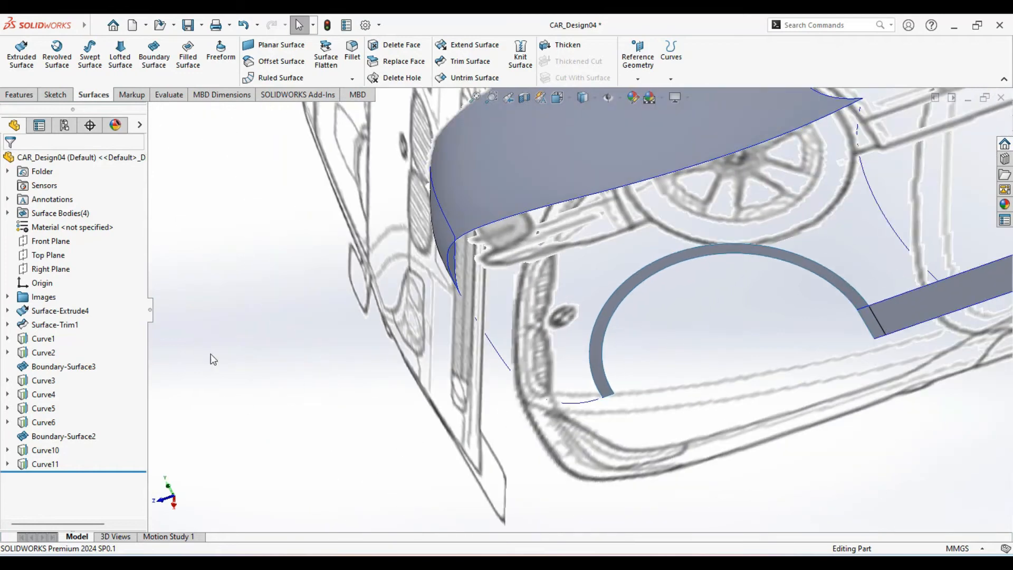
Hide the front-view image Sketch1 and check both ends of the projected curve against the hood corner and wheel arch
left_click(7, 296)
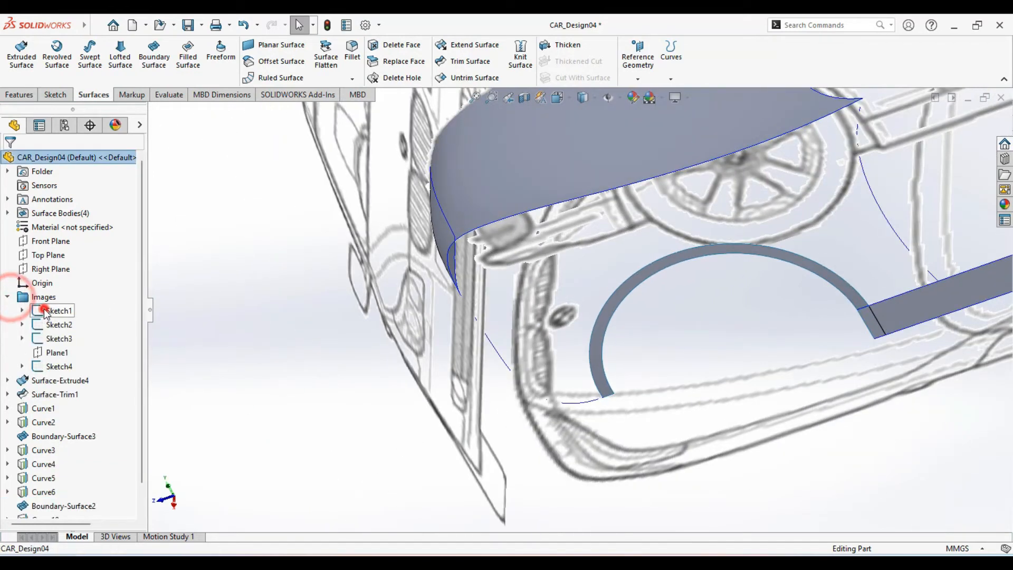
left_click(38, 310)
left_click(57, 297)
mouse_move(395, 332)
middle_mouse_down()
mouse_move(368, 343)
mouse_move(436, 340)
middle_mouse_up()
scroll(582, 277, "down", 4)
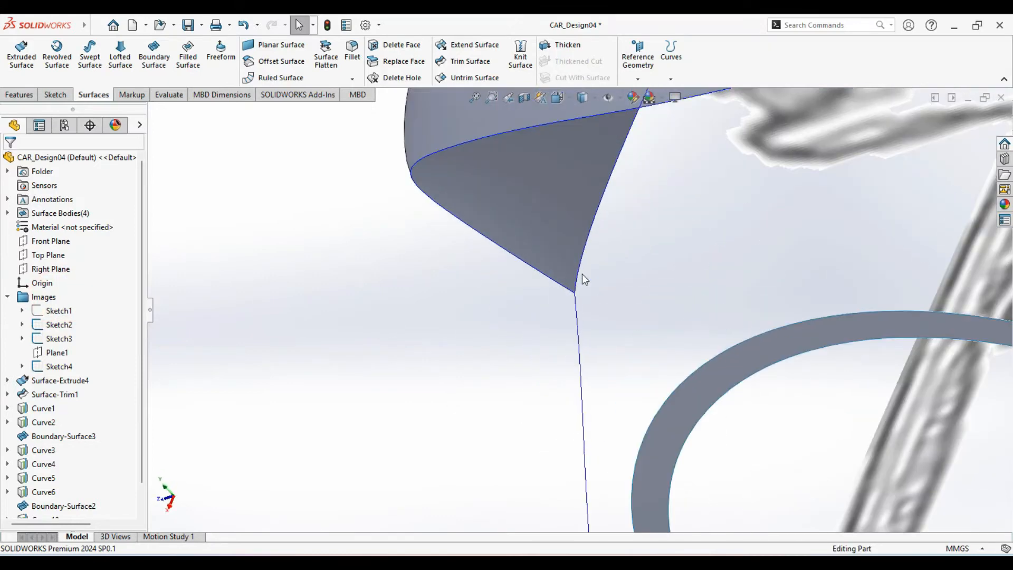
scroll(581, 286, "down", 3)
scroll(562, 337, "up", 6)
middle_click_drag(633, 362, 569, 226, "ctrl")
scroll(612, 414, "down", 4)
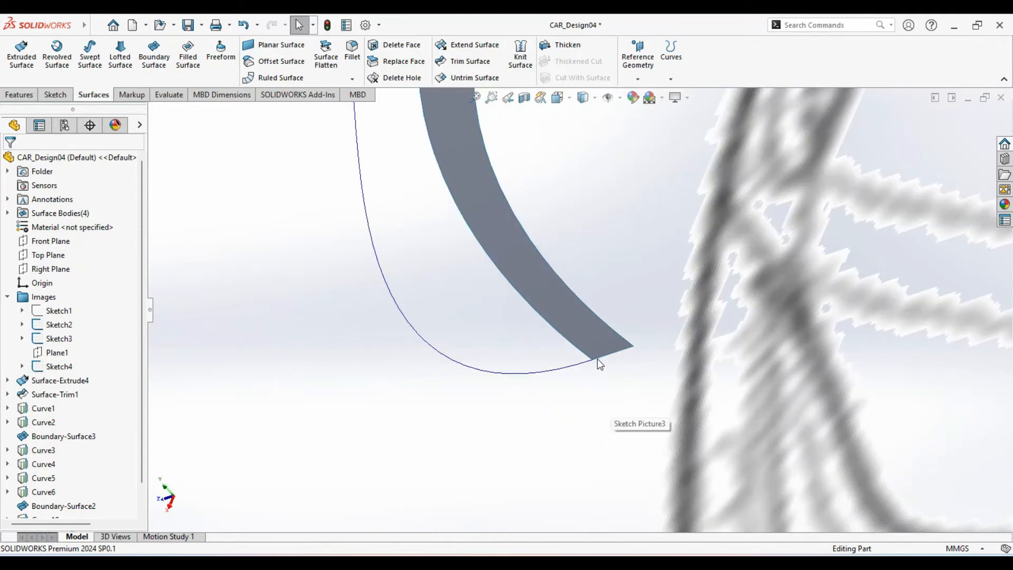
key("ctrl+7")
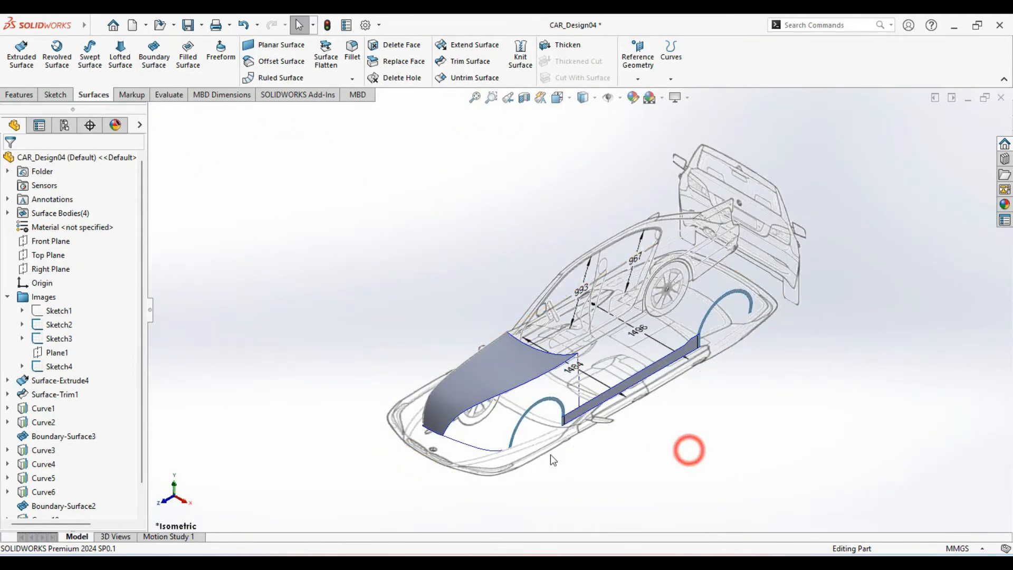
Show the front-view image Sketch1 again
left_click(58, 311)
left_click(68, 290)
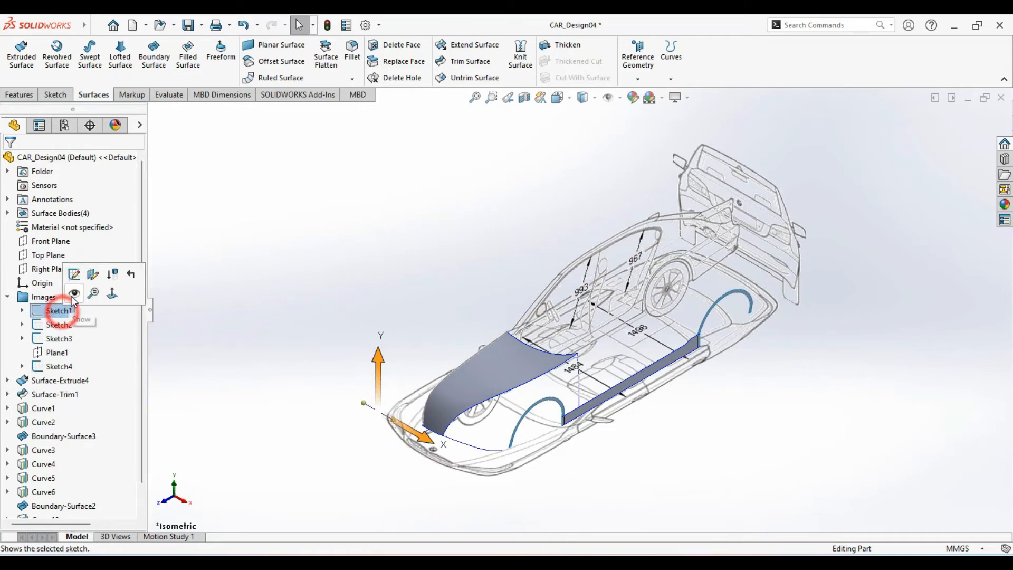
left_click(221, 371)
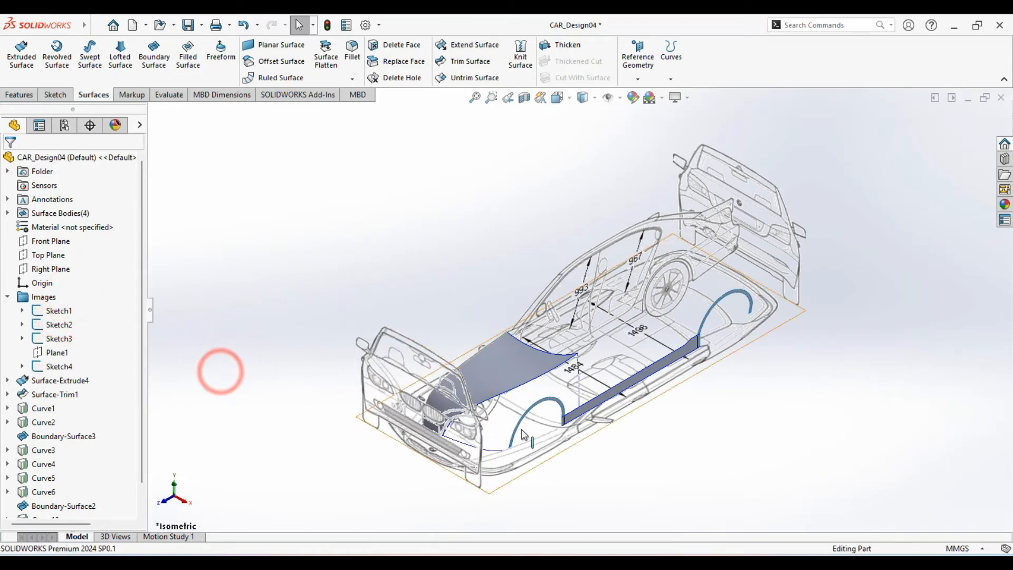
Start a new 3D sketch, with the view on the front wheel arch and hood surface
middle_click_drag(539, 436, 510, 420, "ctrl")
scroll(537, 407, "down", 3)
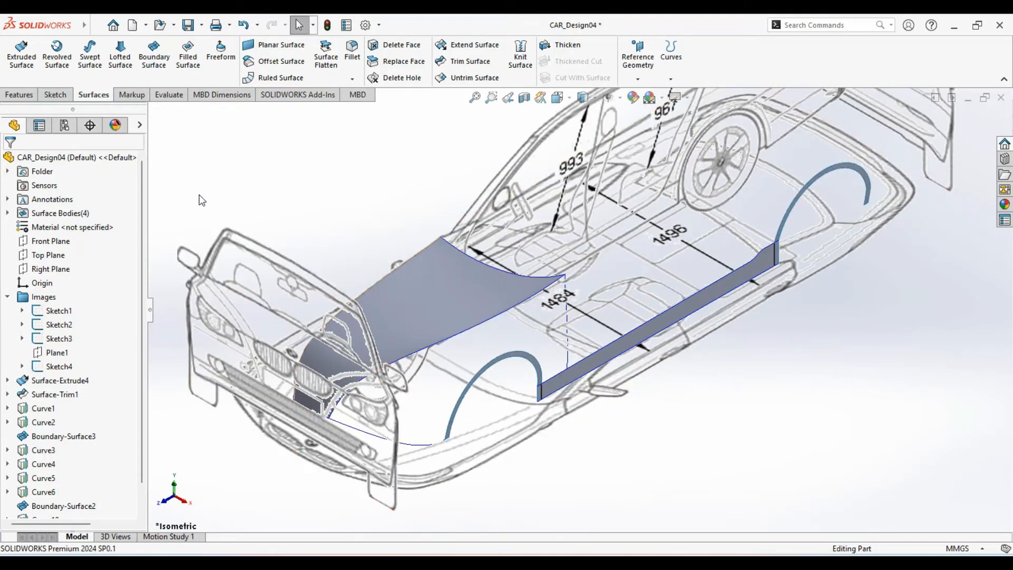
left_click(55, 95)
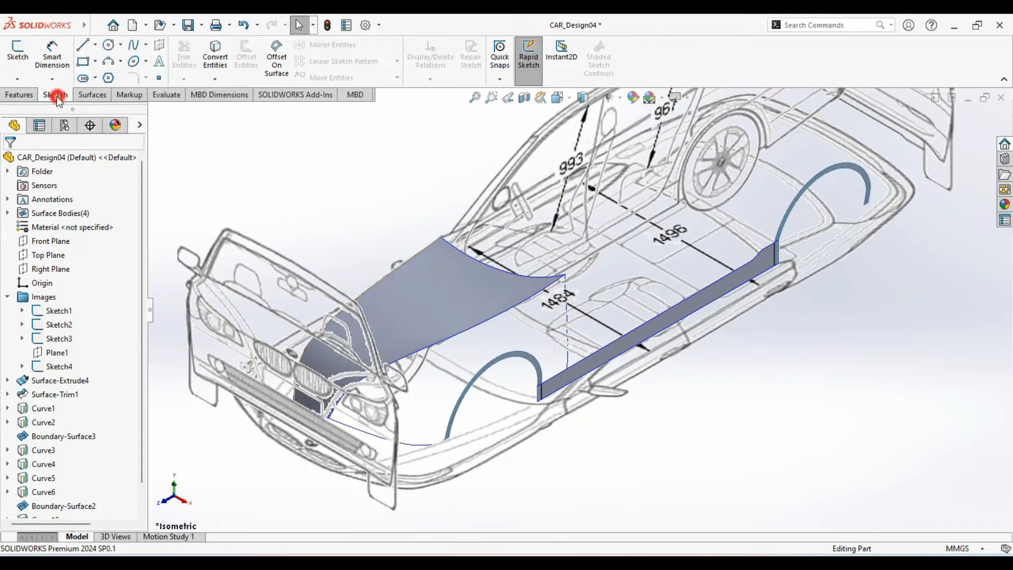
left_click(19, 80)
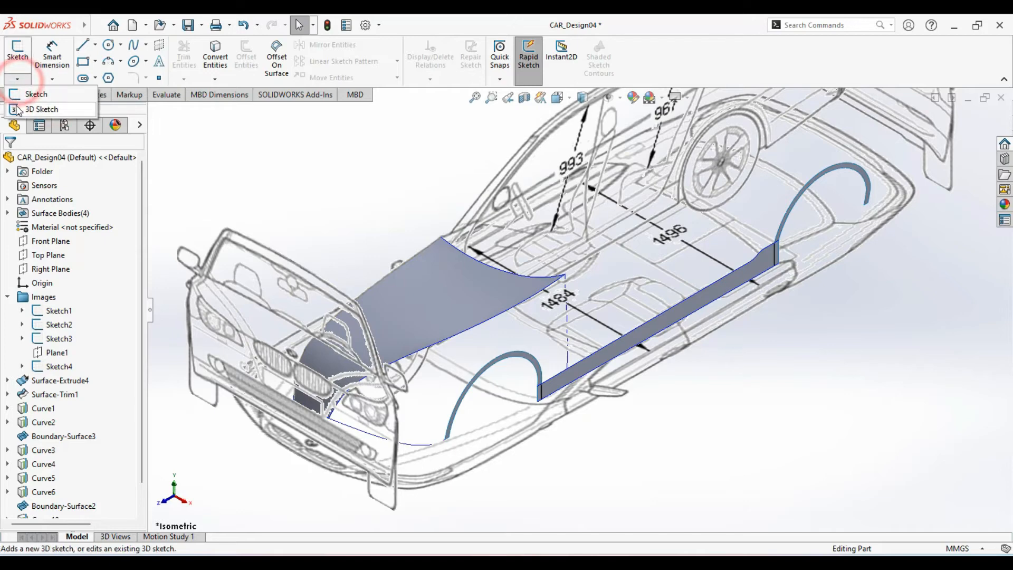
left_click(34, 109)
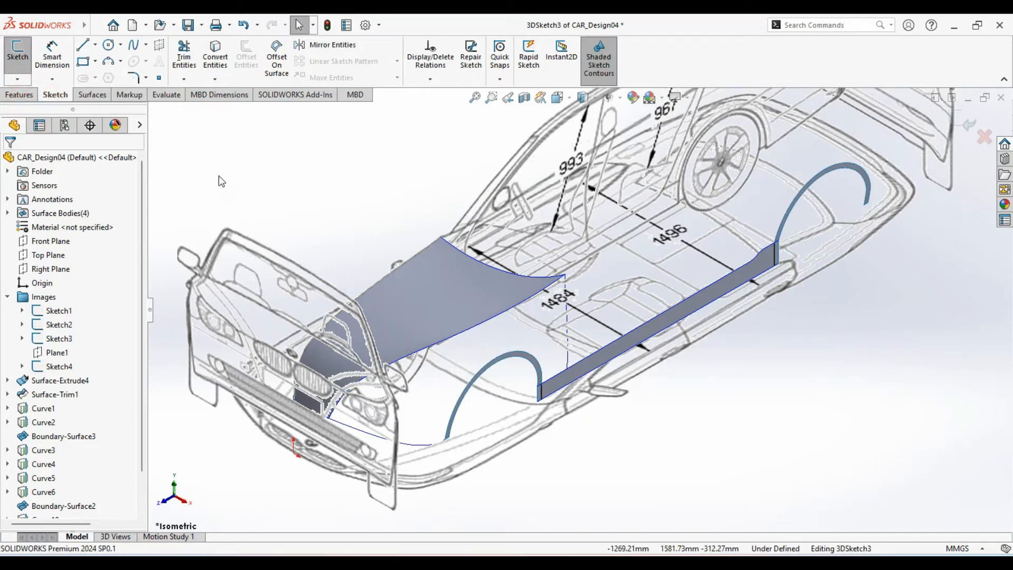
scroll(516, 335, "down", 5)
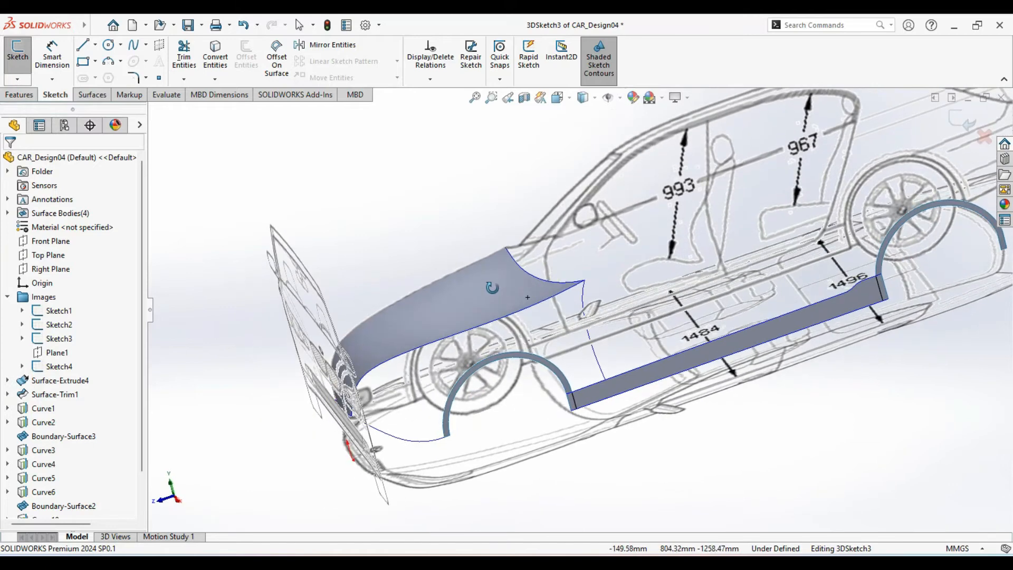
scroll(546, 347, "down", 2)
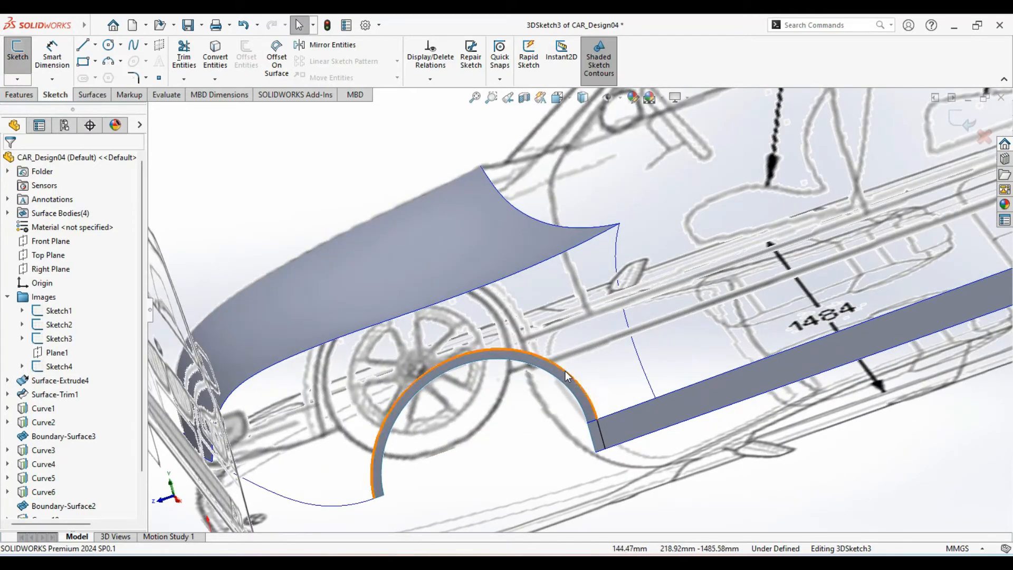
Convert the front wheel arch's outer edge and the side sill's upper edge into entities of the 3D sketch
left_click(564, 371)
left_click(606, 414, "ctrl")
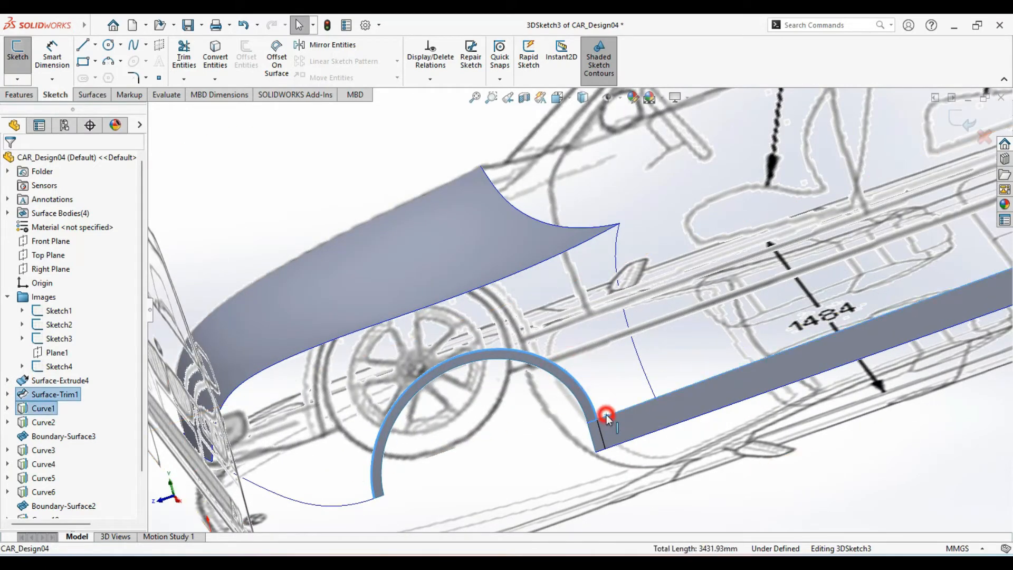
left_click(214, 80)
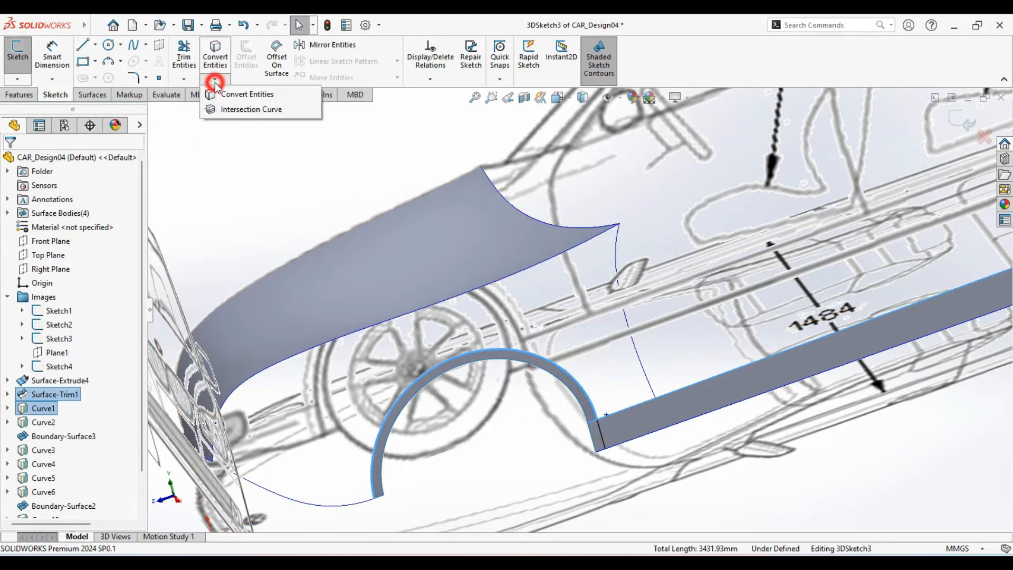
left_click(250, 97)
scroll(506, 328, "up", 2)
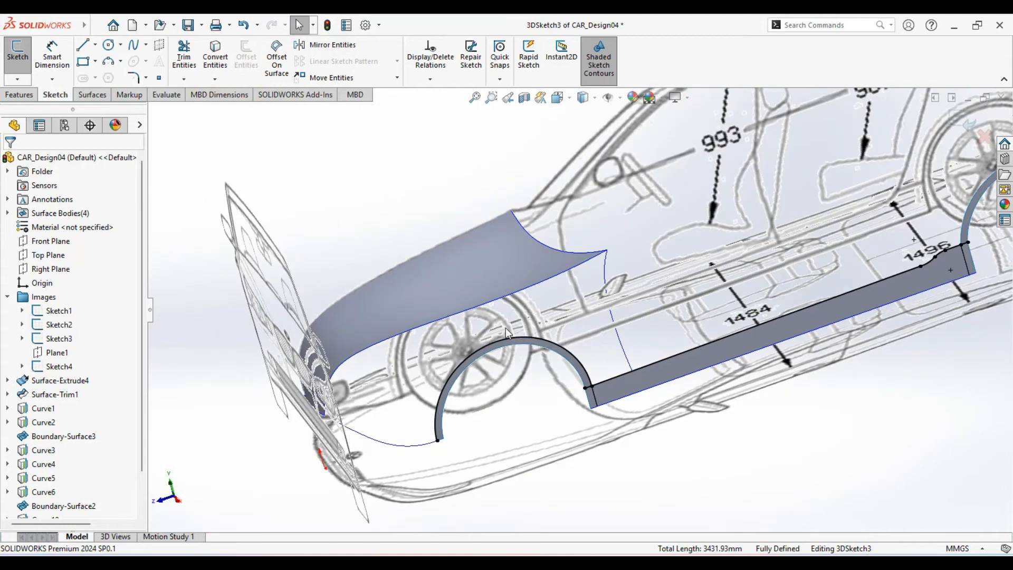
middle_click_drag(691, 375, 614, 381, "ctrl")
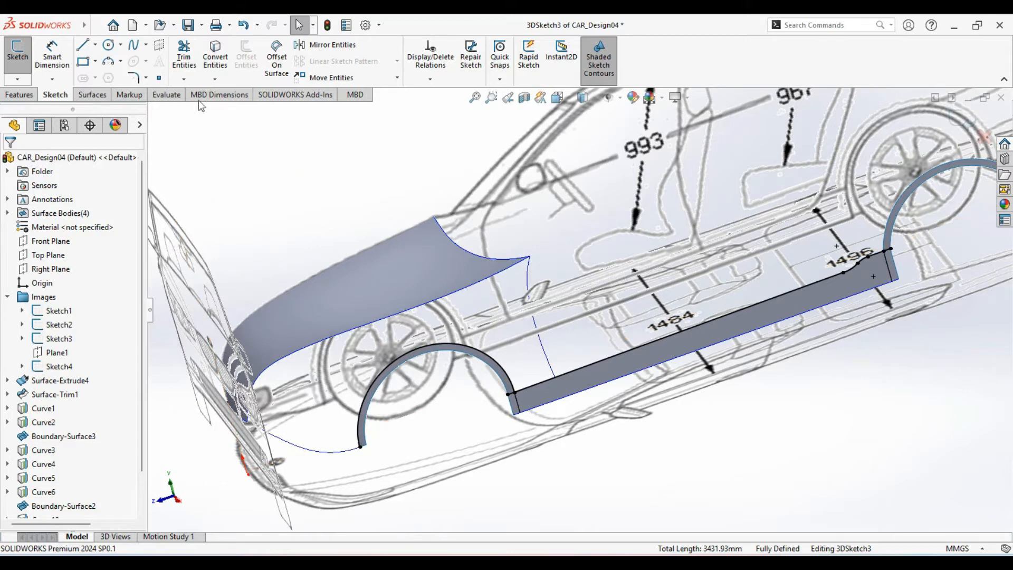
Trim the short leftover segments at the wheel arch corner and at the rear end of the sill edge
left_click(184, 79)
left_click(209, 95)
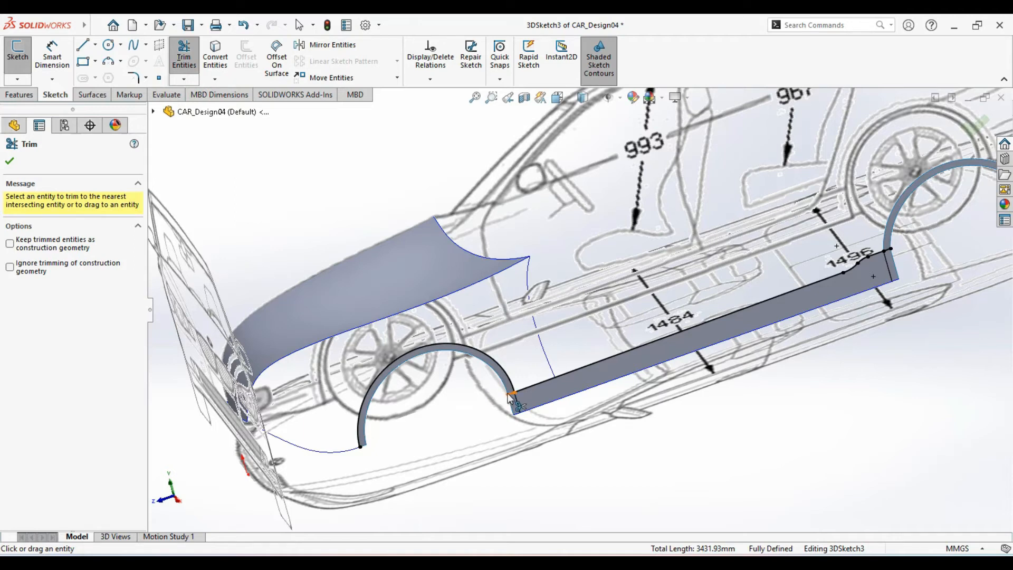
mouse_move(509, 398)
left_mouse_down()
mouse_move(505, 390)
mouse_move(519, 398)
left_mouse_up()
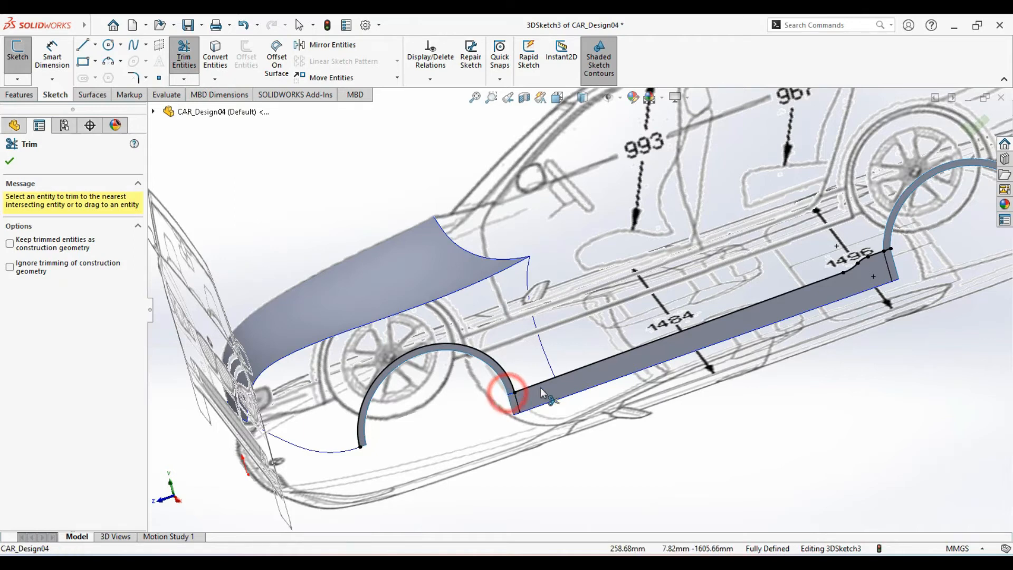
left_click_drag(885, 255, 850, 264)
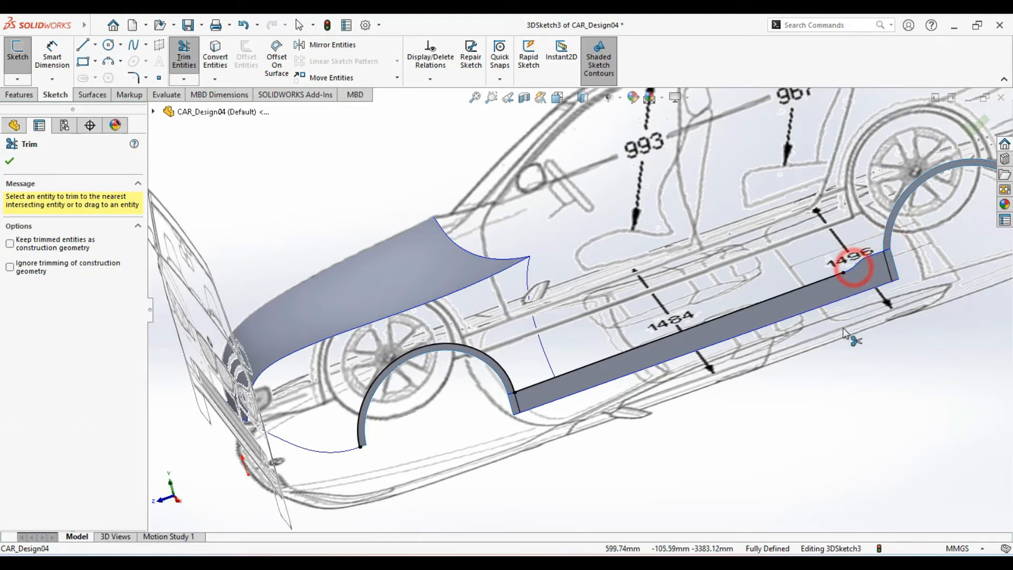
left_click(11, 162)
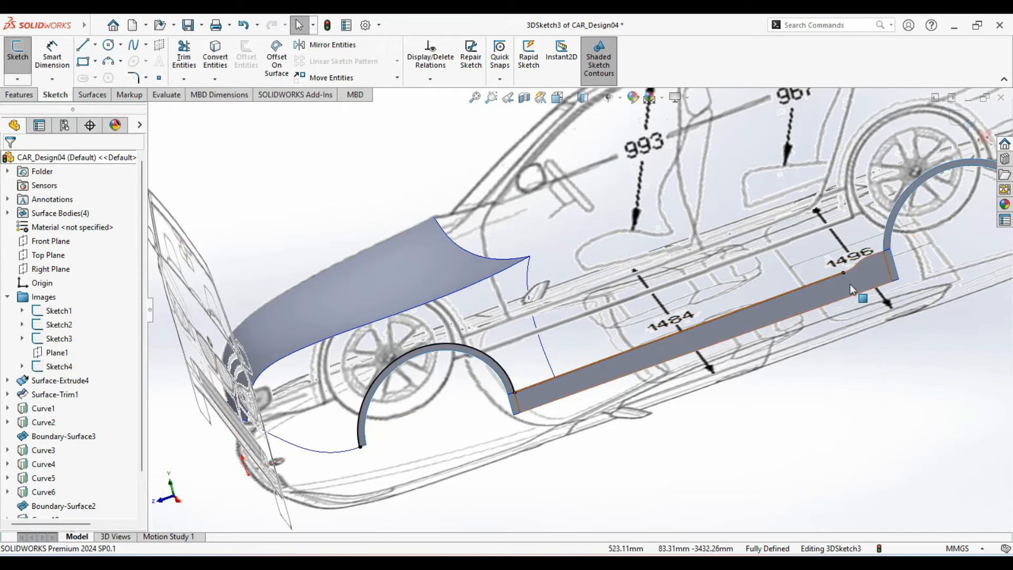
Shorten the converted sill line by making its rear endpoint coincident with the projected curve behind the wheel arch
left_click_drag(843, 273, 729, 314)
left_click(786, 409)
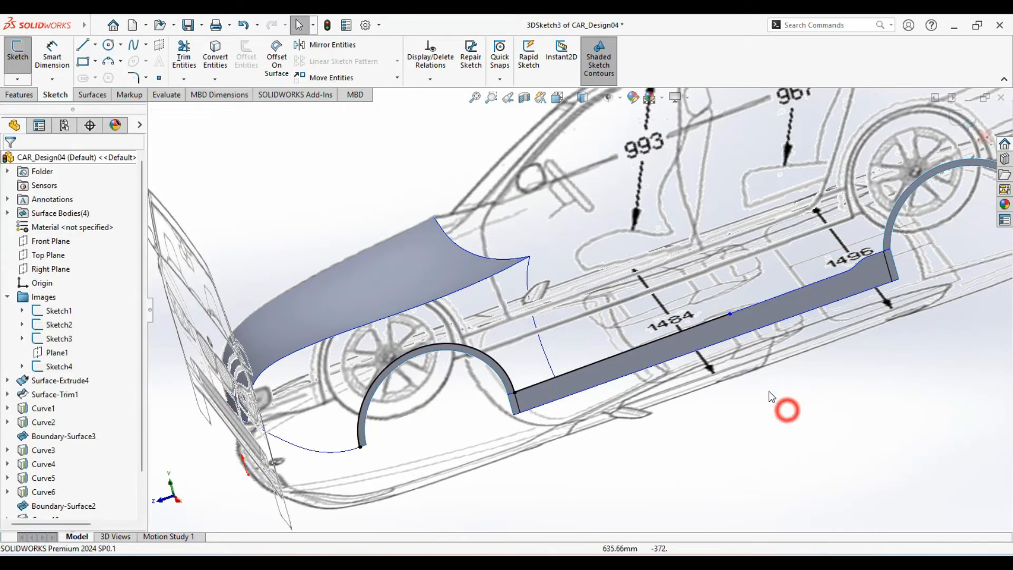
left_click(729, 314)
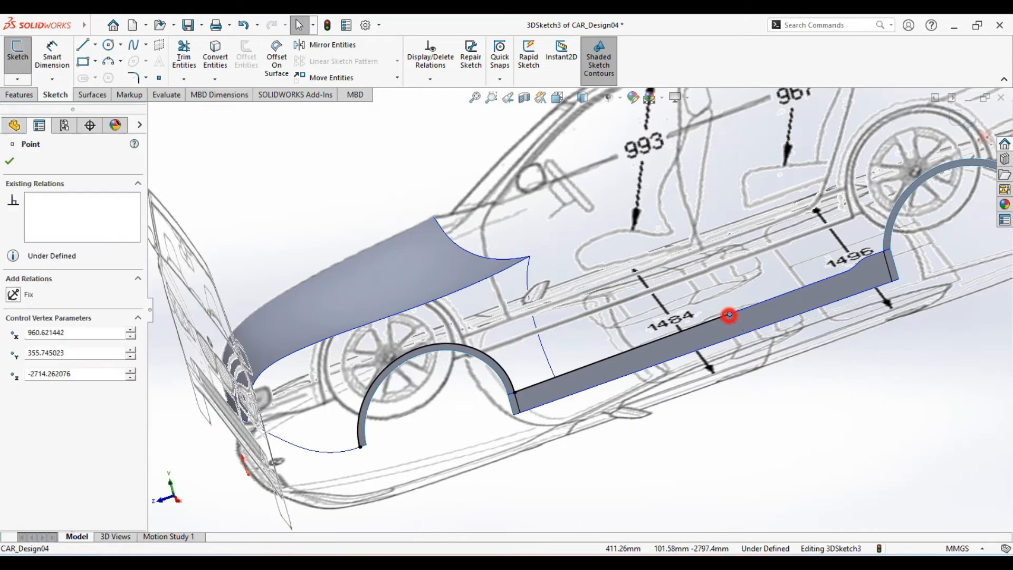
left_click(549, 363, "ctrl")
left_click(586, 305)
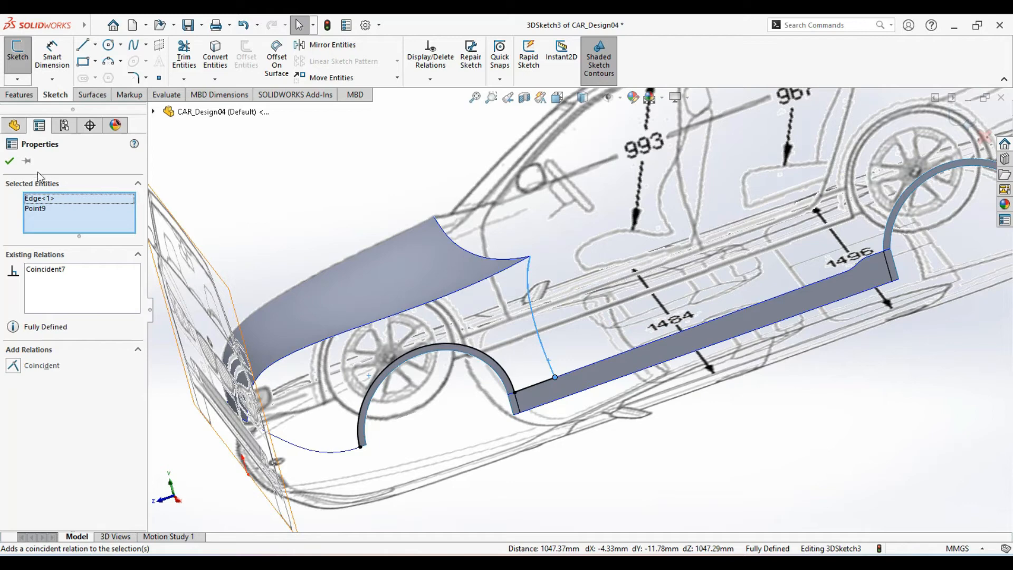
left_click(9, 162)
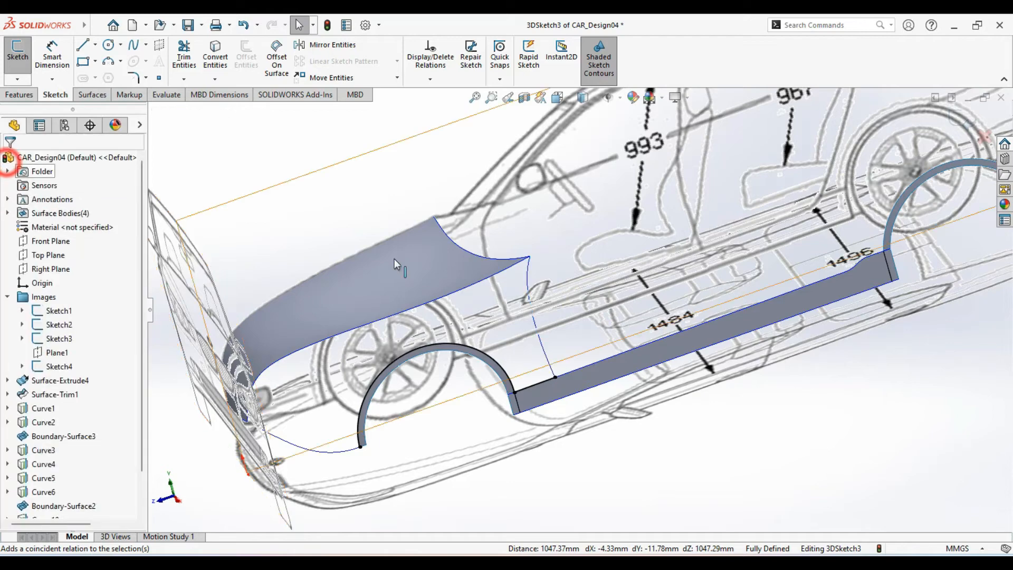
left_click(808, 453)
Finish and exit the 3D sketch containing the wheel arch and sill lines
scroll(757, 428, "up", 2)
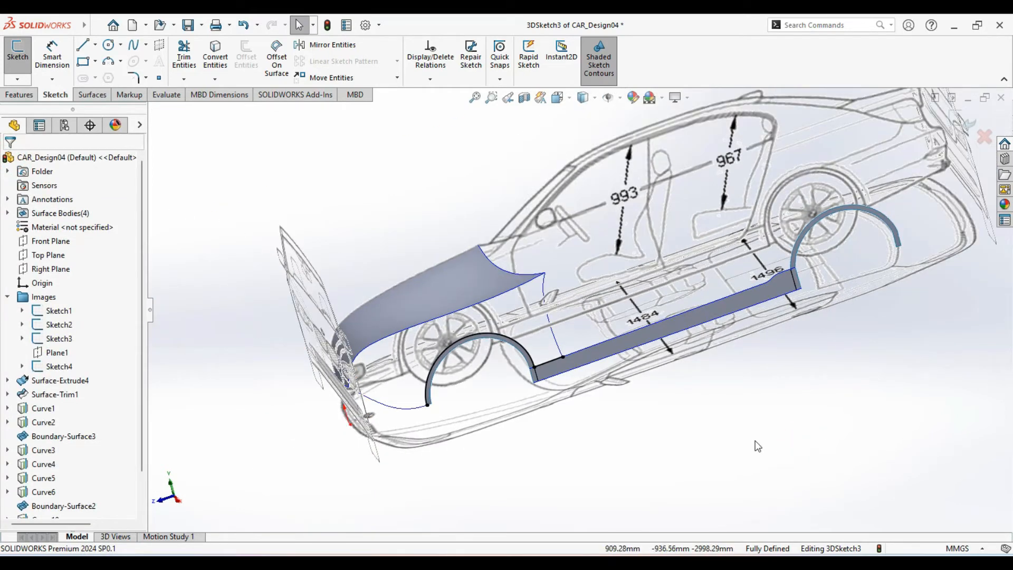
key("ctrl+7")
scroll(562, 448, "down", 5)
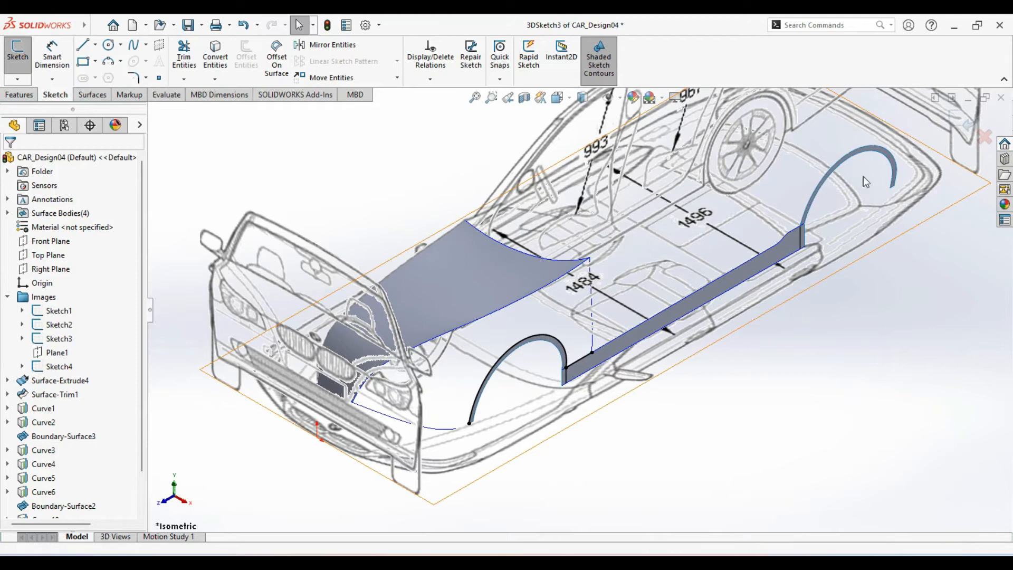
left_click(968, 127)
left_click(714, 419)
middle_click_drag(562, 433, 549, 404)
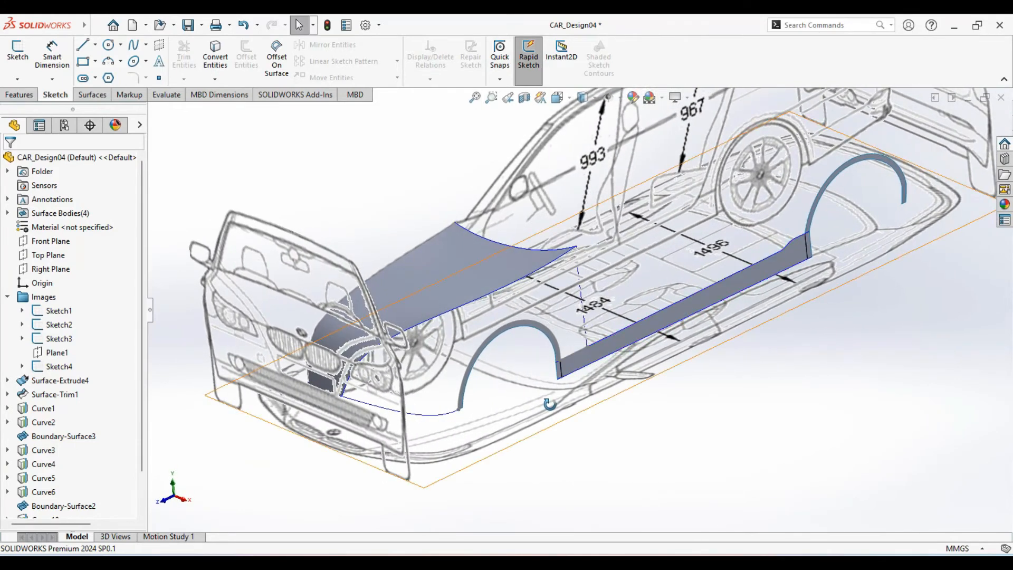
key("ctrl+7")
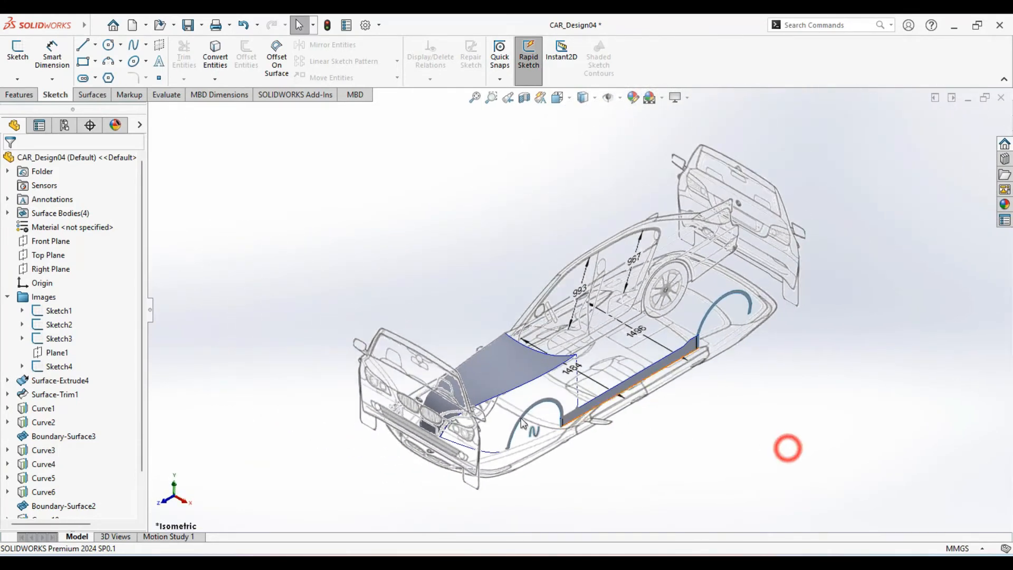
scroll(522, 422, "down", 5)
left_click(705, 470)
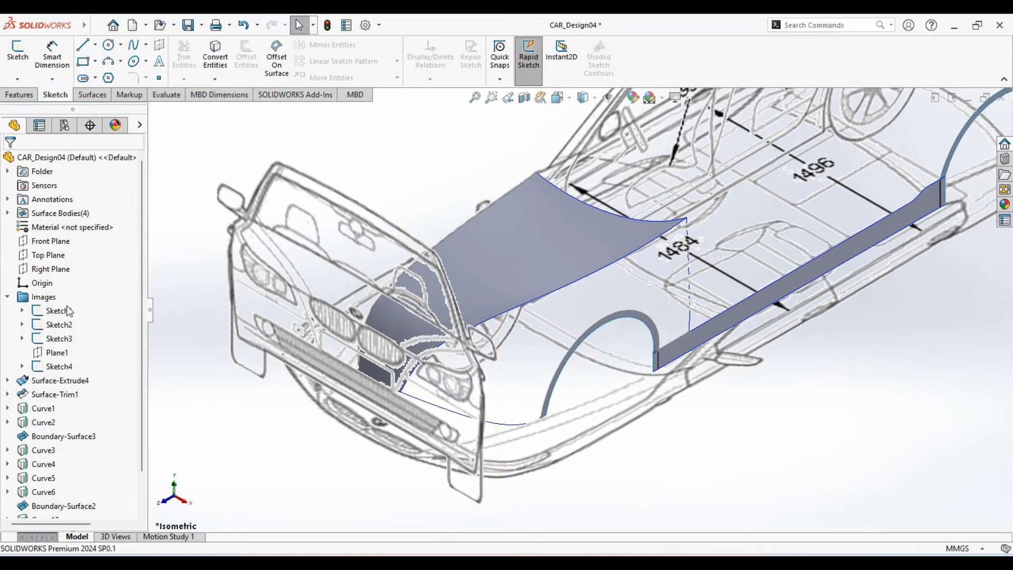
In a new 3D sketch, draw a two-point spline from the hood's lower side edge to the front wheel arch's outer edge
left_click(8, 297)
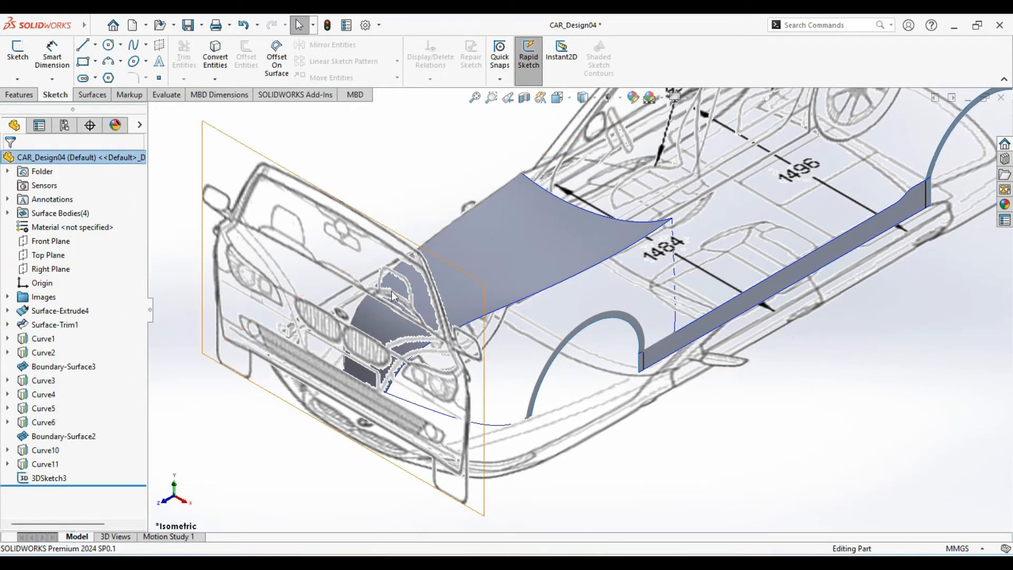
left_click(18, 79)
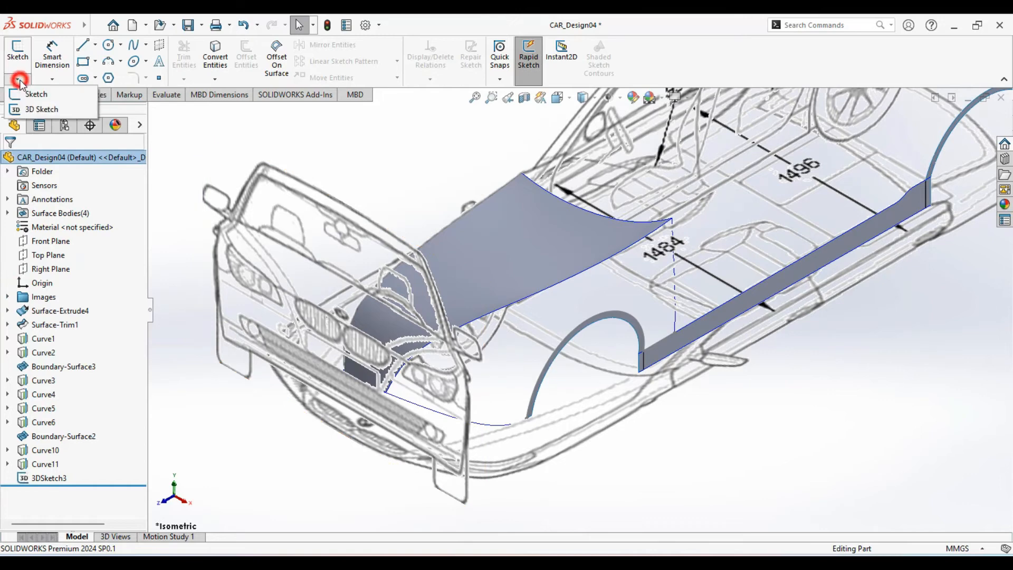
left_click(19, 109)
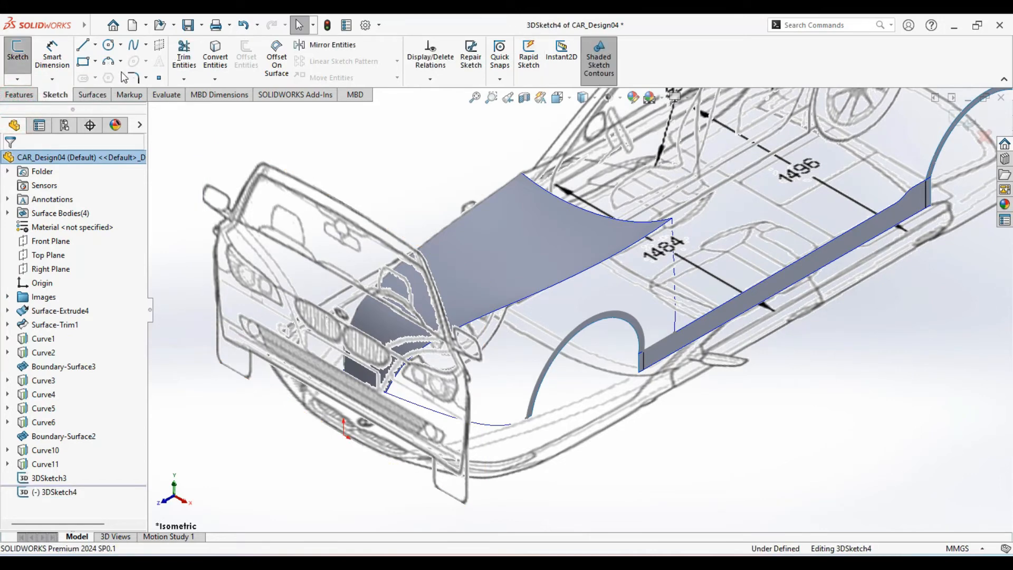
left_click(133, 50)
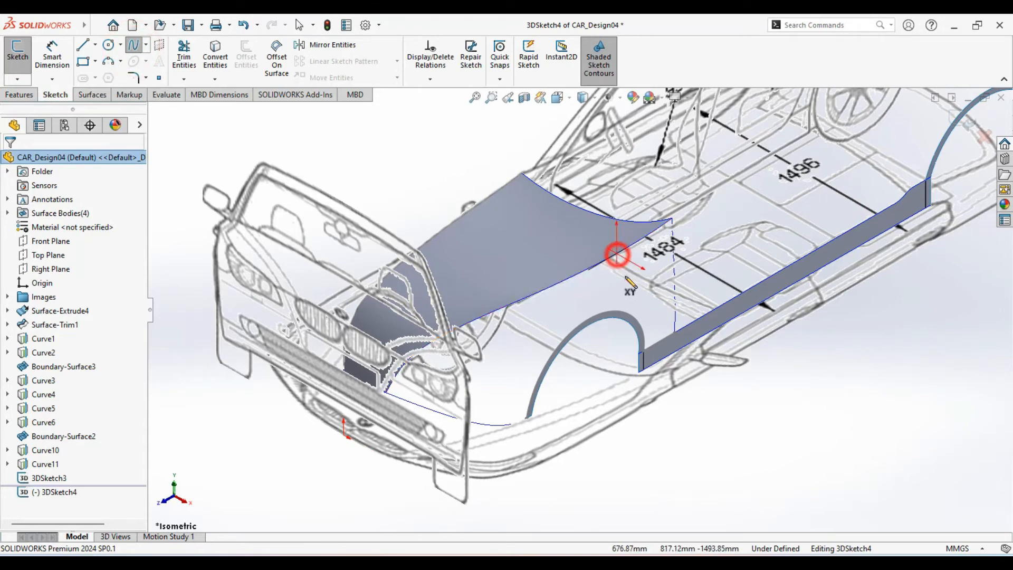
left_click(617, 254)
left_click(638, 321)
right_click(745, 425)
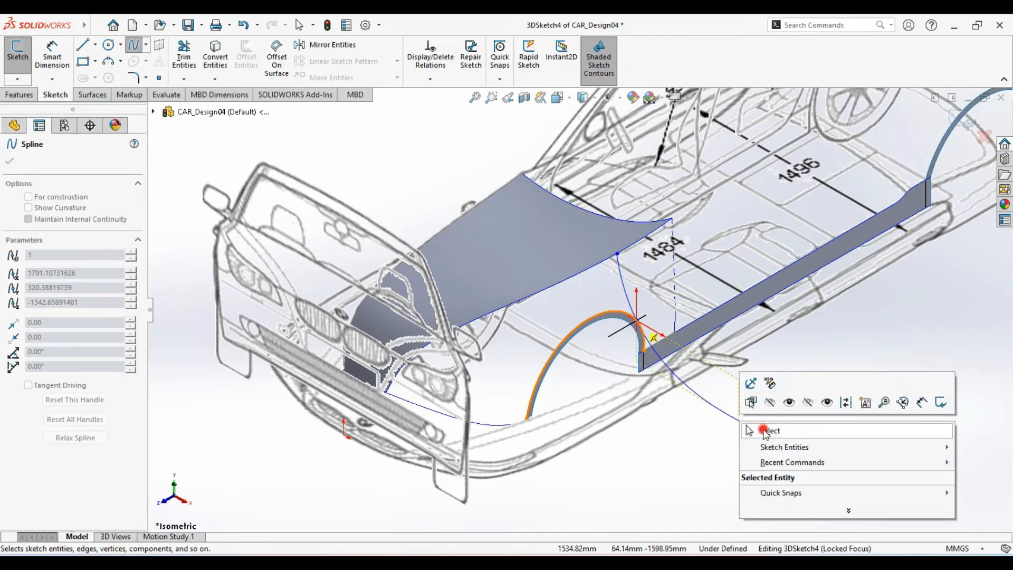
left_click(765, 430)
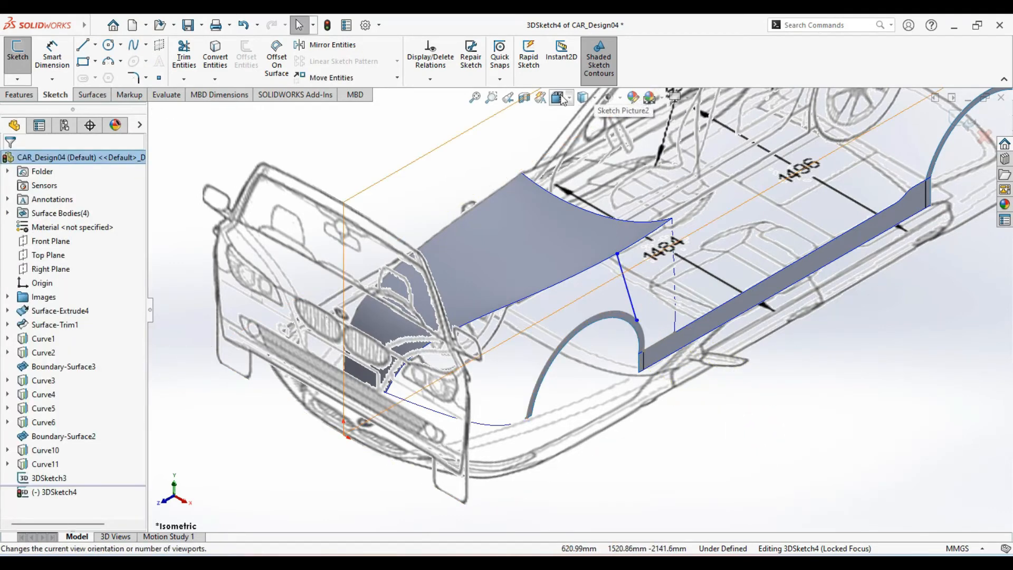
In the side view, shift the spline's upper endpoint slightly along the hood edge to line it up above the lower endpoint
left_click(563, 99)
left_click(534, 349)
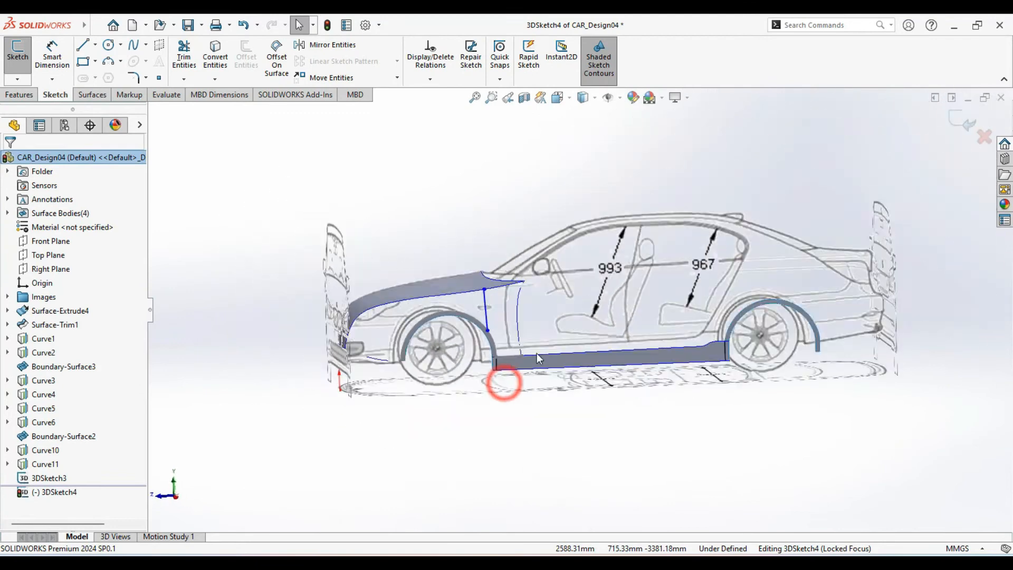
scroll(473, 308, "down", 10)
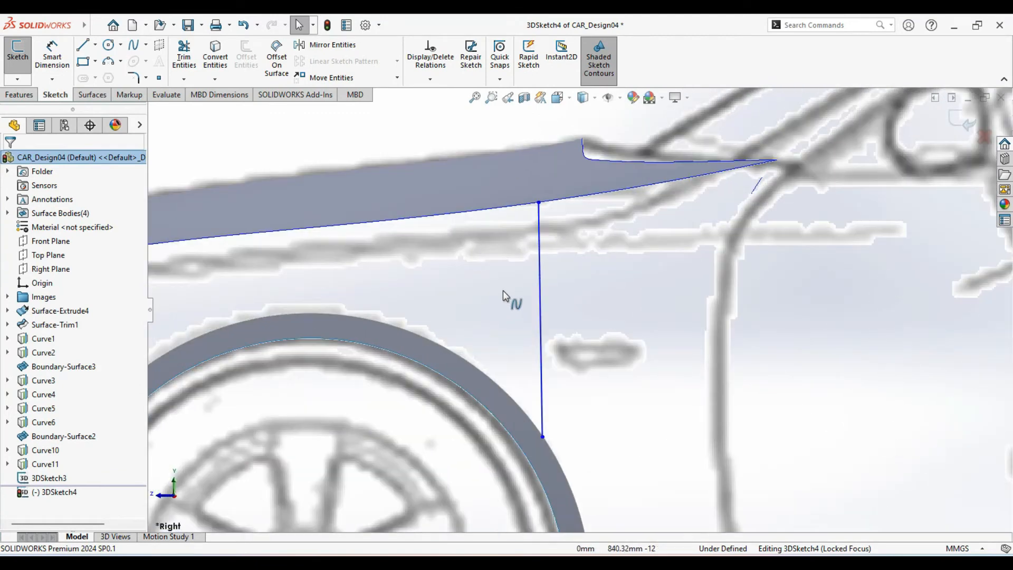
scroll(506, 258, "up", 2)
middle_click_drag(578, 315, 563, 295, "ctrl")
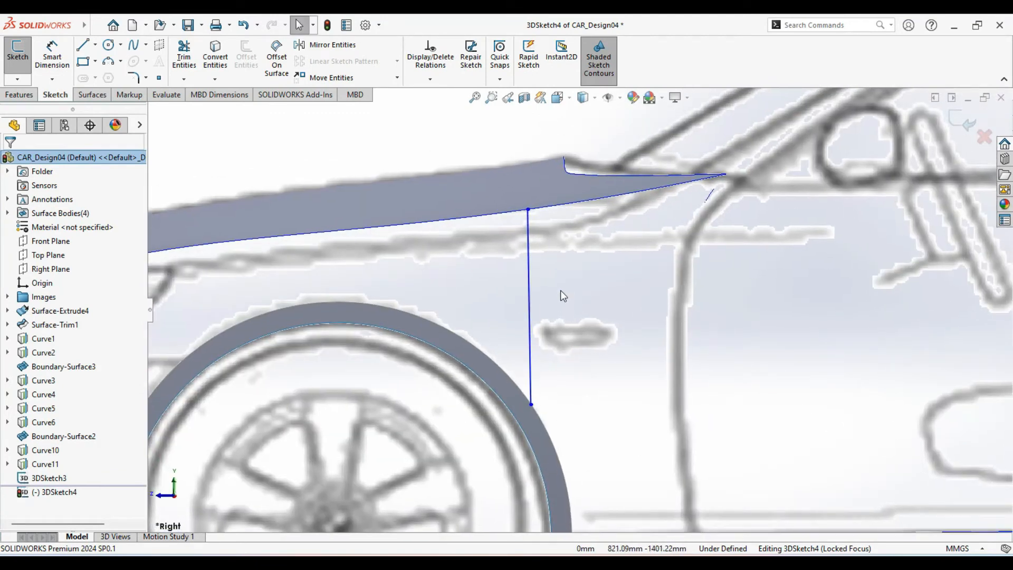
left_click(530, 210)
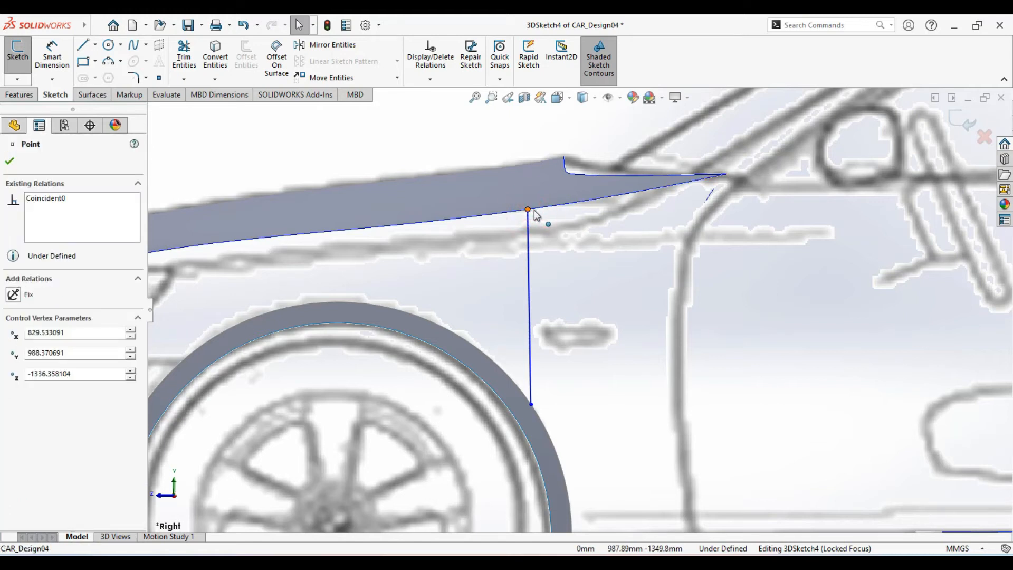
left_click_drag(533, 204, 530, 200)
scroll(546, 331, "up", 6)
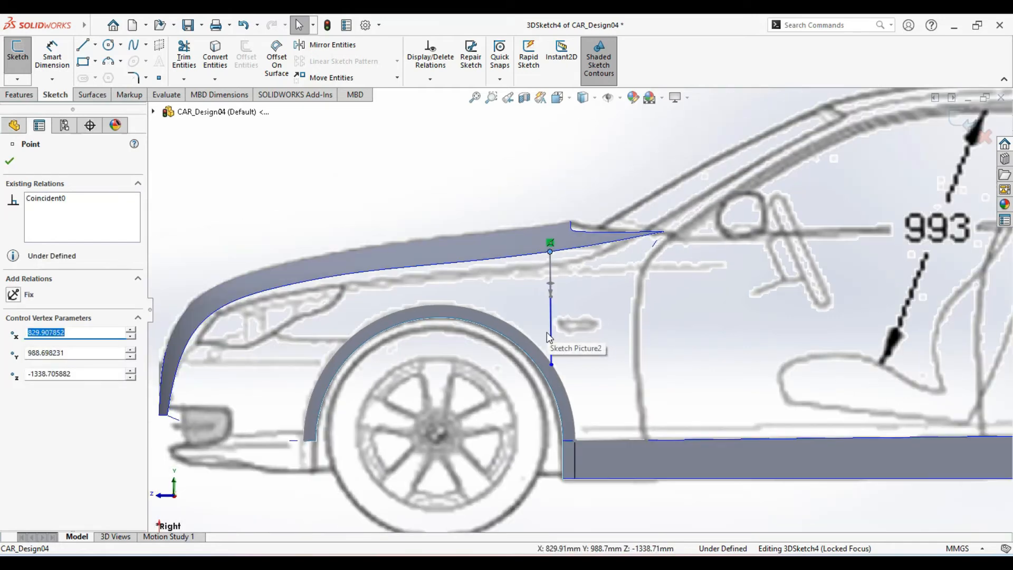
In the front view, bend the spline outward with its end tangent handles and constrain the lower handle Along Y
middle_click_drag(549, 346, 537, 389)
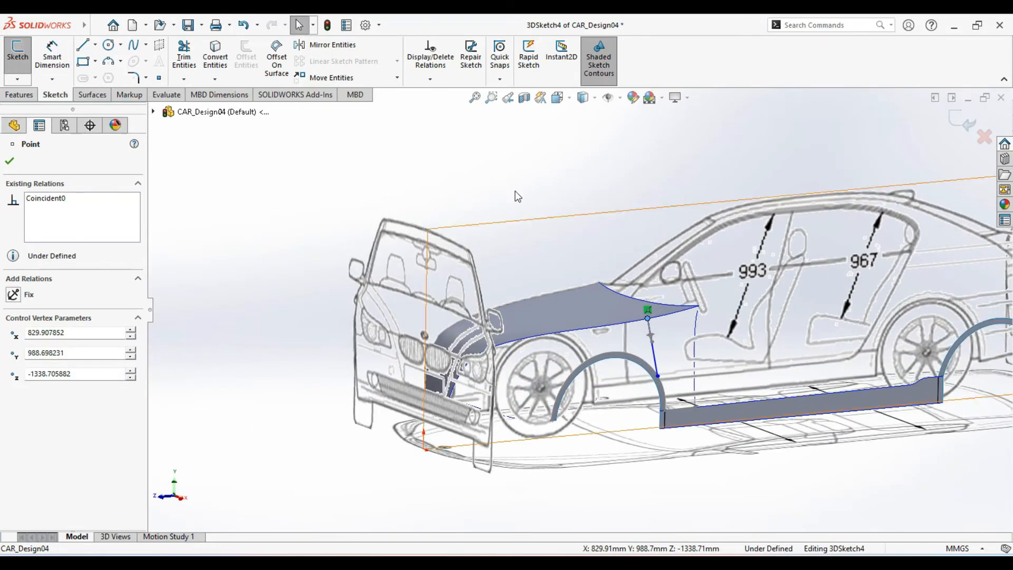
left_click(554, 98)
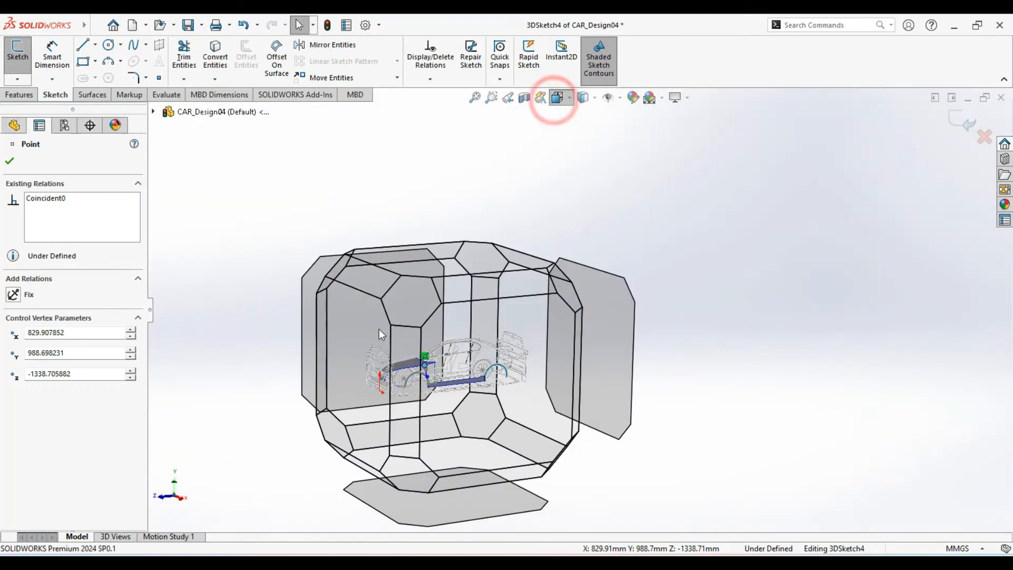
left_click(360, 353)
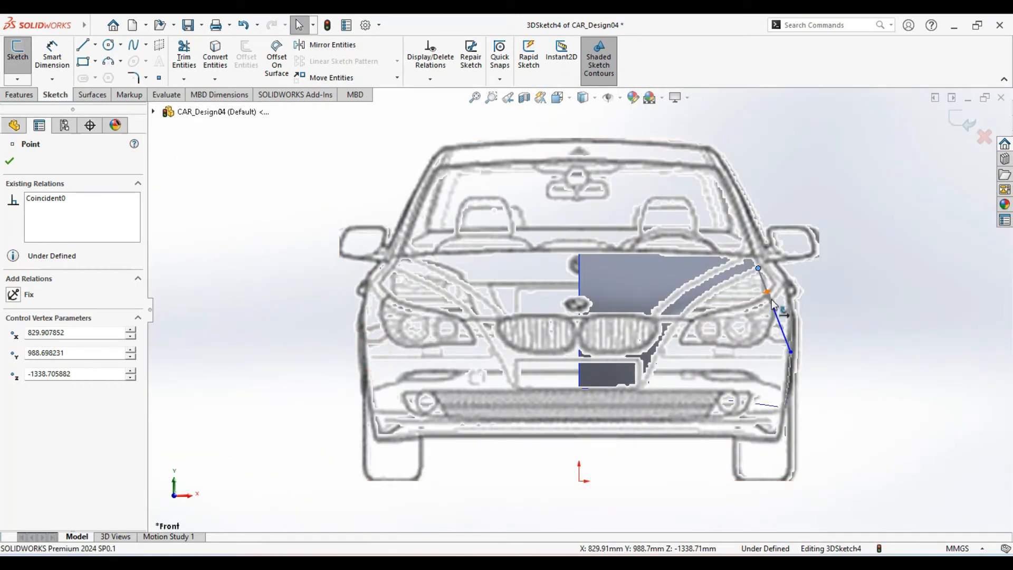
scroll(771, 299, "down", 6)
mouse_move(690, 283)
left_mouse_down()
mouse_move(709, 269)
mouse_move(726, 282)
mouse_move(702, 246)
left_mouse_up()
left_click_drag(747, 401, 750, 370)
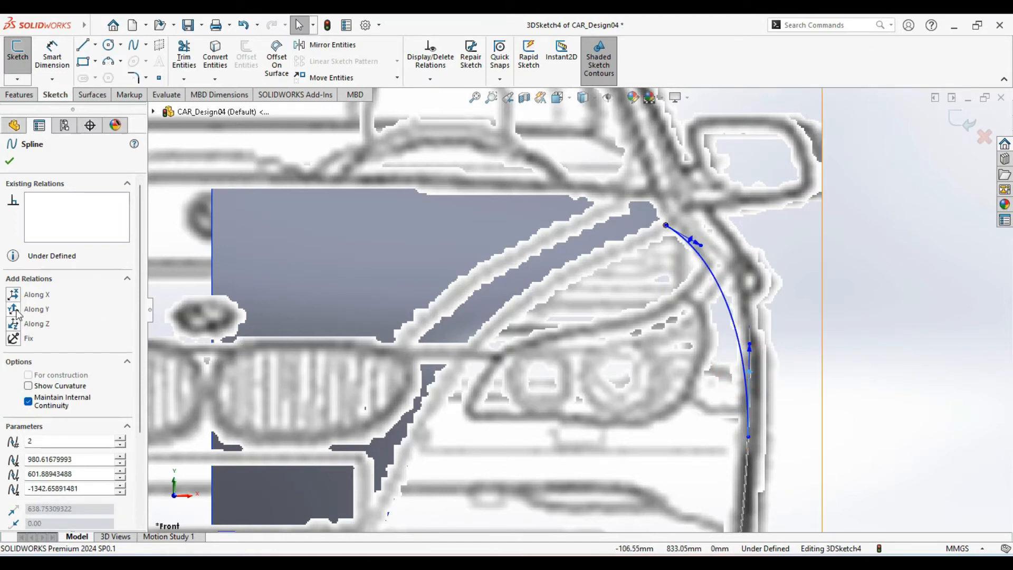
left_click(9, 161)
Exit the 3D sketch of the fender's cross-section spline
left_click(897, 326)
middle_click_drag(898, 325, 848, 309, "ctrl")
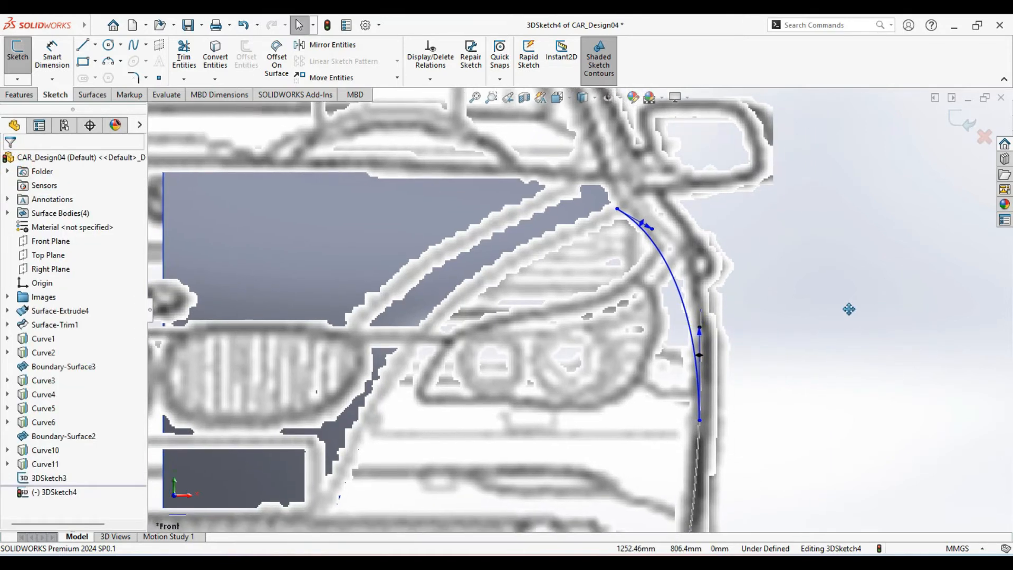
left_click(959, 127)
left_click(854, 255)
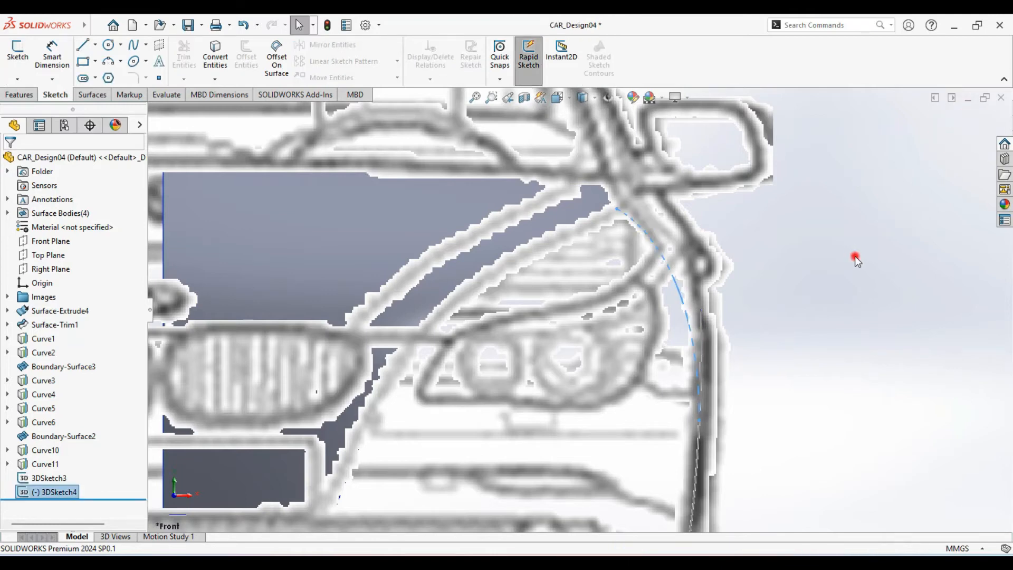
key("f")
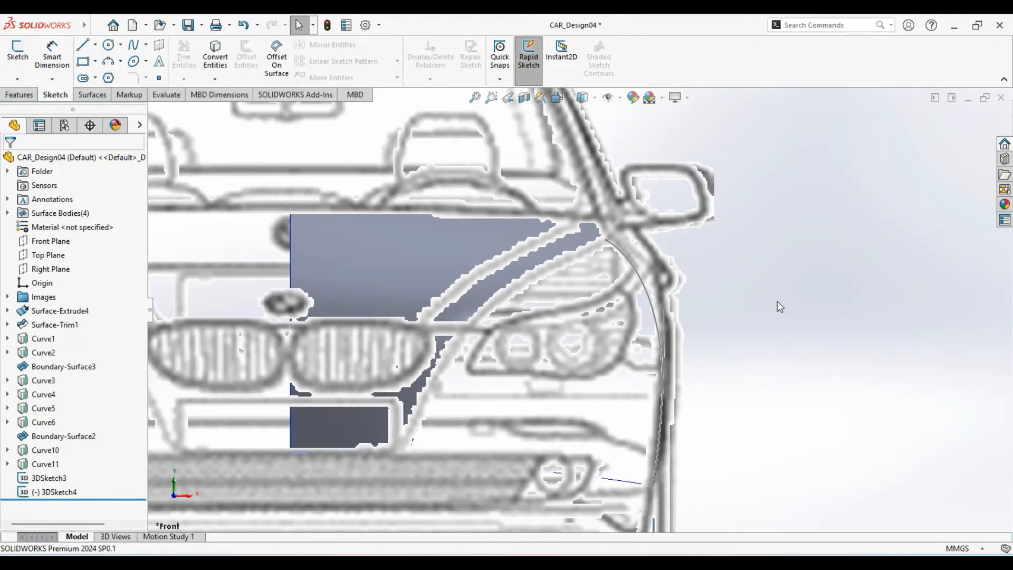
In a new 3D sketch, draw a two-point spline from the hood's lower side edge to the front portion of the wheel arch's outer edge
key("ctrl+7")
scroll(540, 423, "down", 3)
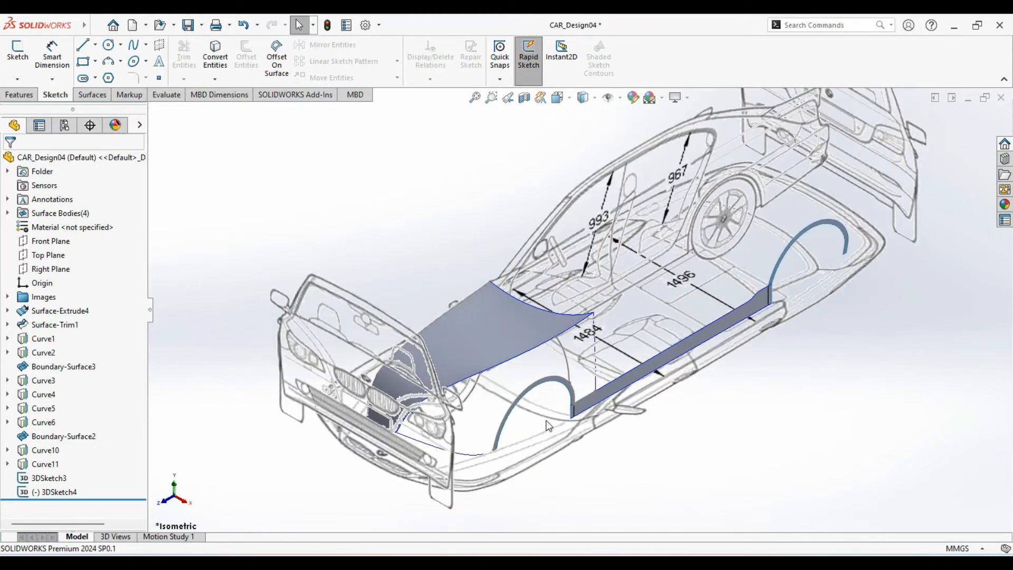
middle_click_drag(454, 397, 461, 388, "ctrl")
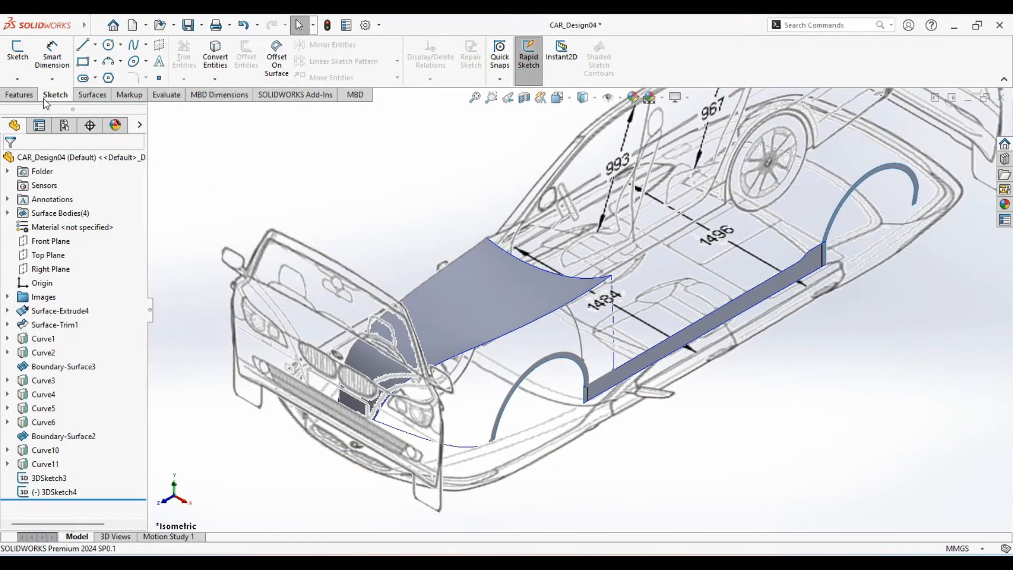
left_click(17, 79)
left_click(32, 105)
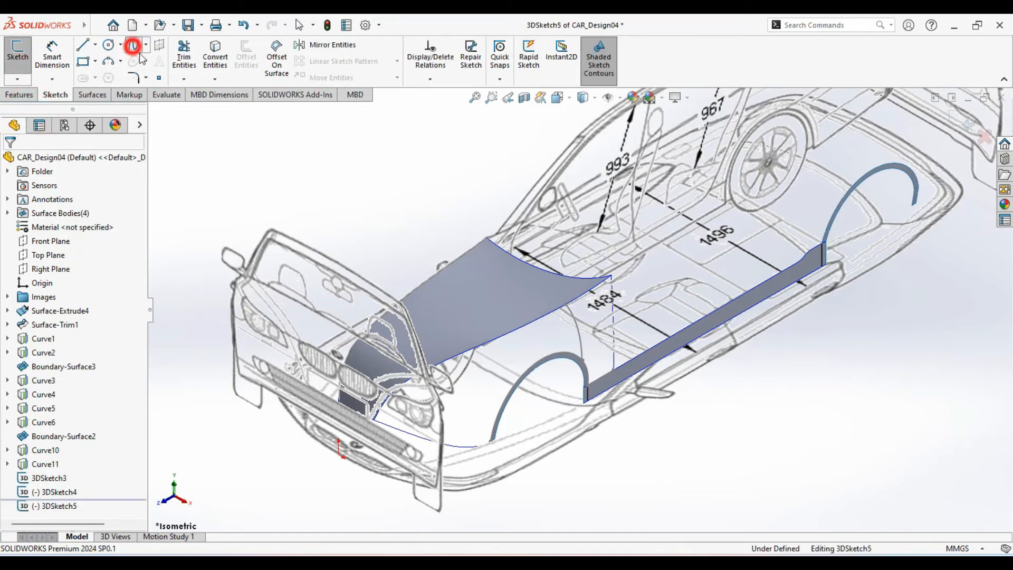
left_click(497, 416)
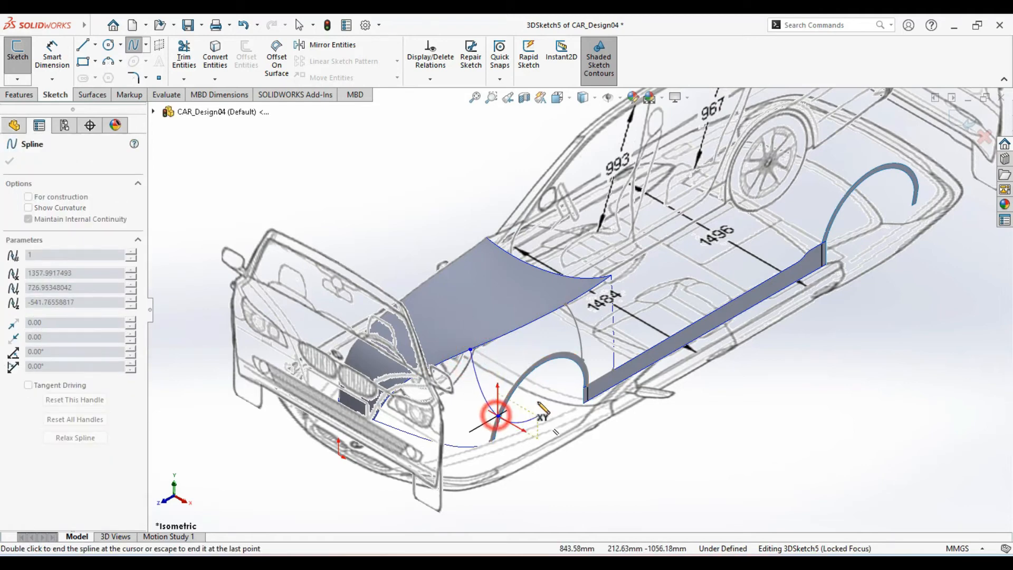
right_click(550, 469)
left_click(577, 477)
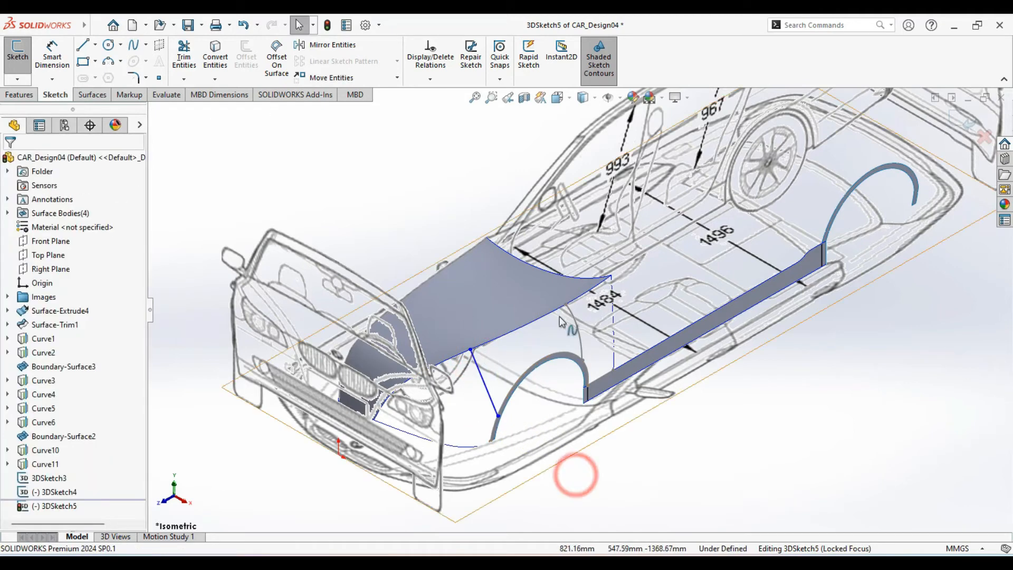
In the side view, shift both endpoints of the new spline along the hood edge and wheel arch to line them up vertically
left_click(556, 104)
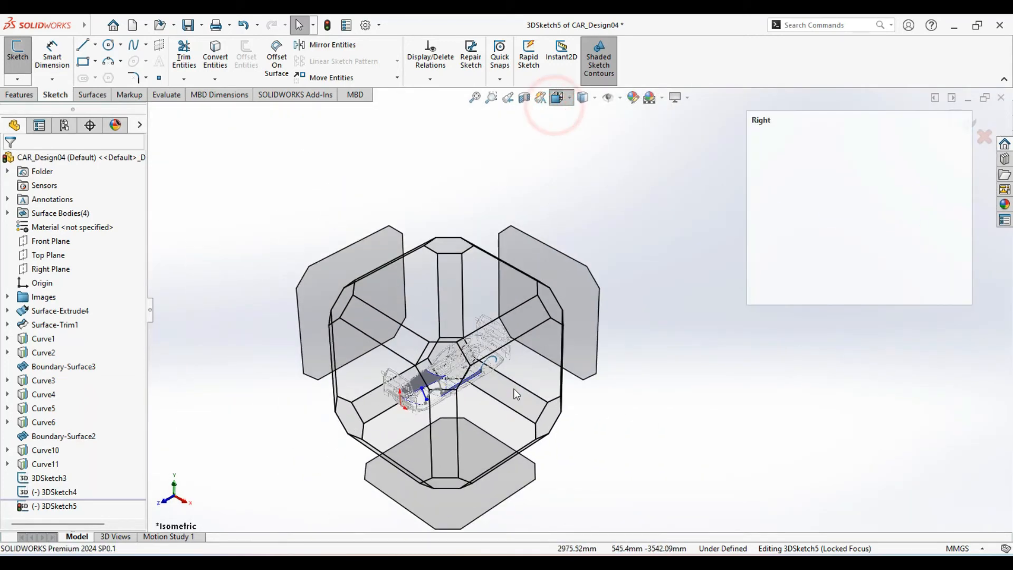
left_click(513, 388)
scroll(411, 317, "down", 5)
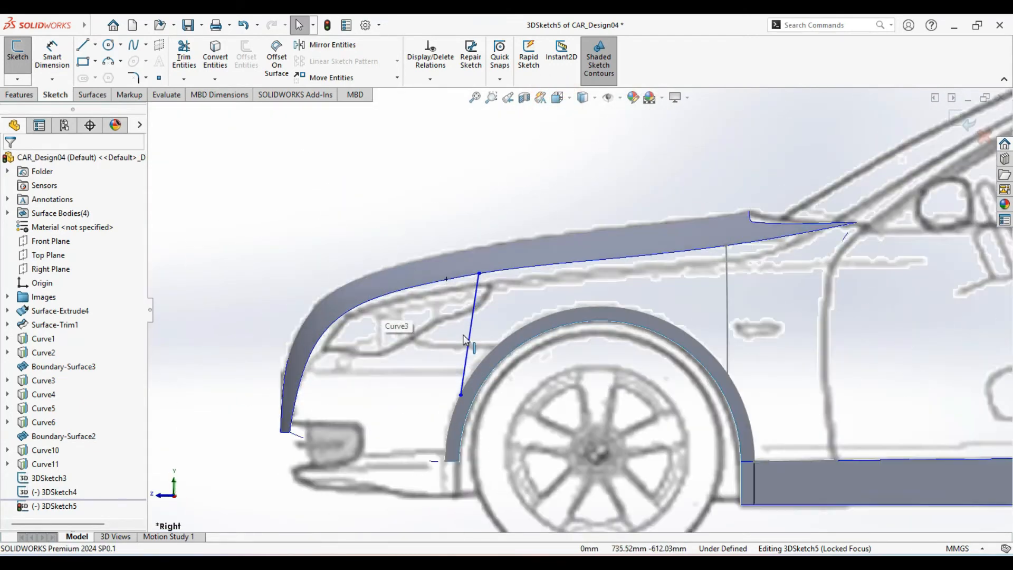
left_click_drag(488, 261, 475, 261)
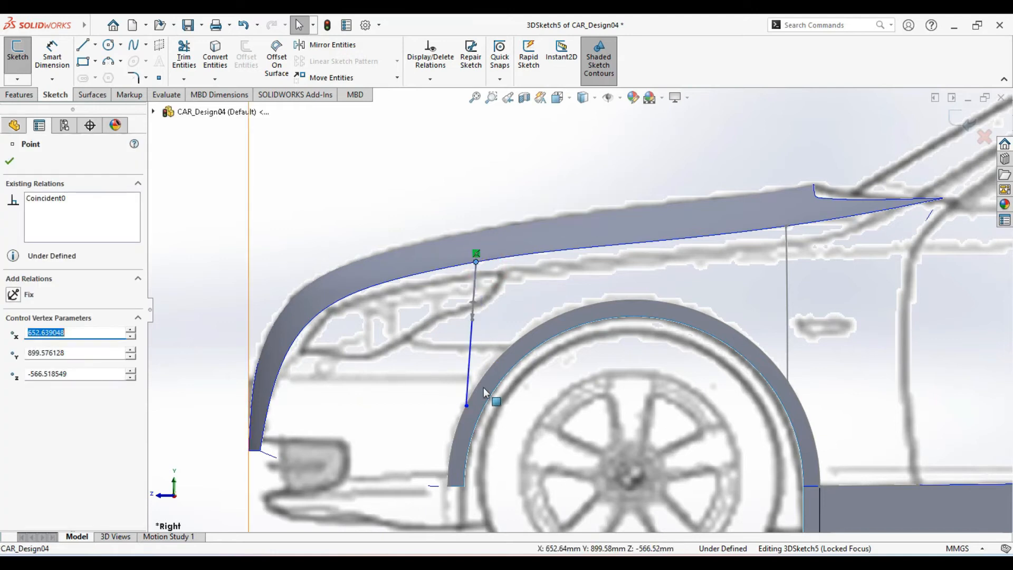
left_click_drag(466, 408, 477, 376)
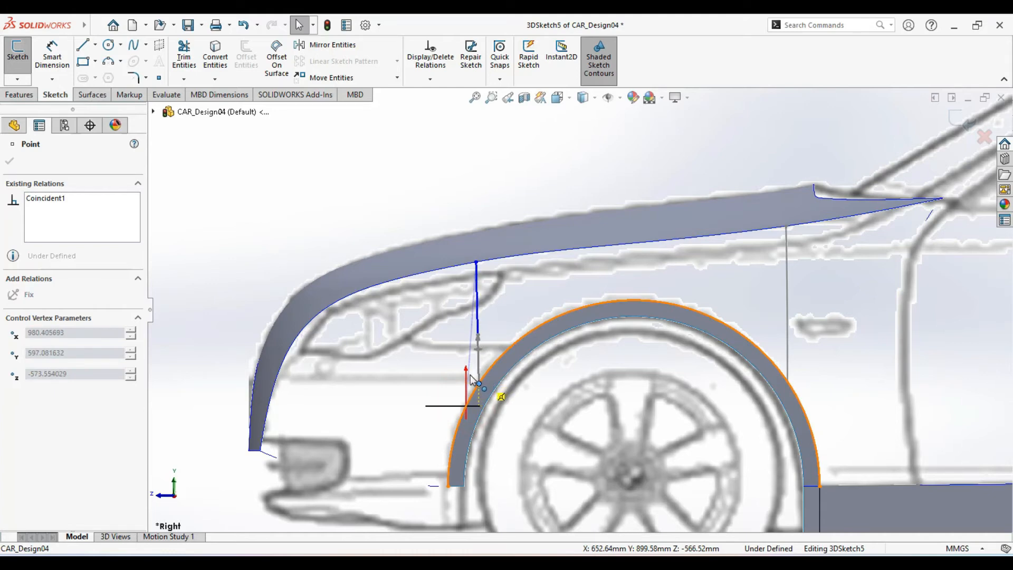
left_click_drag(471, 380, 477, 385)
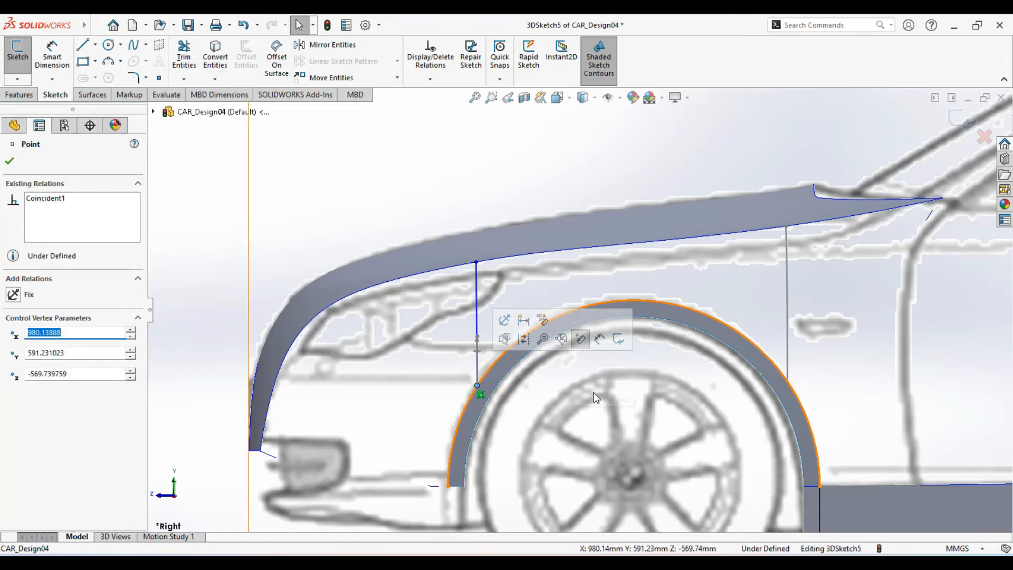
In the front view, bend the forward spline outward with its end tangent handles and constrain the lower handle Along Y
scroll(596, 400, "up", 5)
scroll(601, 401, "up", 1)
middle_click_drag(602, 401, 606, 425)
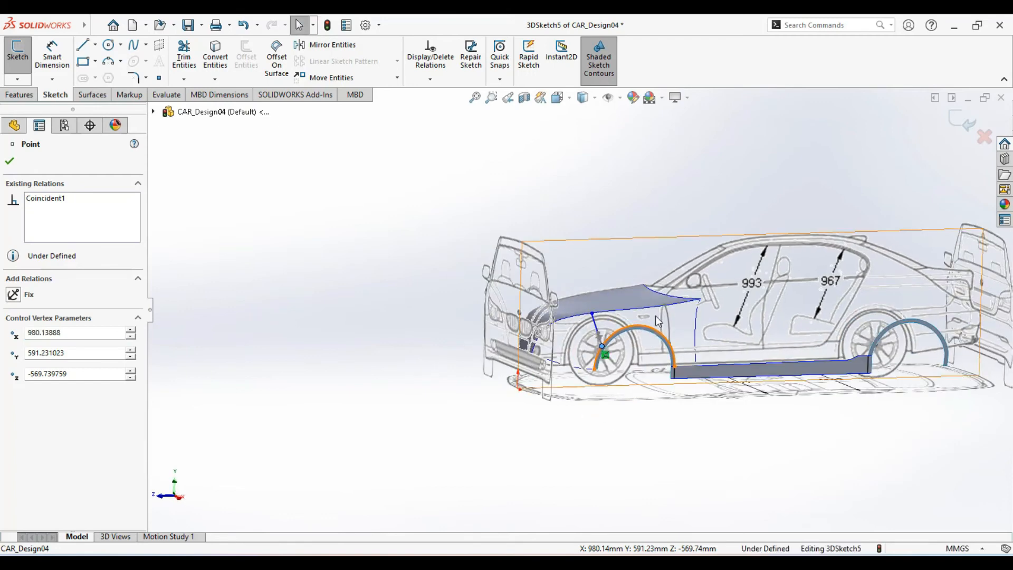
left_click(557, 97)
left_click(350, 343)
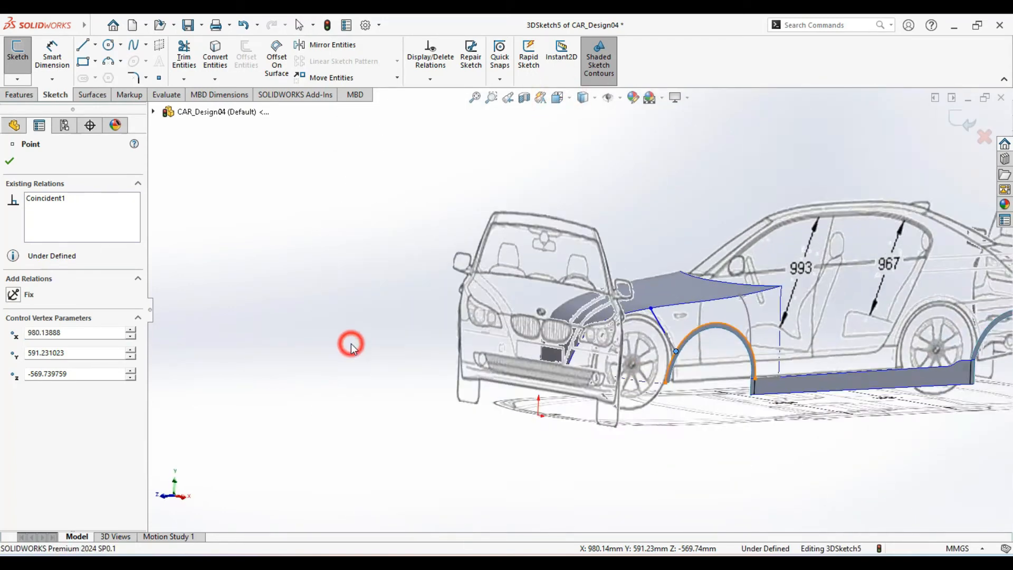
scroll(765, 300, "down", 3)
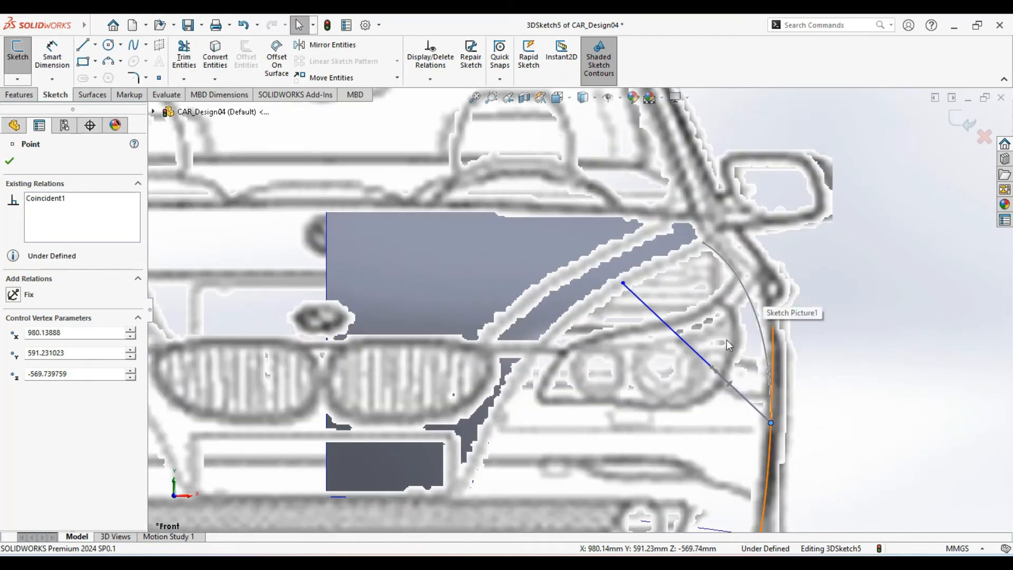
left_click(676, 338)
mouse_move(665, 328)
left_mouse_down()
mouse_move(682, 298)
mouse_move(715, 296)
left_mouse_up()
left_click_drag(763, 378, 766, 378)
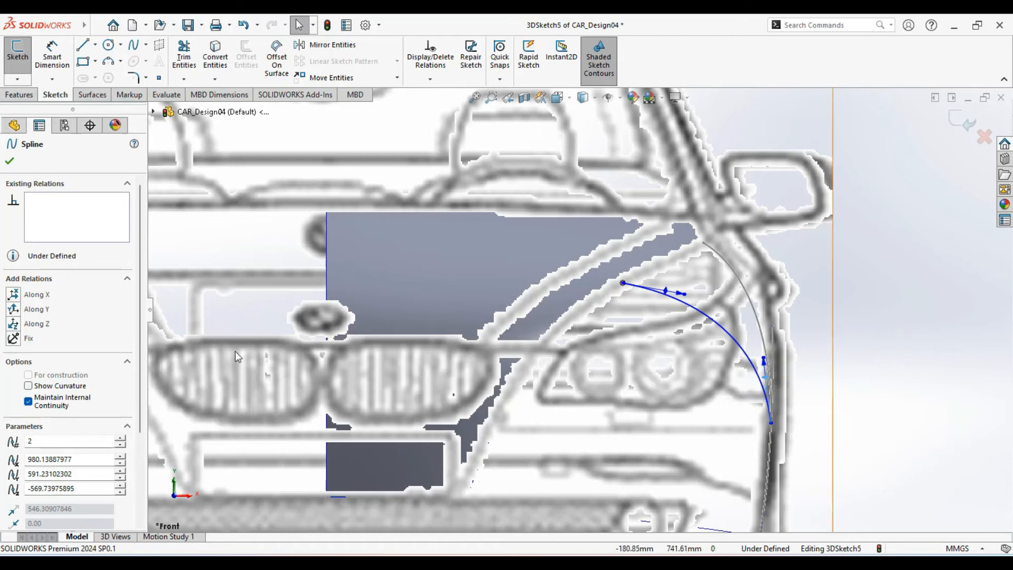
left_click(14, 309)
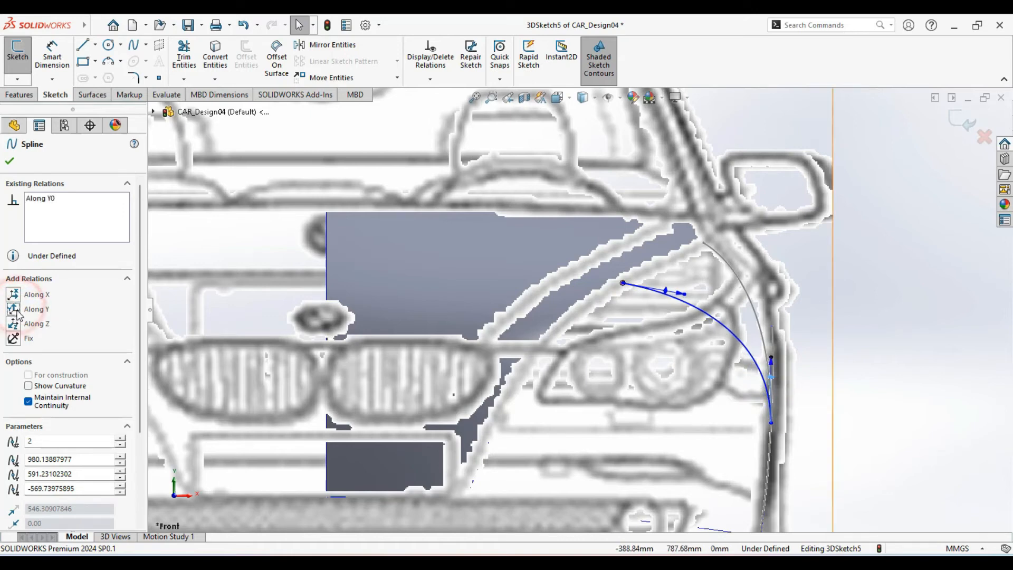
left_click(9, 162)
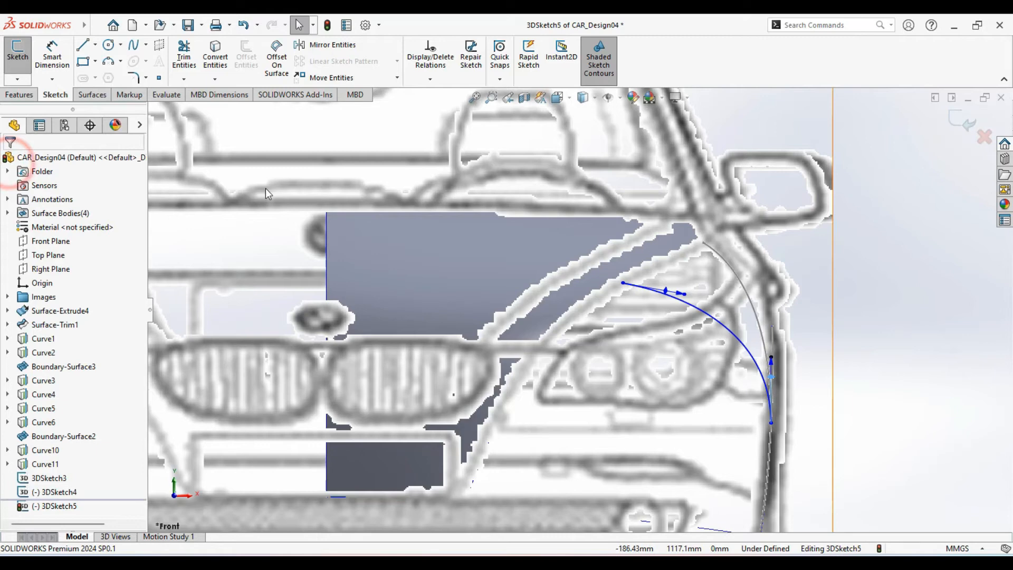
Raise the forward spline's upper tangent handle slightly and exit the 3D sketch
left_click(936, 355)
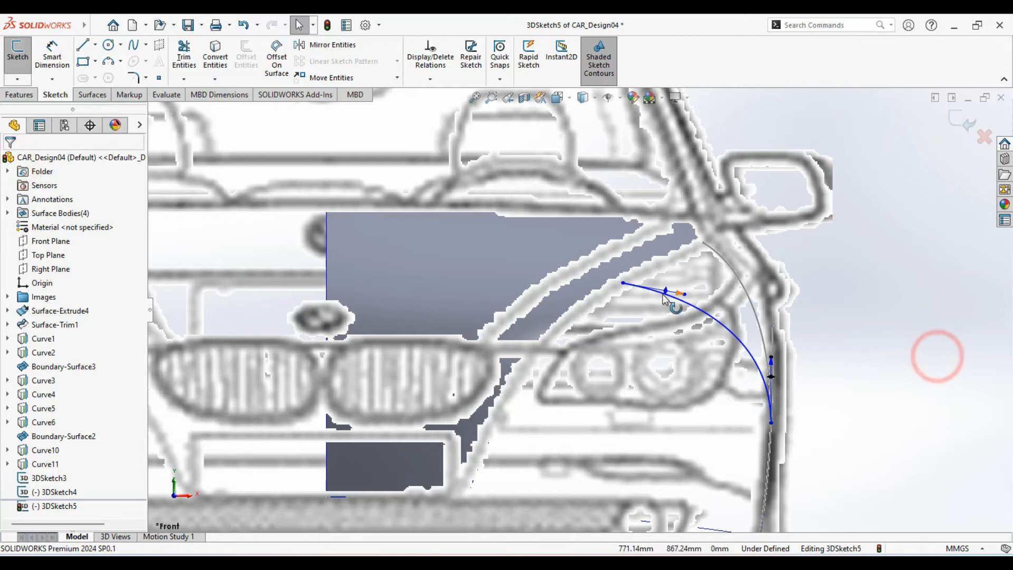
left_click_drag(666, 292, 665, 289)
left_click(920, 401)
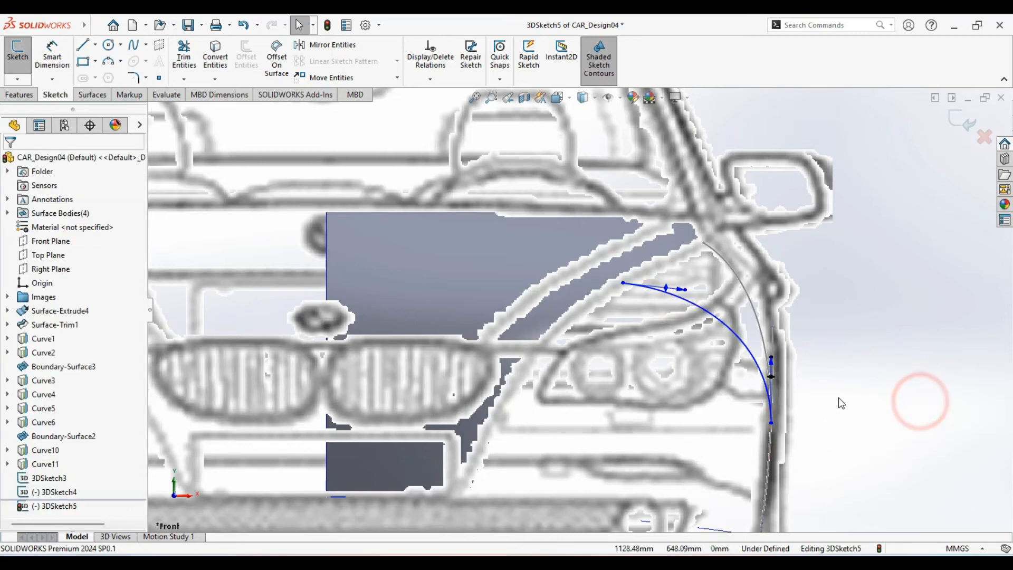
key("f")
left_click(963, 128)
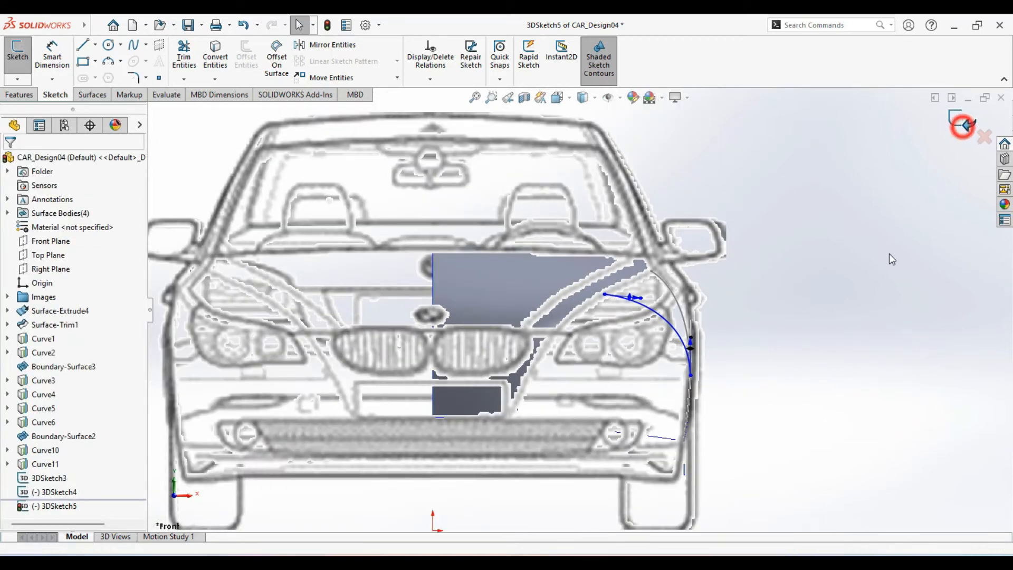
Hide the front and side blueprint sketches, Sketch1 and Sketch2, in the Images folder
key("ctrl+7")
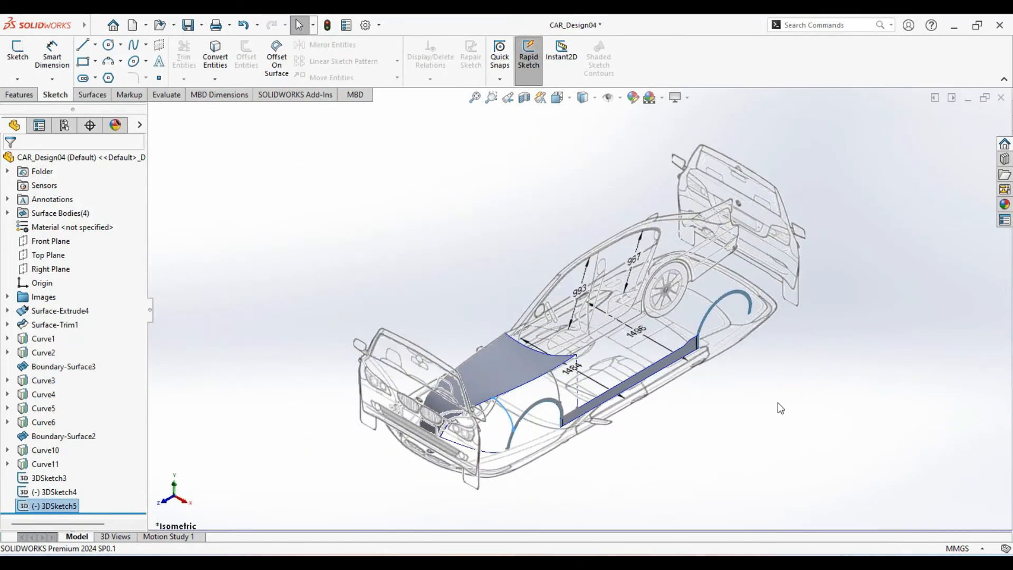
left_click(701, 429)
scroll(514, 438, "down", 4)
scroll(514, 438, "down", 2)
middle_click_drag(514, 438, 509, 367)
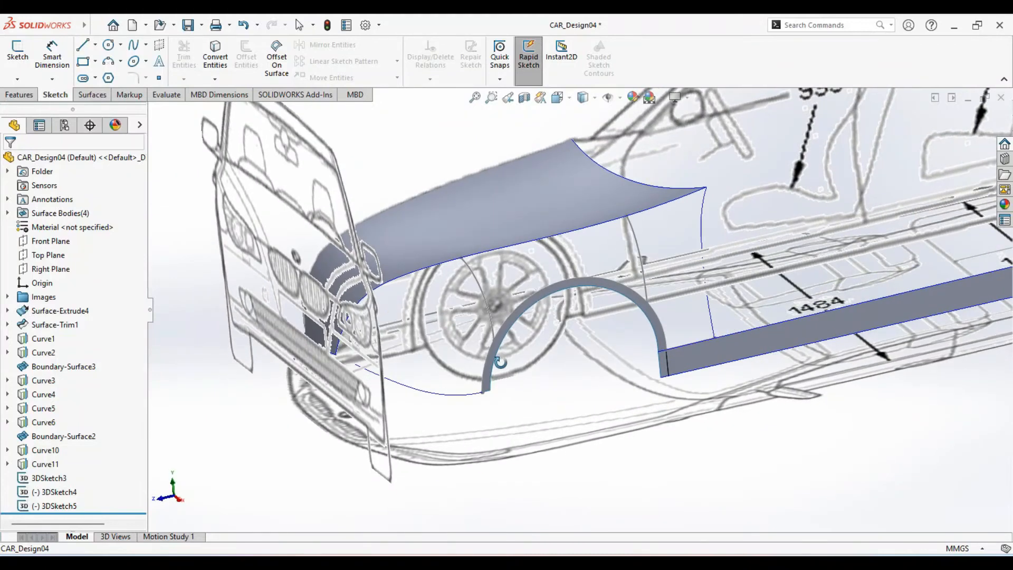
middle_click_drag(630, 464, 611, 443)
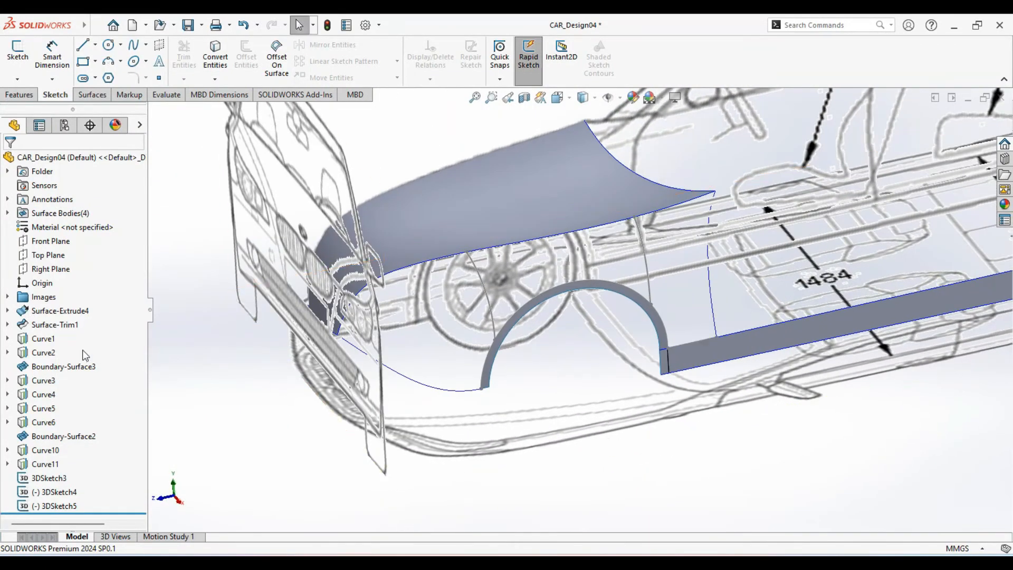
left_click(9, 297)
left_click(53, 322)
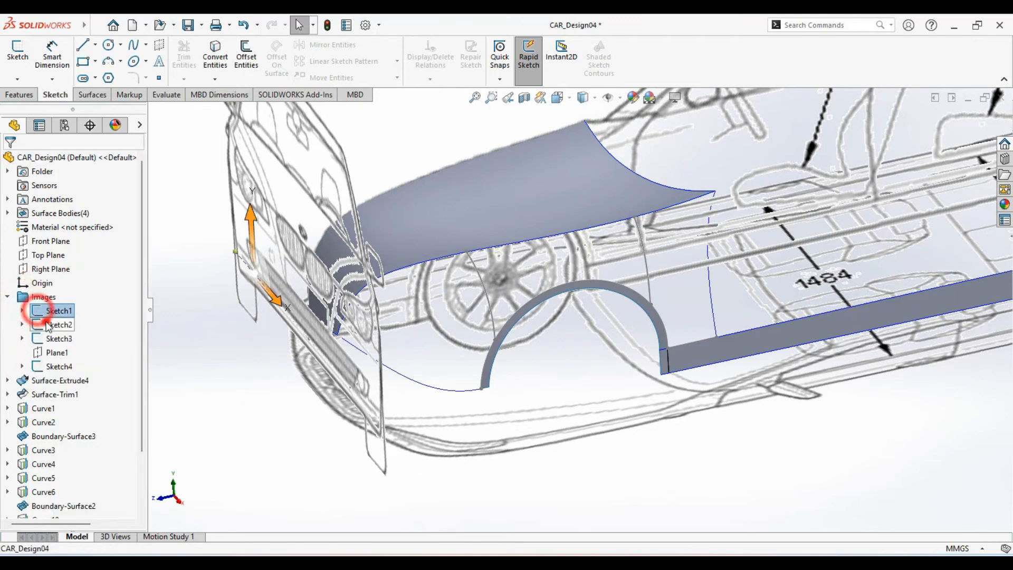
left_click(57, 302)
Examine how the fender's boundary curves and cross-section splines meet the hood edge, wheel arch and sill
mouse_move(380, 370)
middle_mouse_down()
mouse_move(465, 381)
mouse_move(443, 332)
mouse_move(454, 323)
middle_mouse_up()
scroll(472, 390, "down", 4)
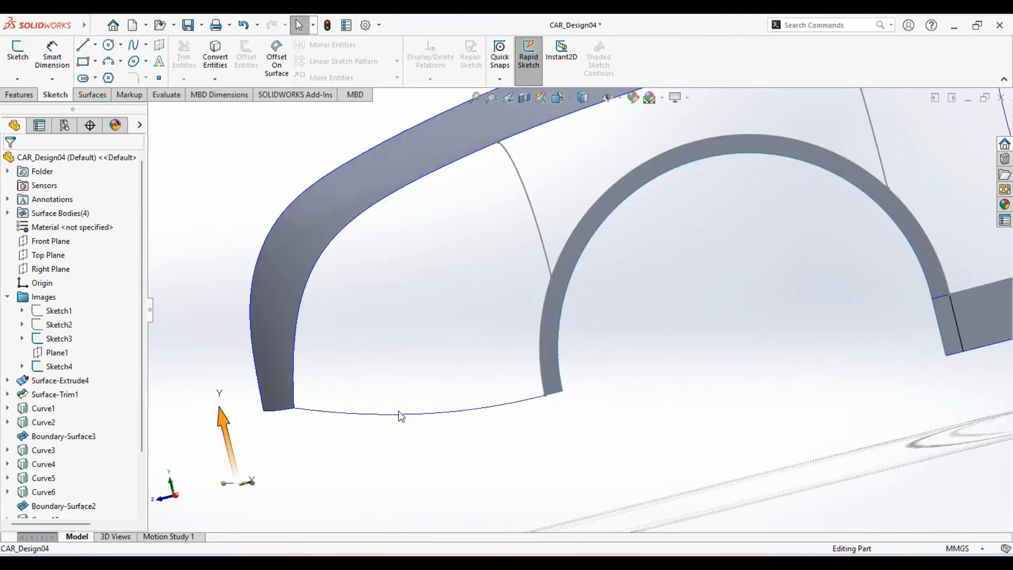
scroll(369, 424, "down", 3)
scroll(433, 432, "up", 6)
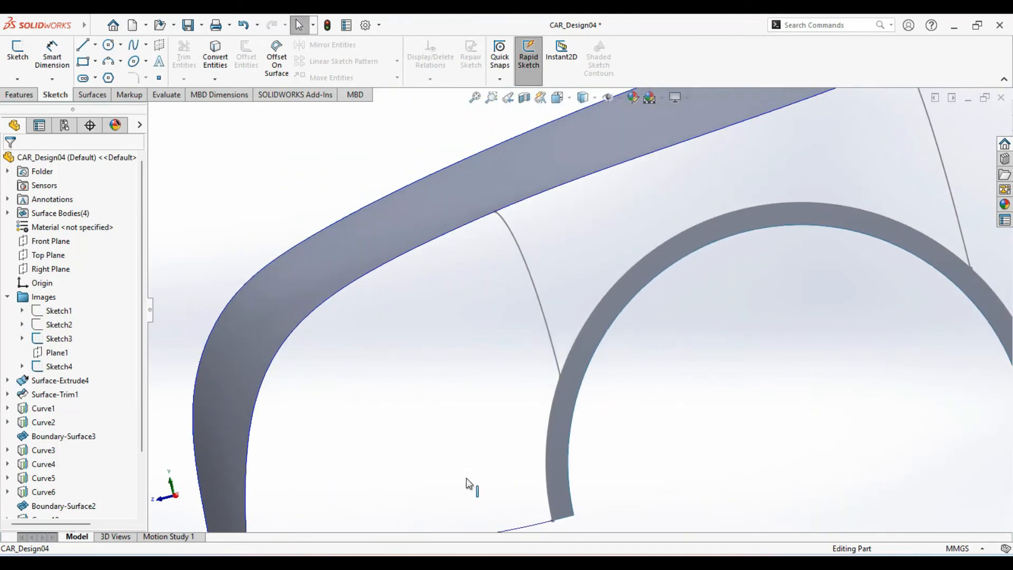
scroll(517, 416, "up", 2)
middle_click_drag(724, 385, 758, 395)
scroll(757, 397, "up", 4)
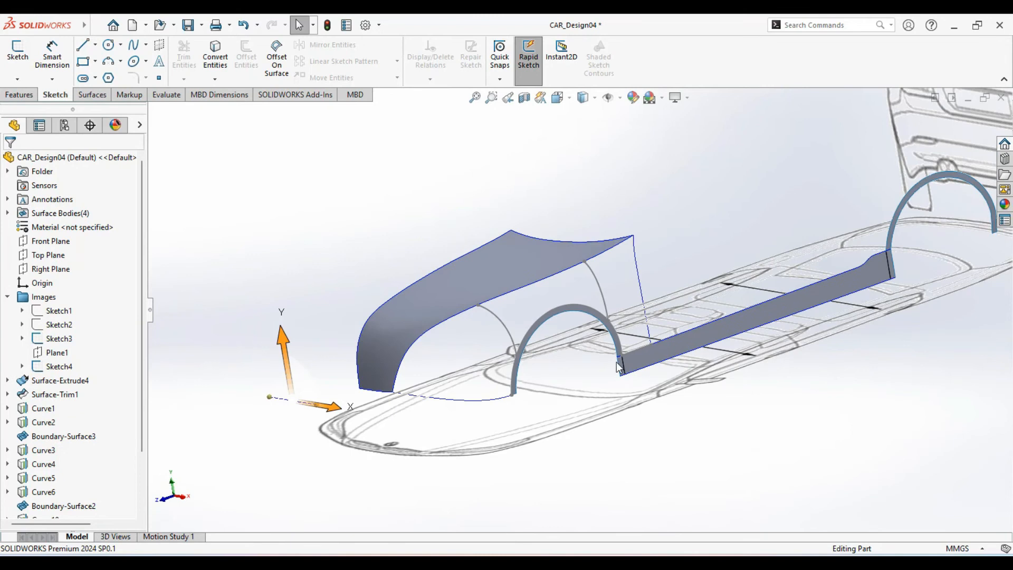
middle_click_drag(619, 366, 615, 355)
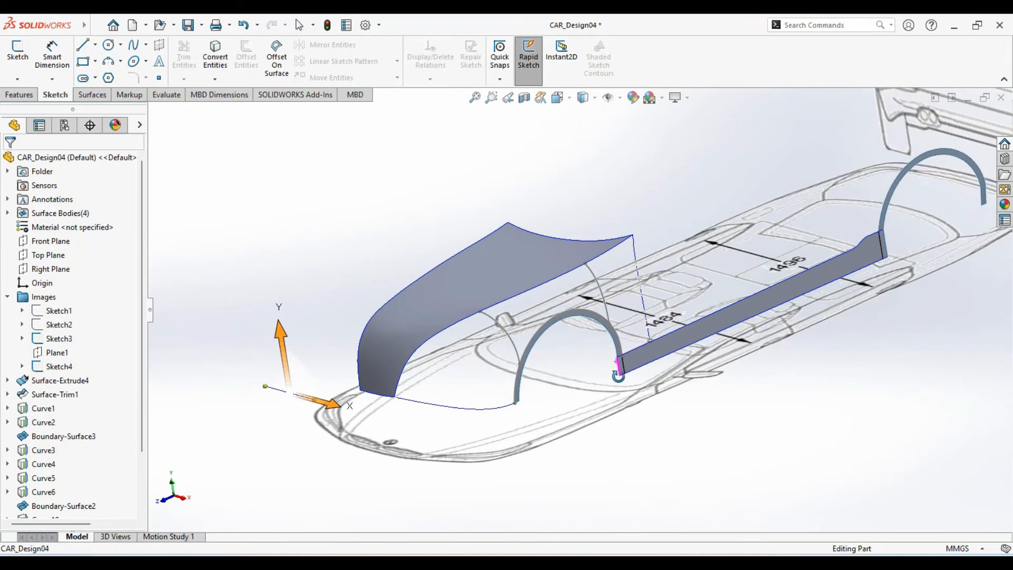
Start a Boundary Surface with the hood's side edge Curve3 and the wheel arch and sill curve 3DSketch3 as Direction 1
left_click(94, 95)
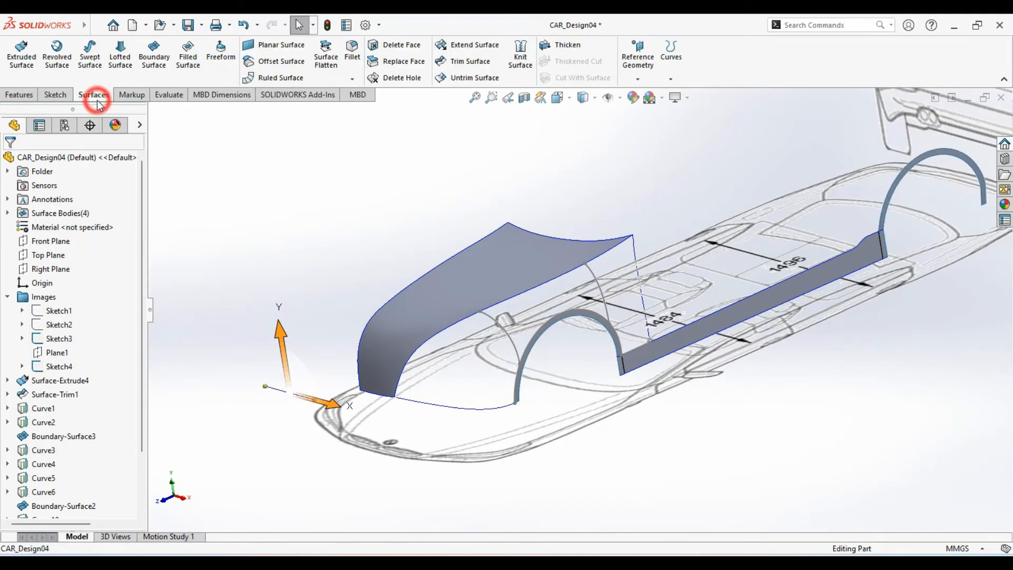
left_click(154, 59)
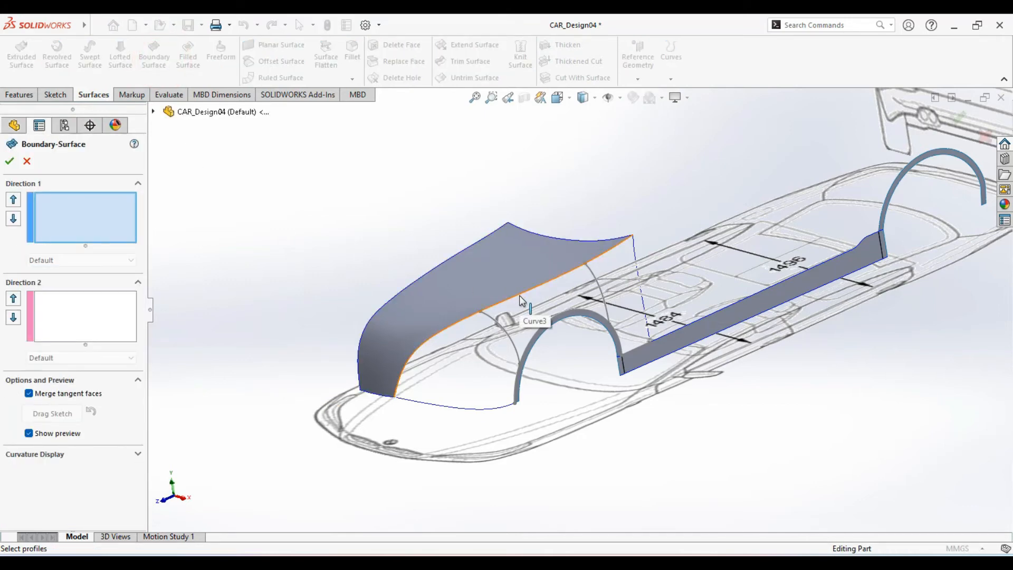
scroll(521, 300, "down", 3)
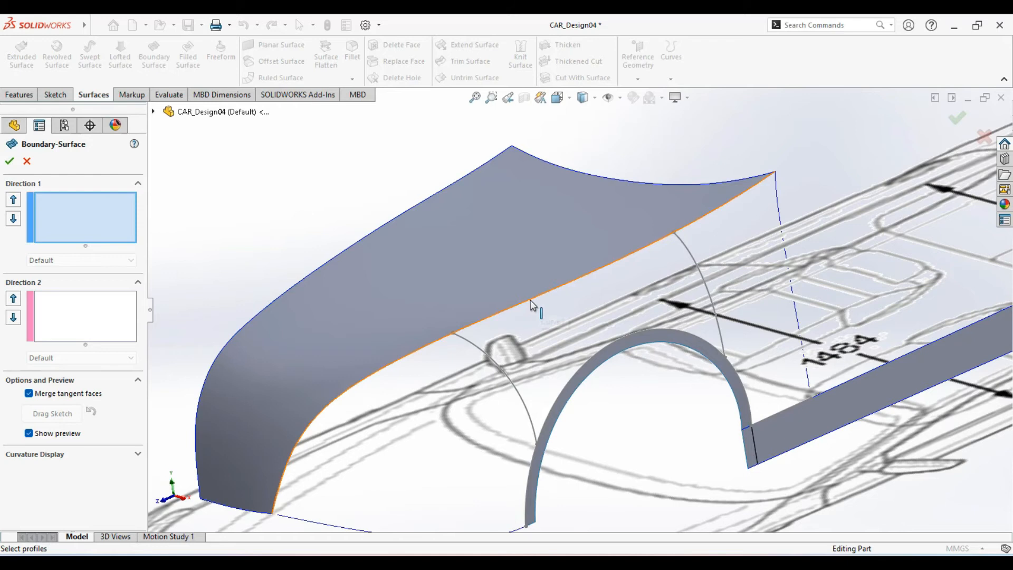
left_click(529, 306)
middle_click_drag(615, 377, 584, 318, "ctrl")
left_click(585, 310)
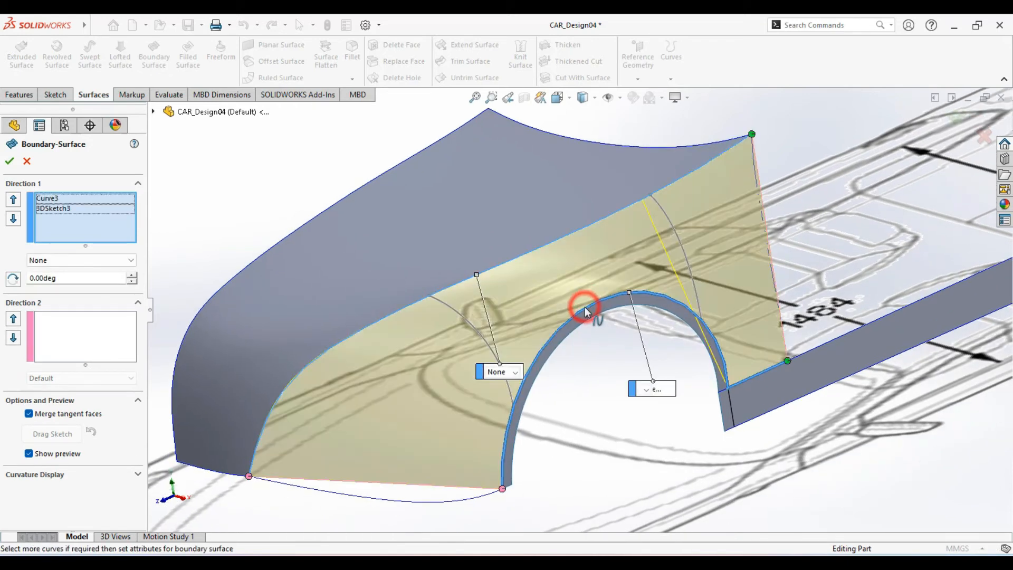
middle_click_drag(625, 324, 579, 333)
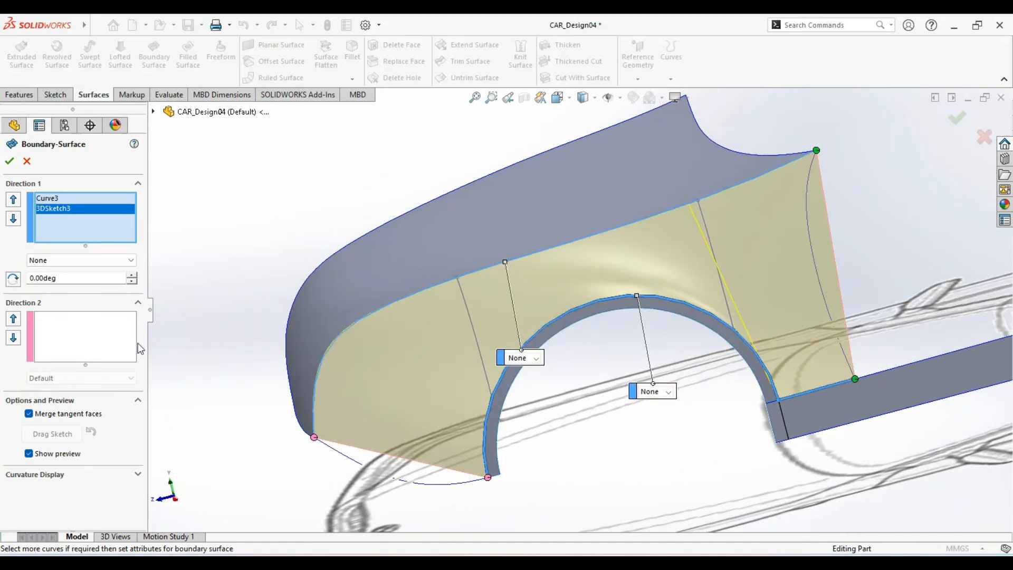
Add the front lower curve Curve11 and the rear fender curve Curve10 as the boundary surface's Direction 2 curves
left_click(81, 342)
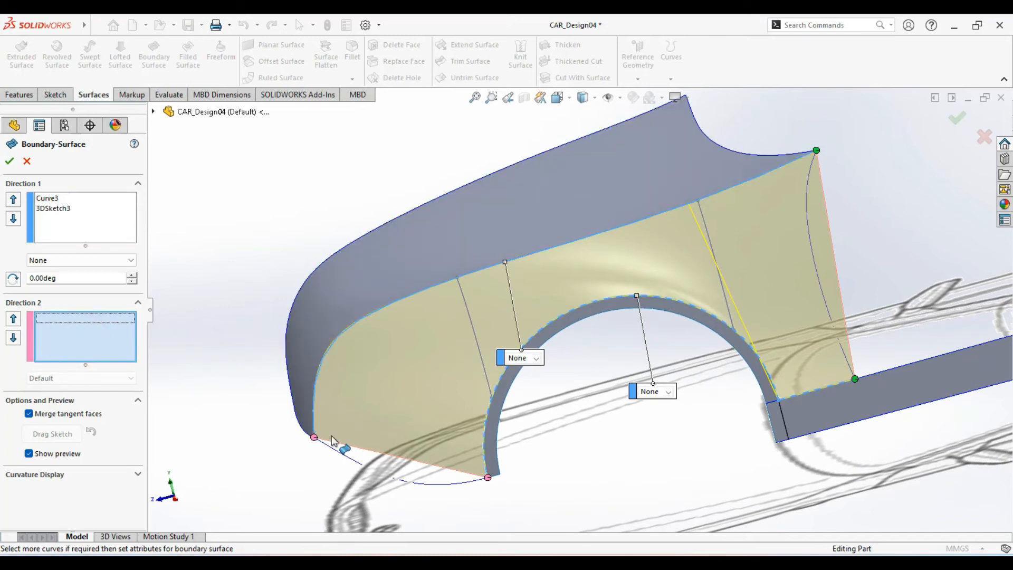
left_click(338, 454)
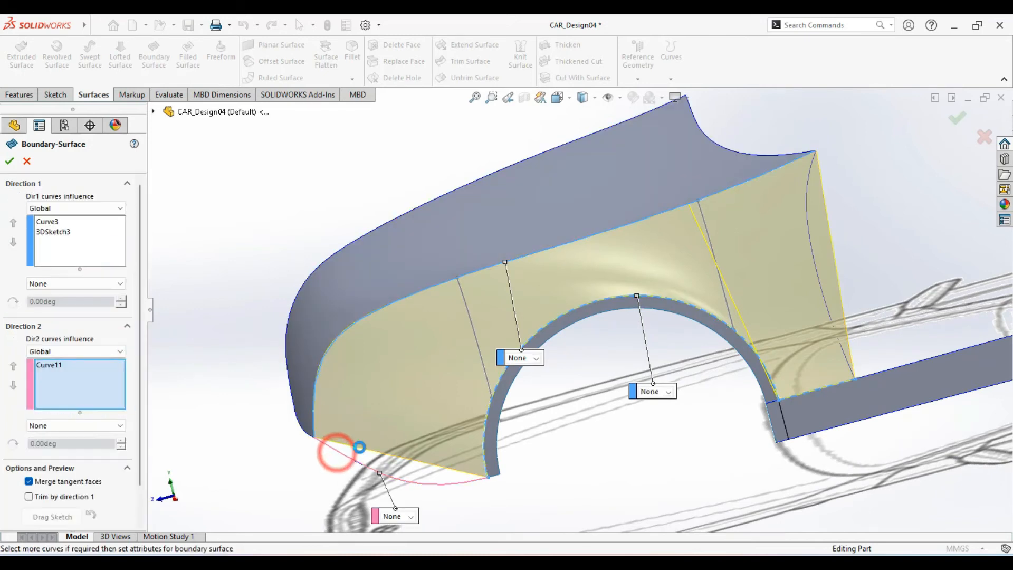
left_click(827, 304)
left_click(825, 300)
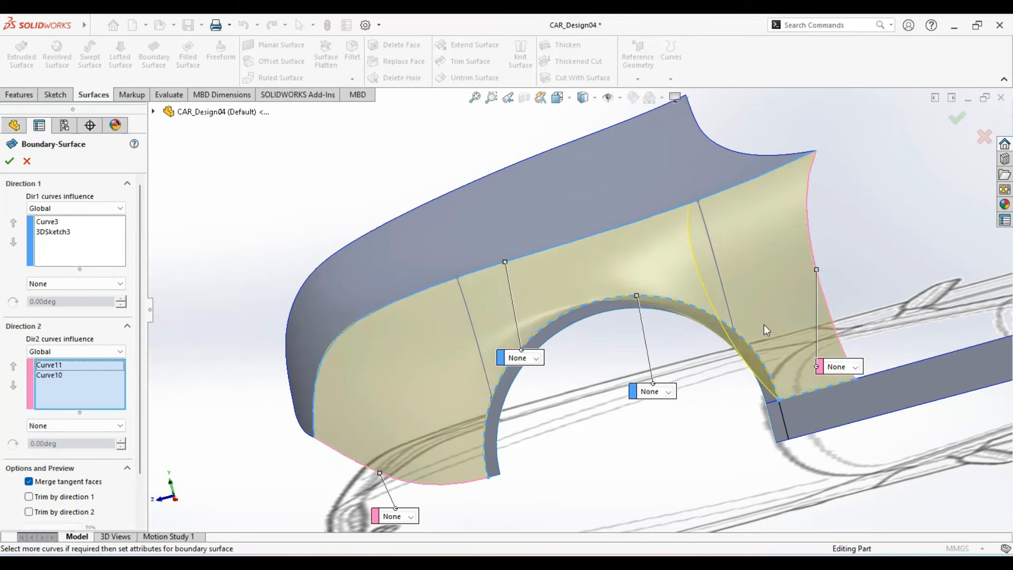
Add the cross-section splines 3DSketch4 and 3DSketch5 to the boundary surface's Direction 2 curves and create the fender surface
middle_click_drag(712, 340, 687, 341)
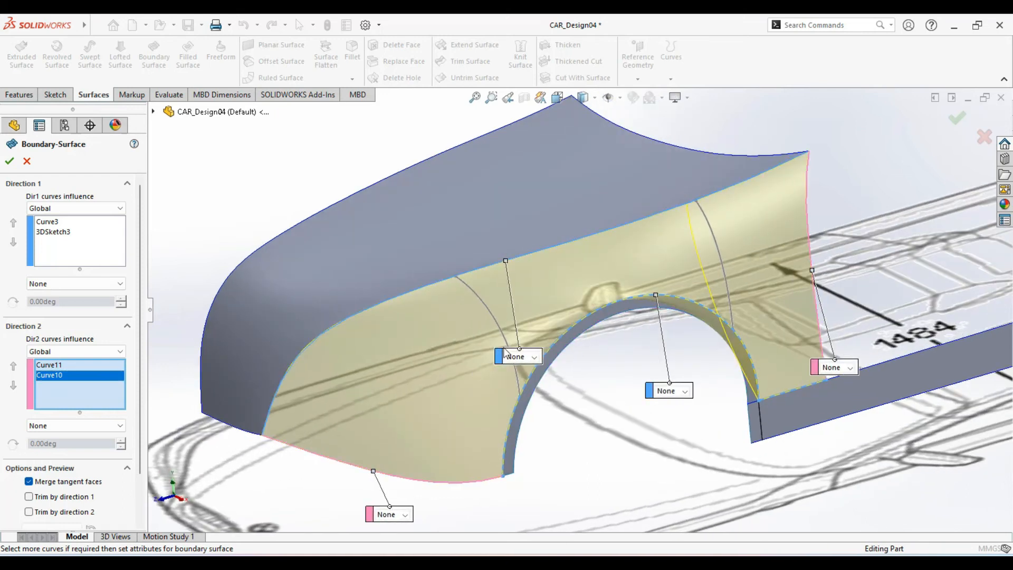
left_click(723, 261)
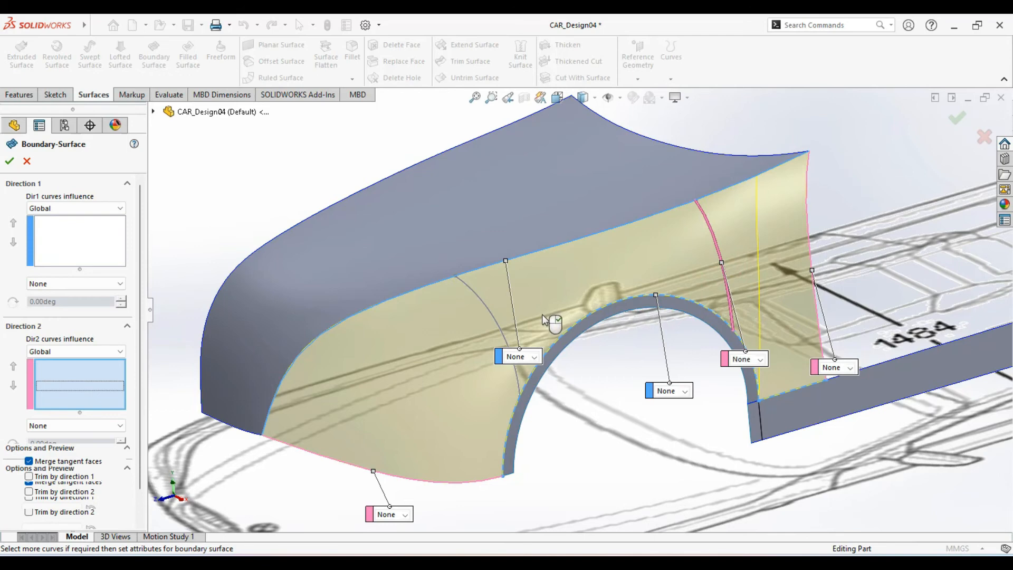
scroll(543, 316, "down", 4)
left_click(480, 347)
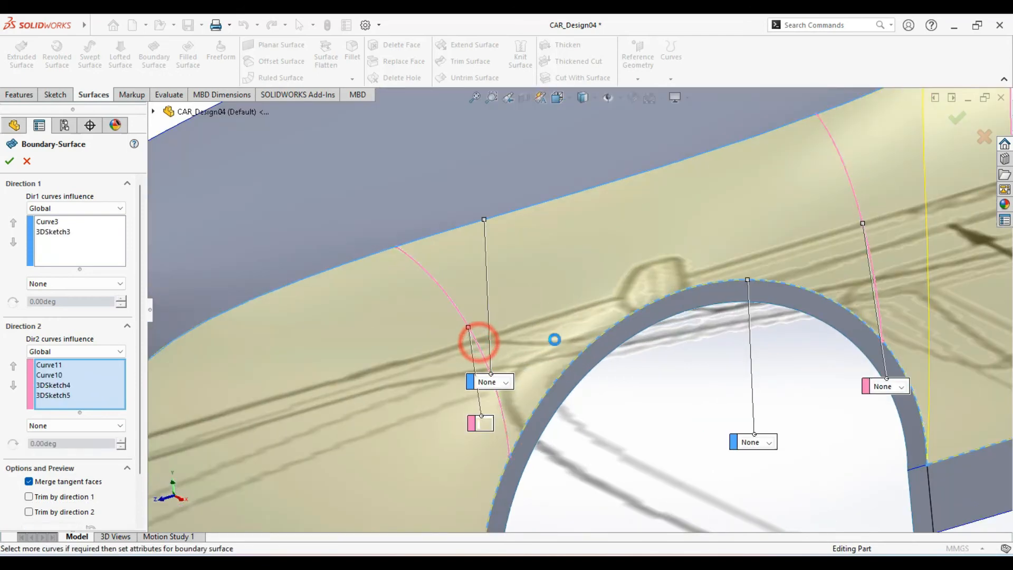
scroll(556, 340, "up", 5)
middle_click_drag(651, 338, 652, 293)
scroll(657, 323, "up", 2)
mouse_move(645, 330)
middle_mouse_down()
mouse_move(619, 317)
mouse_move(639, 343)
middle_mouse_up()
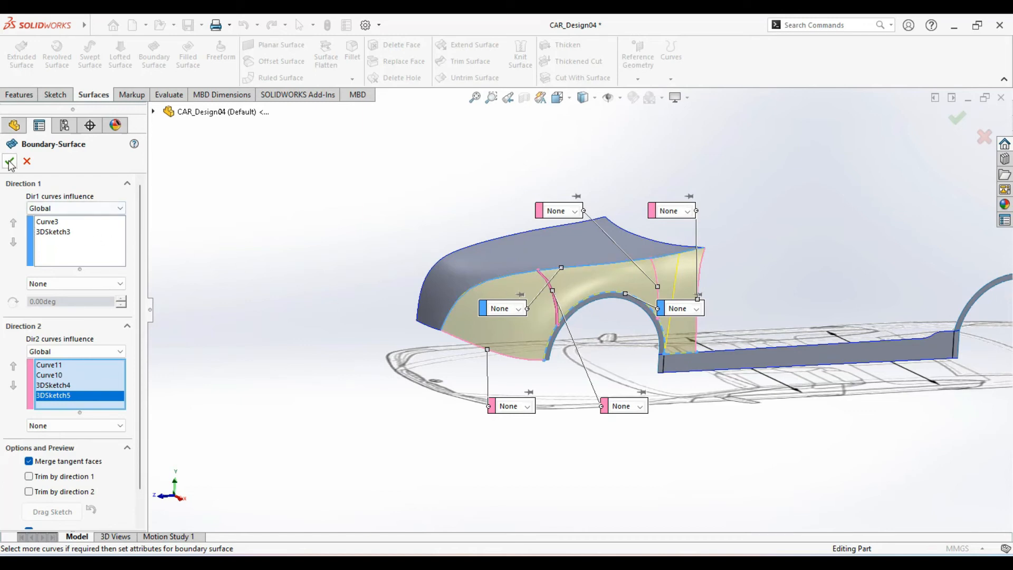
left_click(261, 285)
Examine the finished fender surface around the wheel arch and along its joint with the hood from several angles
scroll(531, 371, "down", 5)
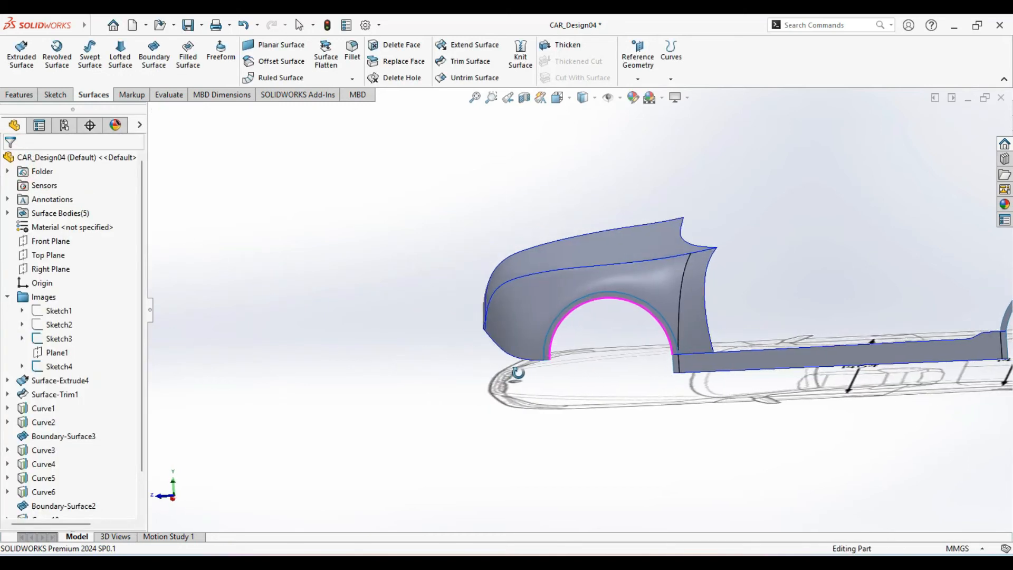
left_click(625, 298)
mouse_move(626, 299)
middle_mouse_down()
mouse_move(559, 355)
mouse_move(622, 301)
mouse_move(718, 310)
mouse_move(684, 298)
mouse_move(712, 309)
middle_mouse_up()
scroll(684, 298, "up", 5)
key("Escape")
middle_click_drag(684, 363, 691, 385)
key("Escape")
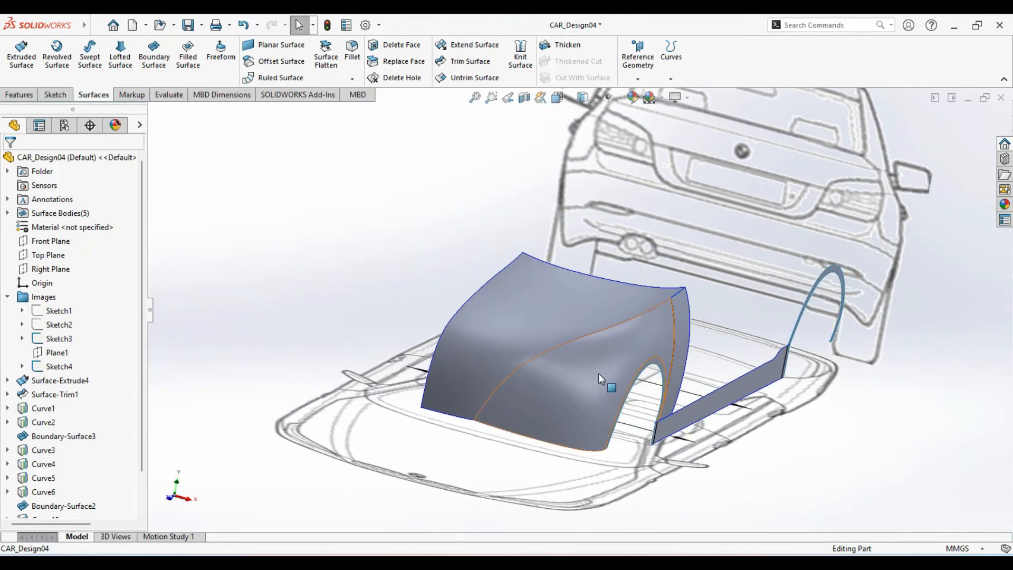
Show the front and side blueprint sketches, Sketch1 and Sketch2, in isometric view and collapse the Images folder
left_click(73, 313)
left_click(70, 325, "ctrl")
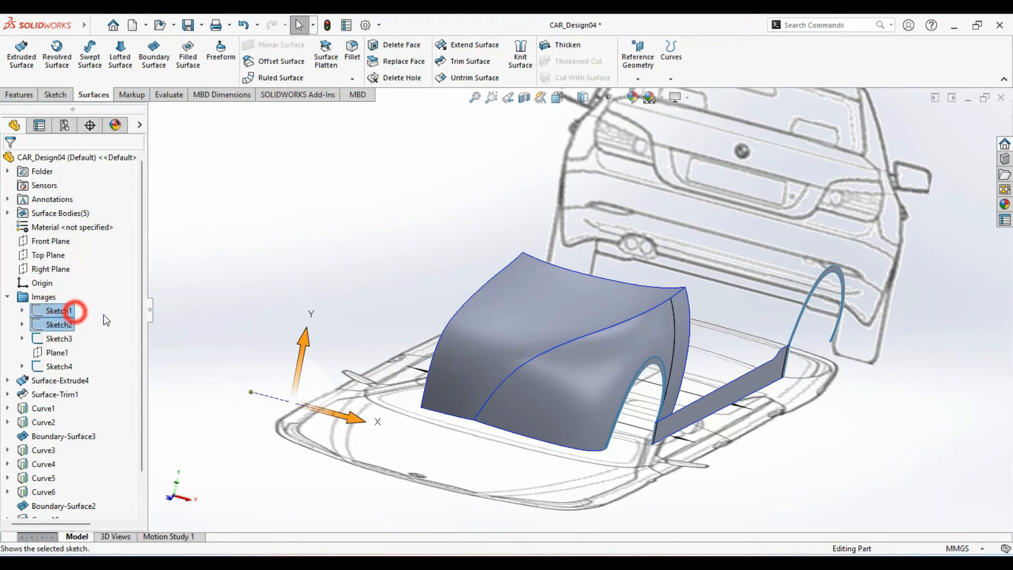
left_click(198, 276)
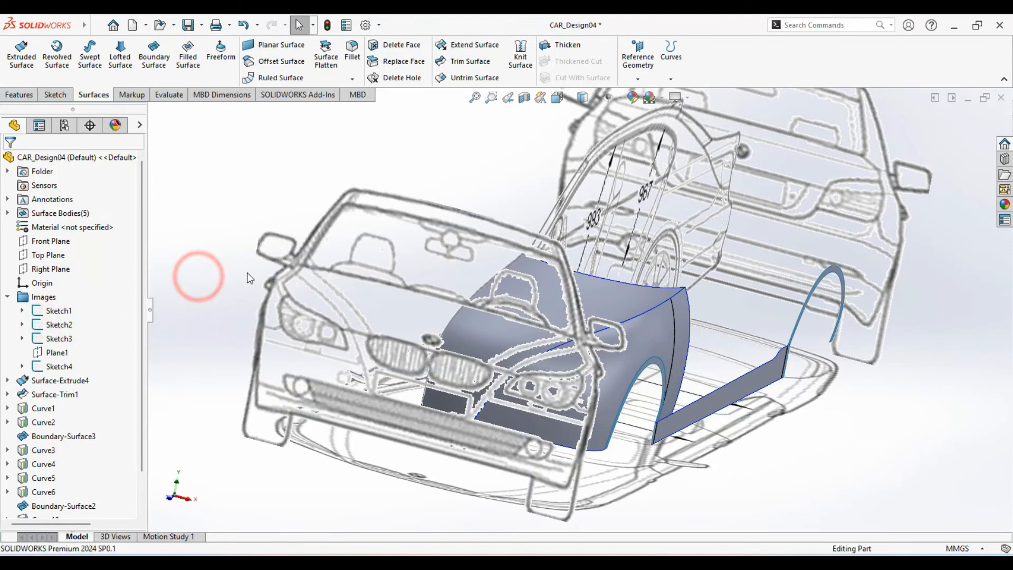
mouse_move(500, 350)
middle_mouse_down()
mouse_move(489, 366)
mouse_move(504, 356)
middle_mouse_up()
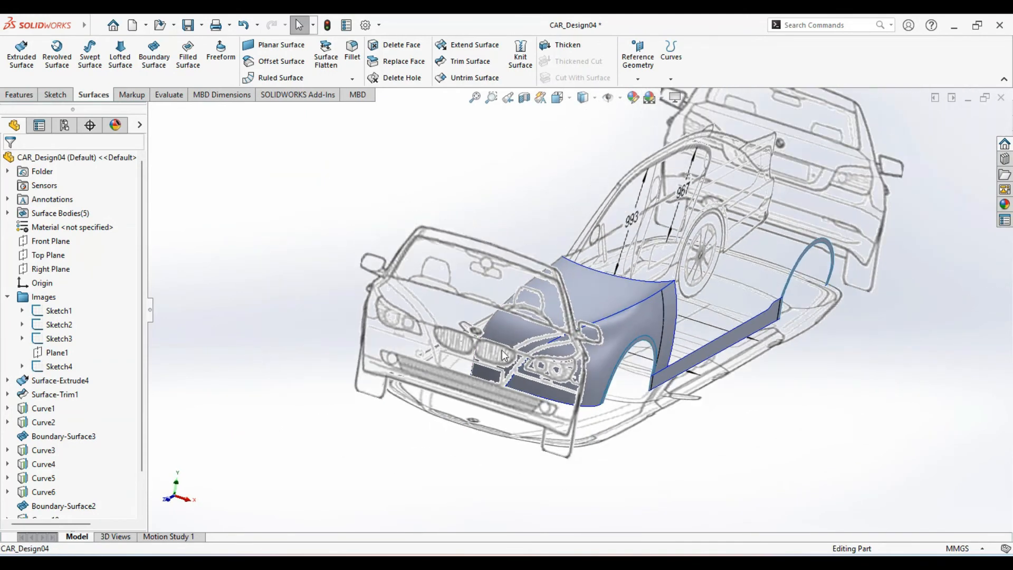
left_click(558, 98)
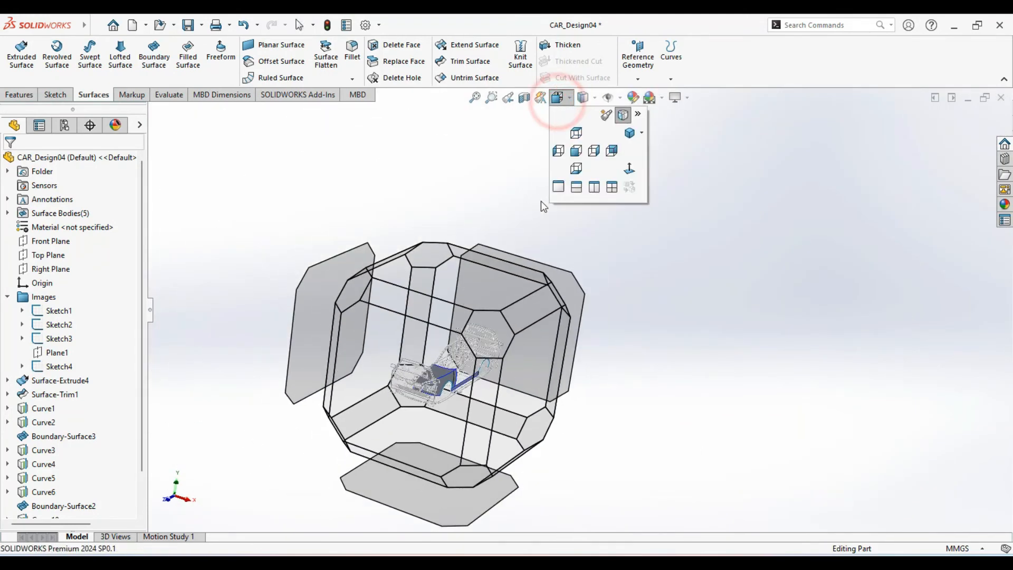
left_click(629, 134)
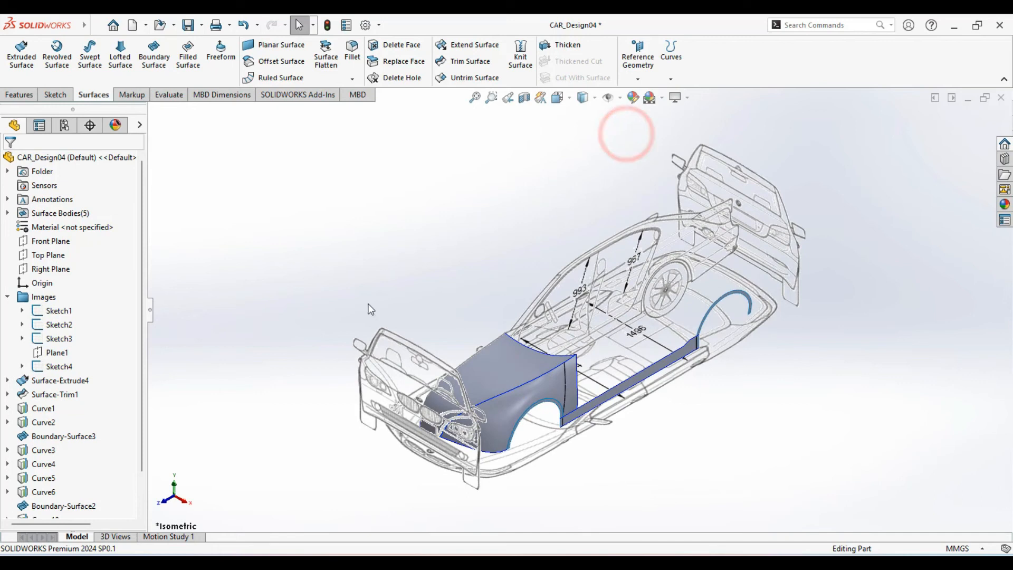
left_click(306, 310)
left_click(7, 297)
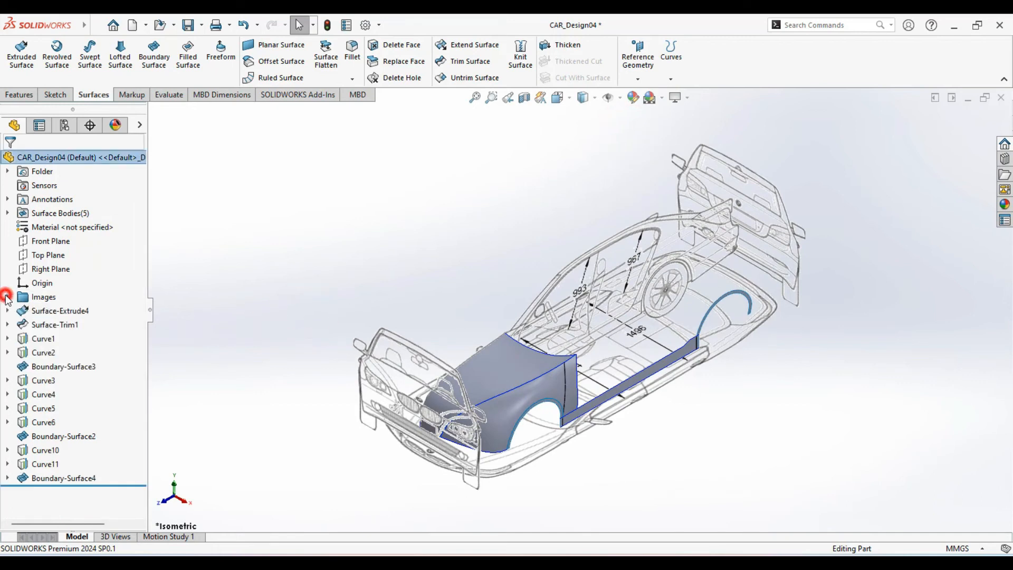
left_click(196, 318)
Start a sketch on the Front Plane and trace the headlight's inner and upper edge with a spline up to its outer tip
left_click(41, 243)
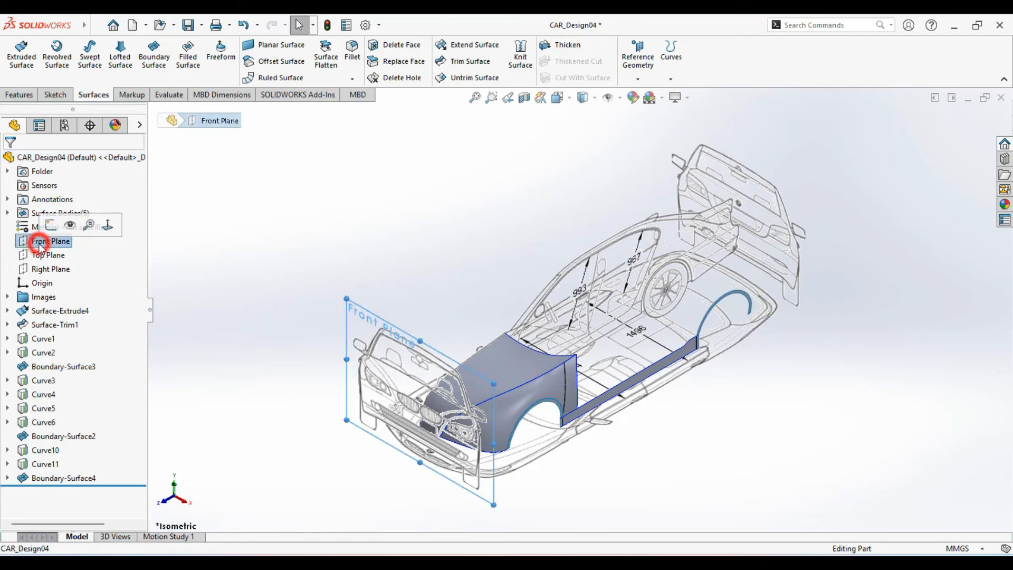
left_click(49, 224)
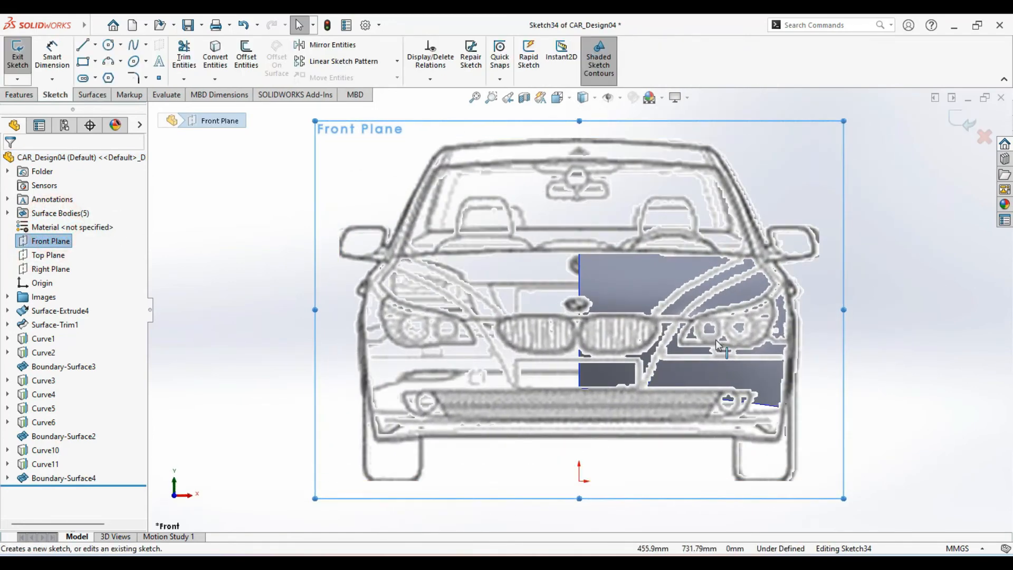
scroll(778, 338, "down", 5)
middle_click_drag(701, 316, 653, 319, "ctrl")
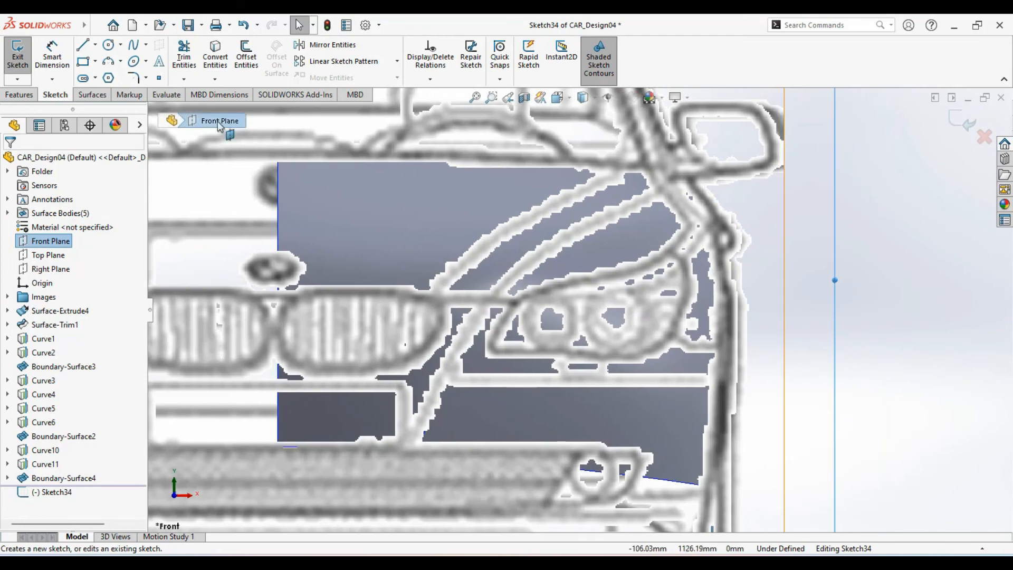
left_click(136, 48)
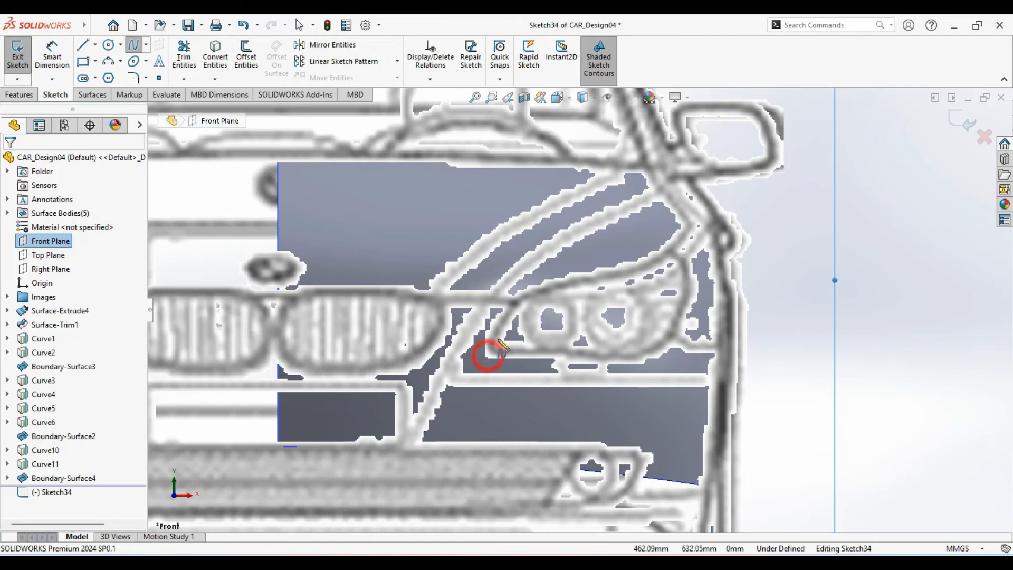
left_click(487, 354)
left_click(506, 316)
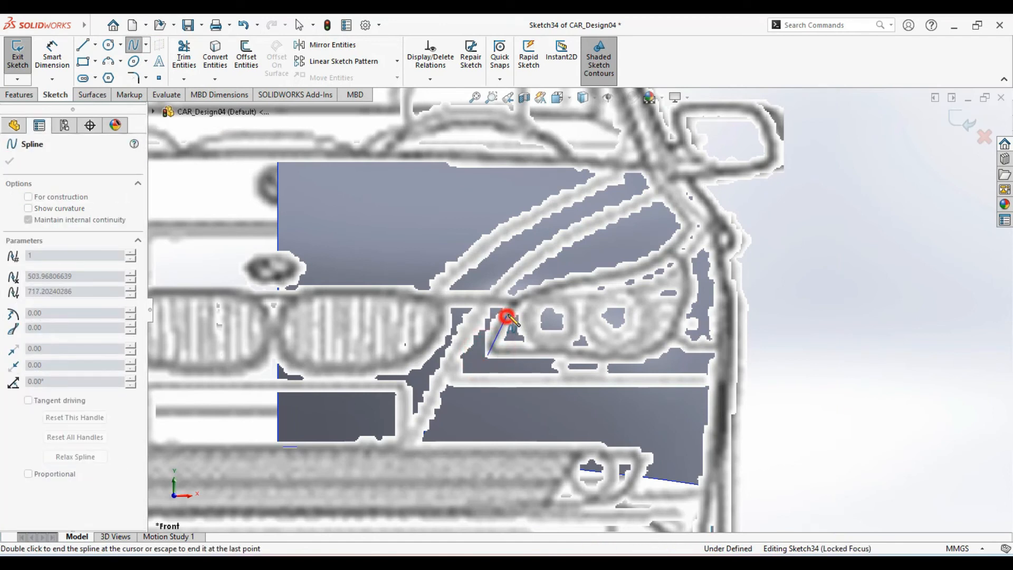
left_click(536, 298)
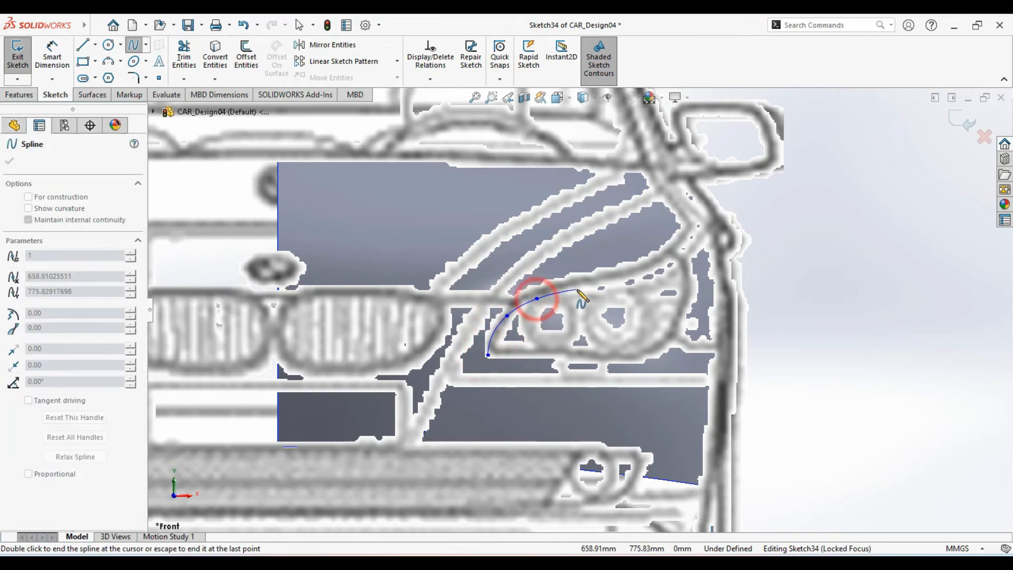
left_click(627, 279)
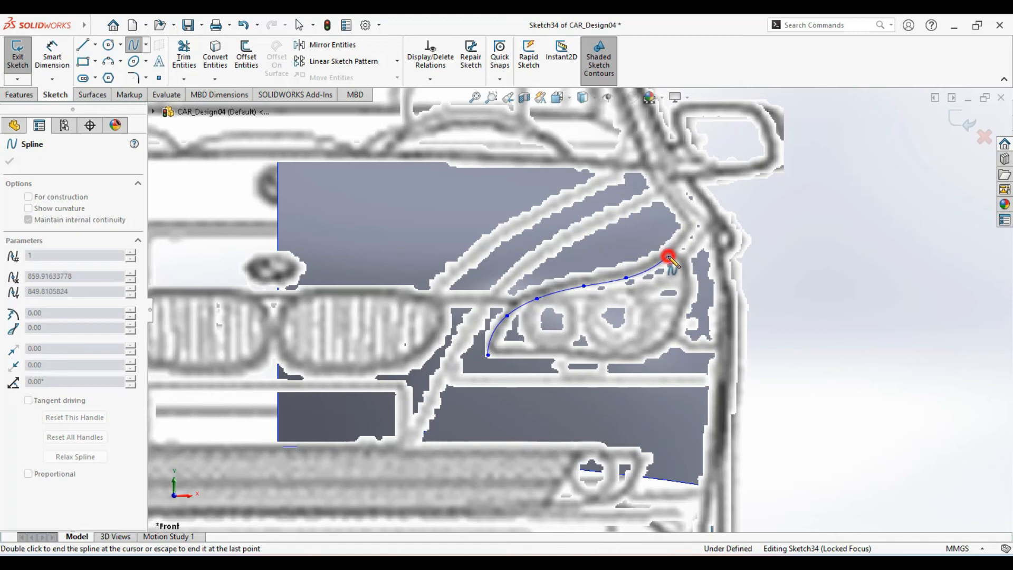
right_click(713, 274)
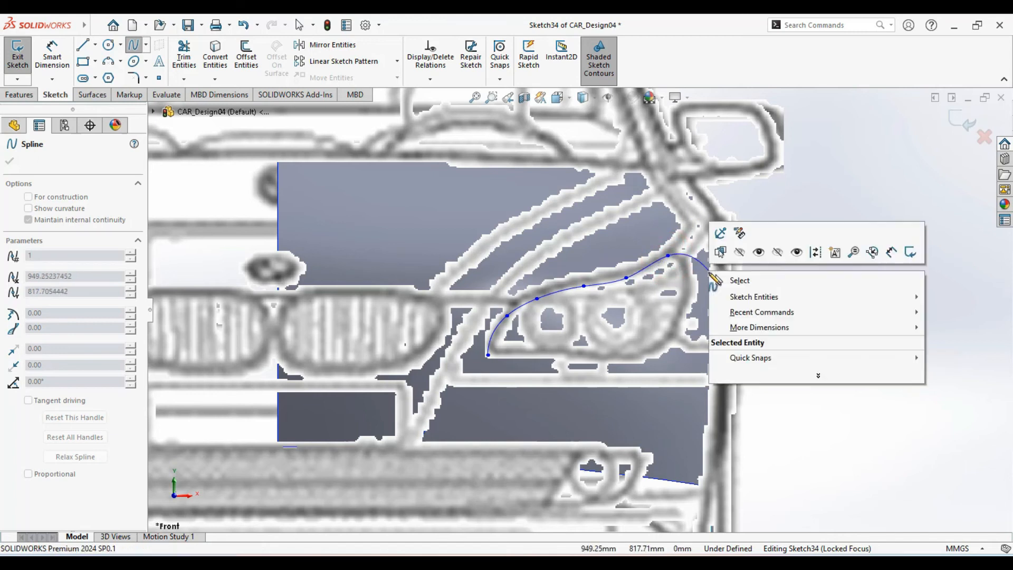
left_click(749, 282)
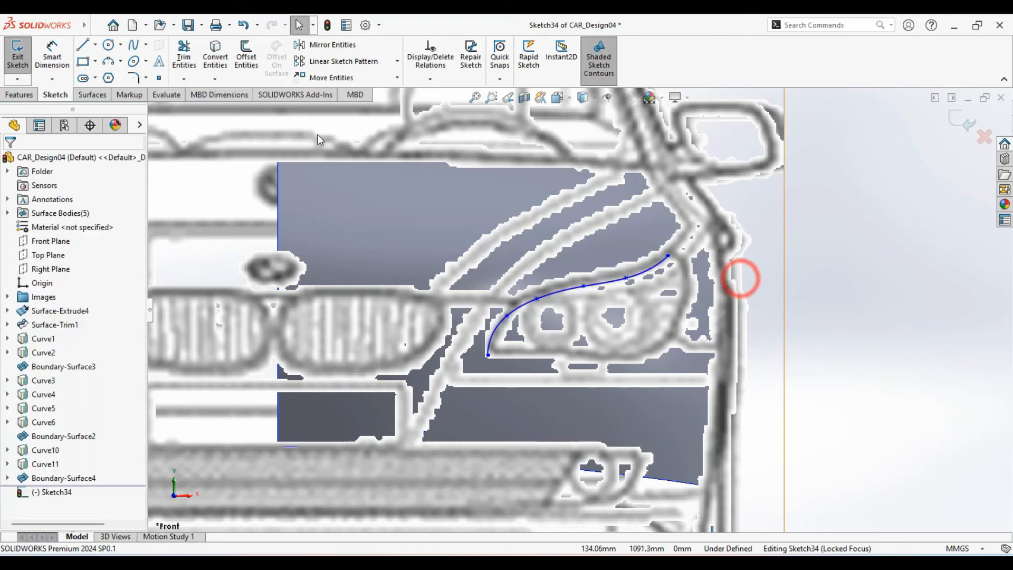
Trace the headlight's outer edge with a second spline from the upper tip down to the lower edge
left_click(135, 46)
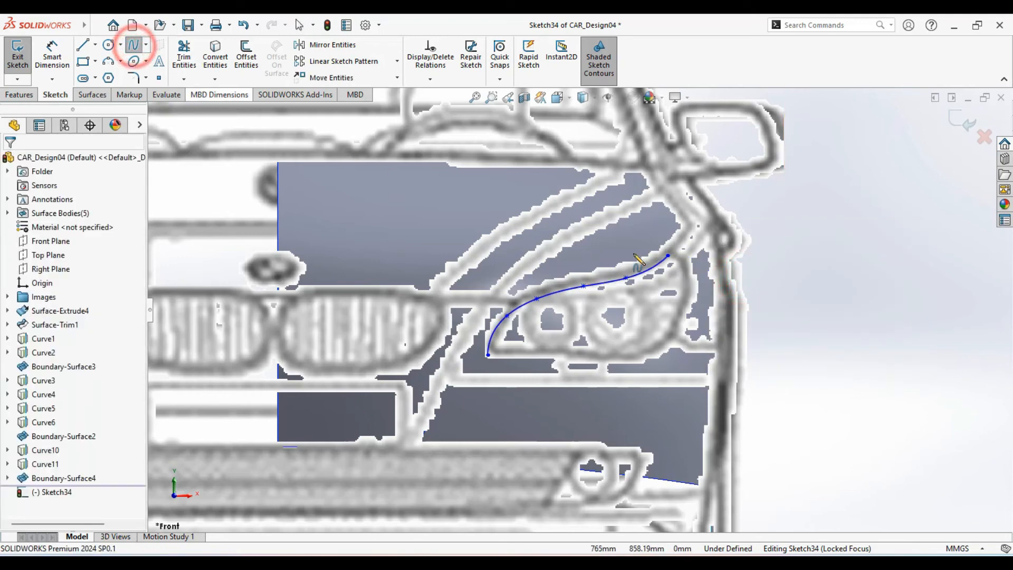
left_click(668, 256)
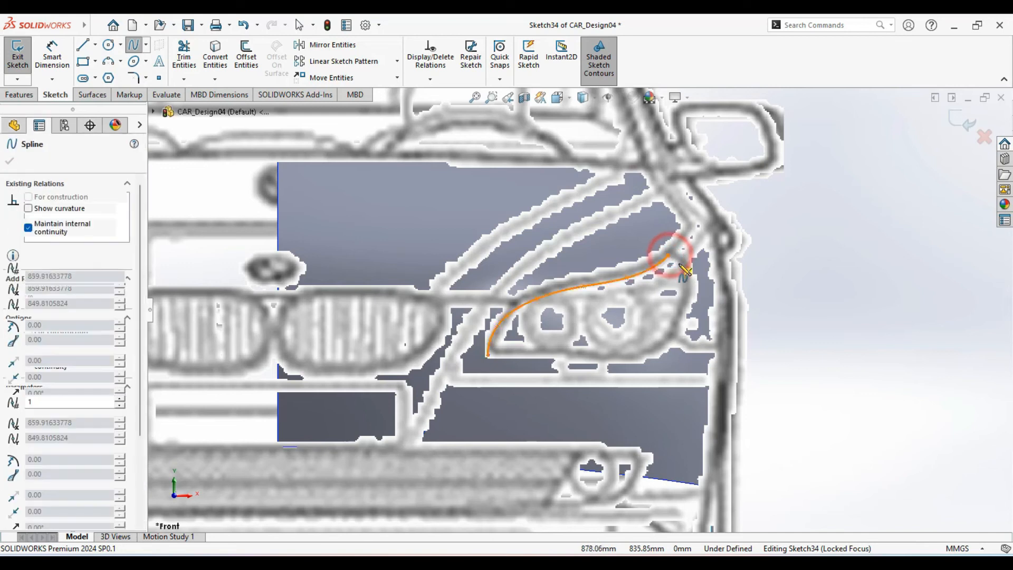
left_click(681, 270)
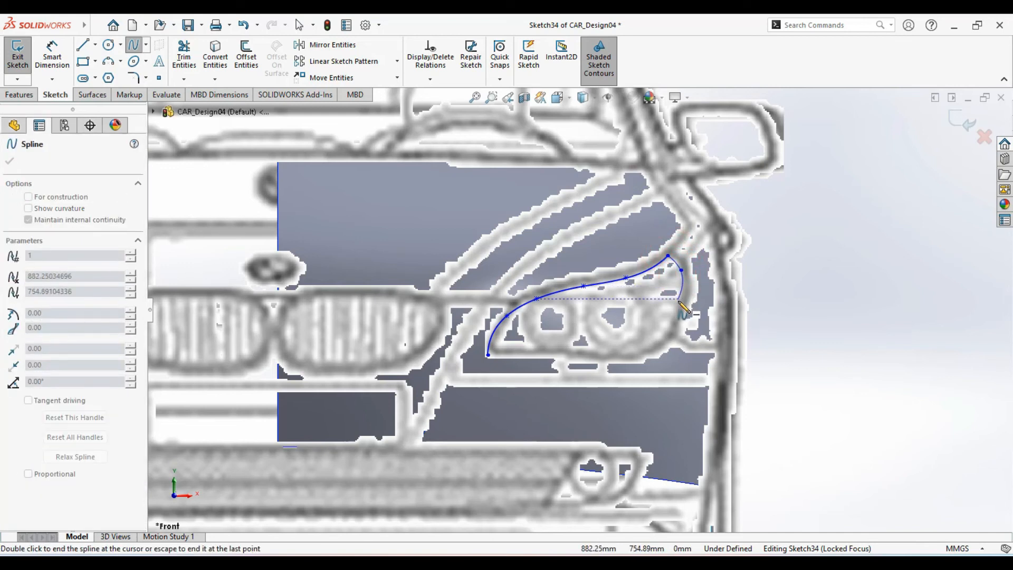
left_click(679, 309)
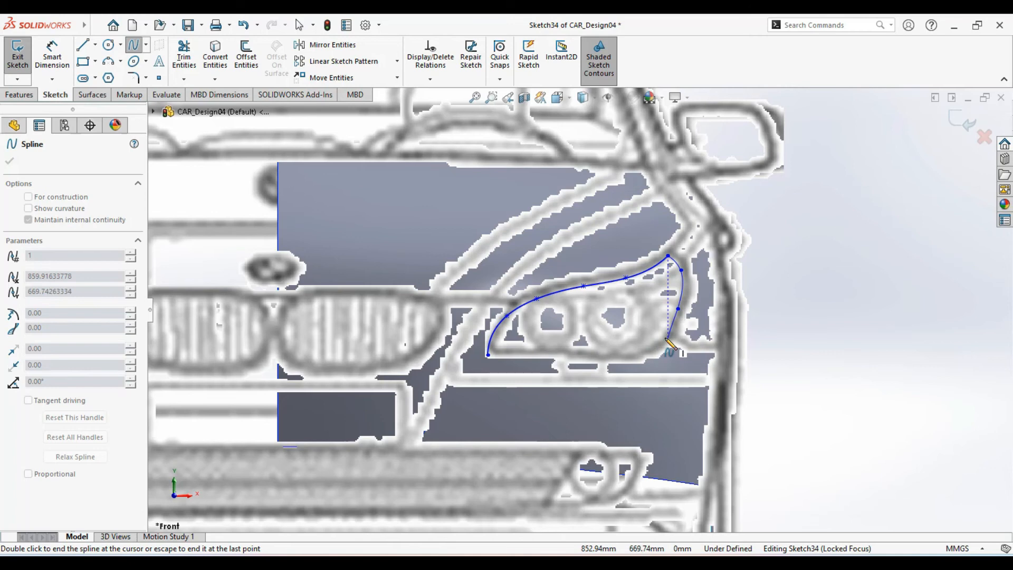
scroll(669, 343, "down", 3)
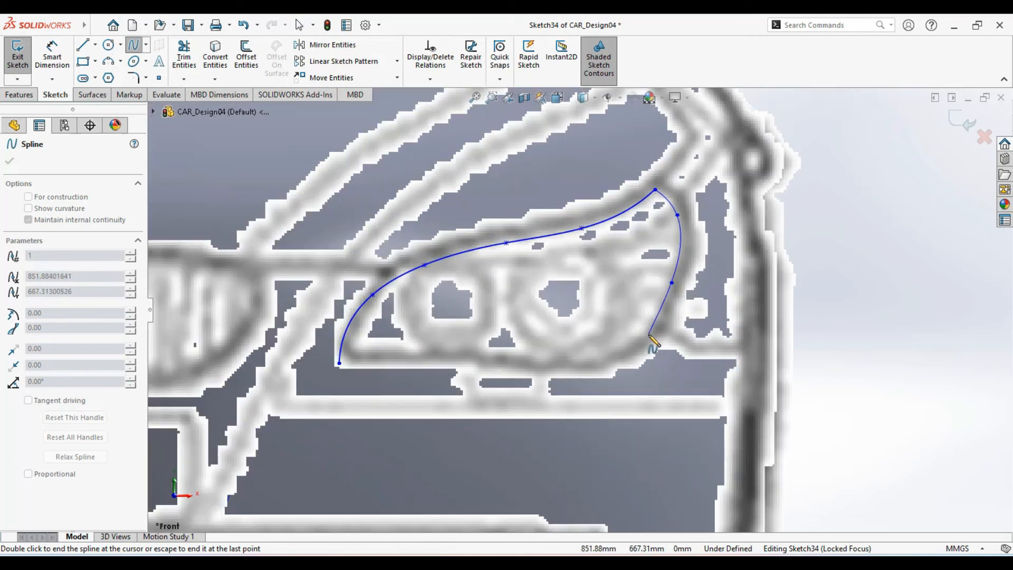
left_click(646, 334)
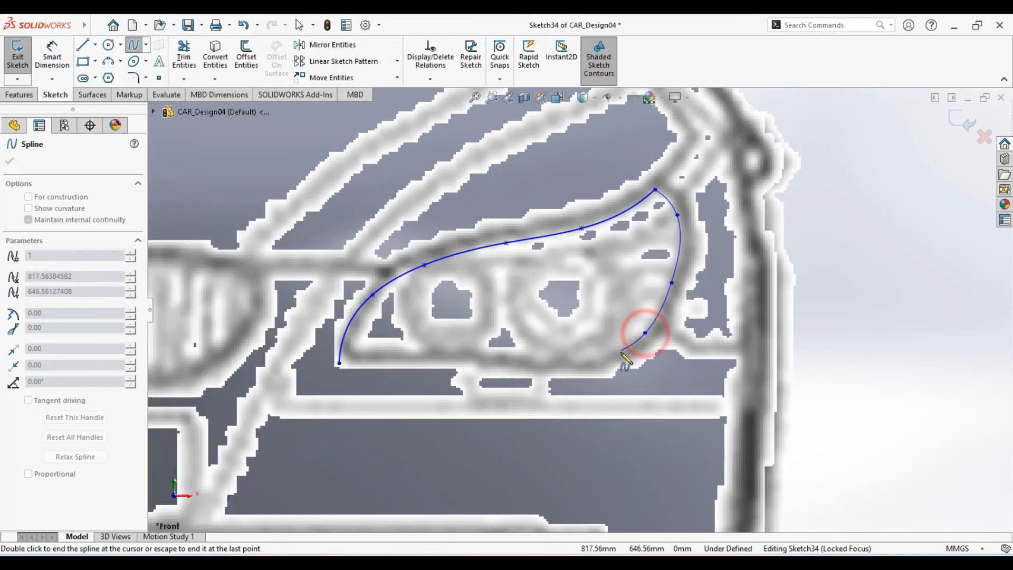
left_click(607, 361)
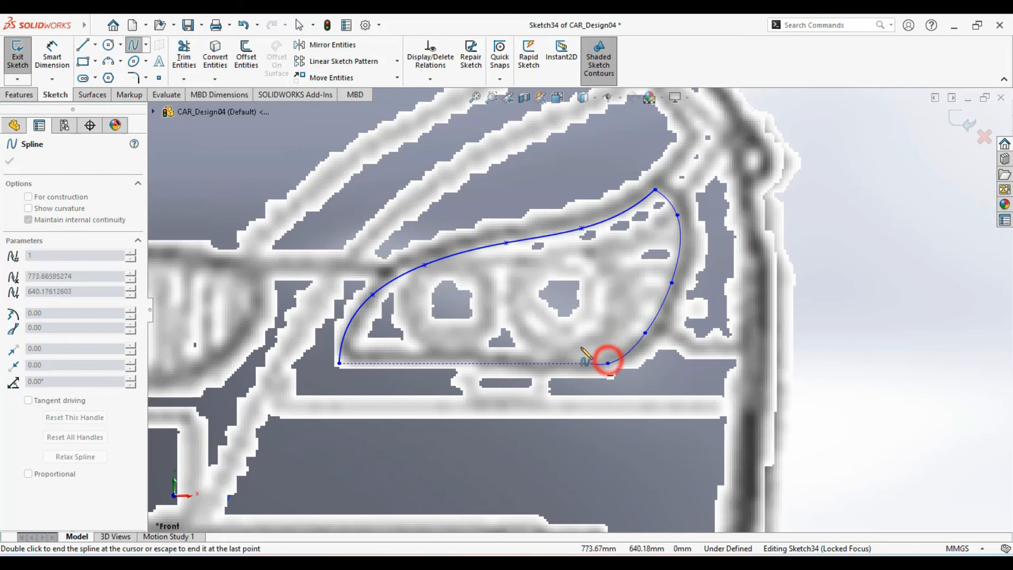
right_click(568, 364)
left_click(589, 367)
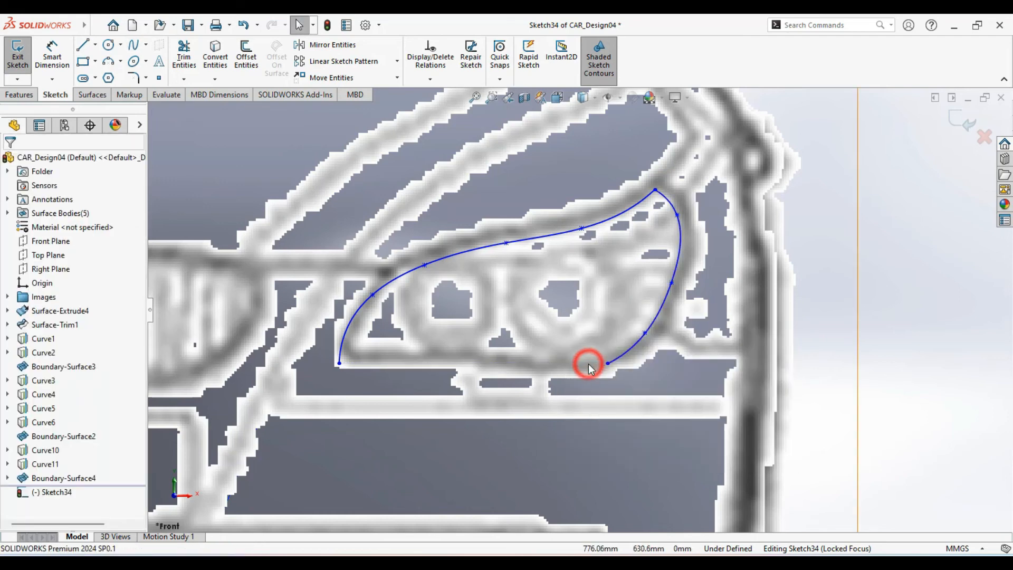
Close the headlight outline with a horizontal line about 339 mm long between the splines' lower ends and exit the sketch
scroll(576, 310, "up", 2)
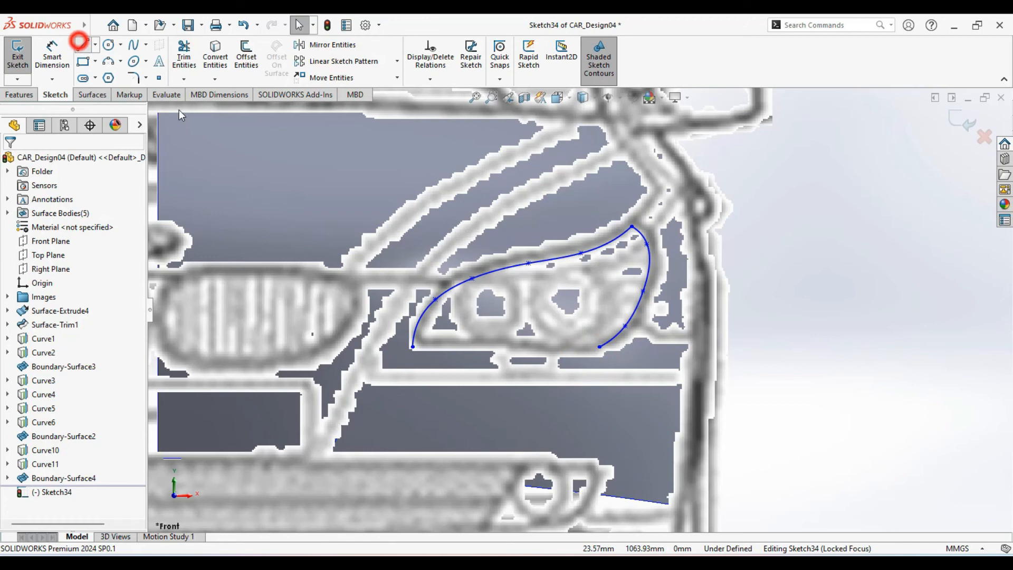
left_click(79, 42)
left_click(412, 347)
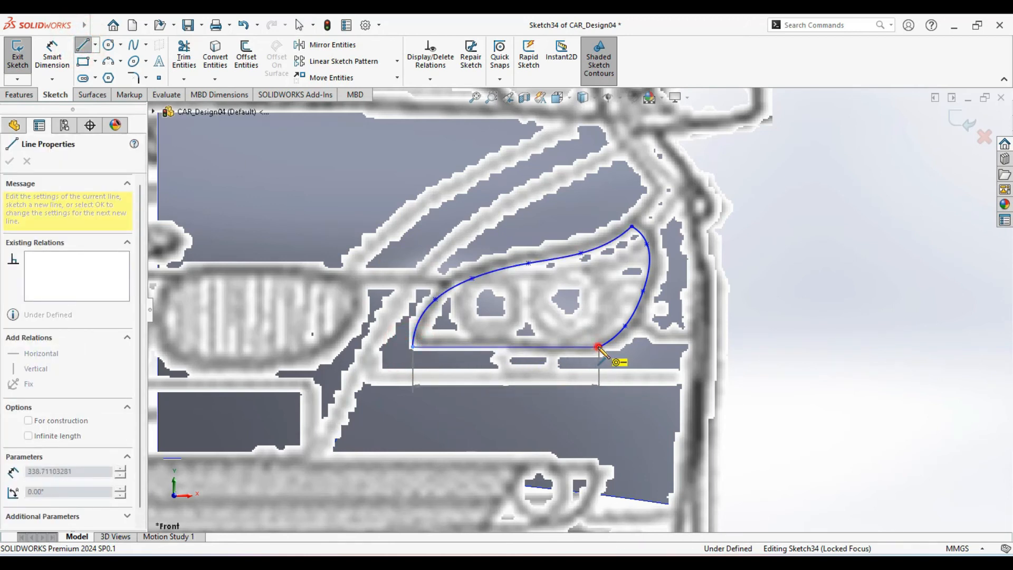
left_click(598, 347)
right_click(731, 354)
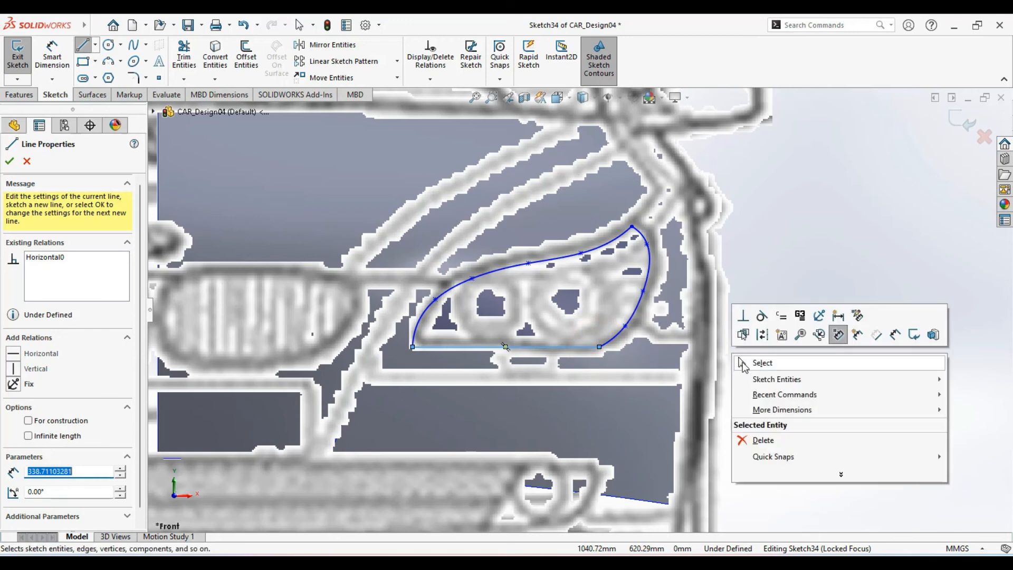
left_click(742, 362)
scroll(742, 362, "up", 5)
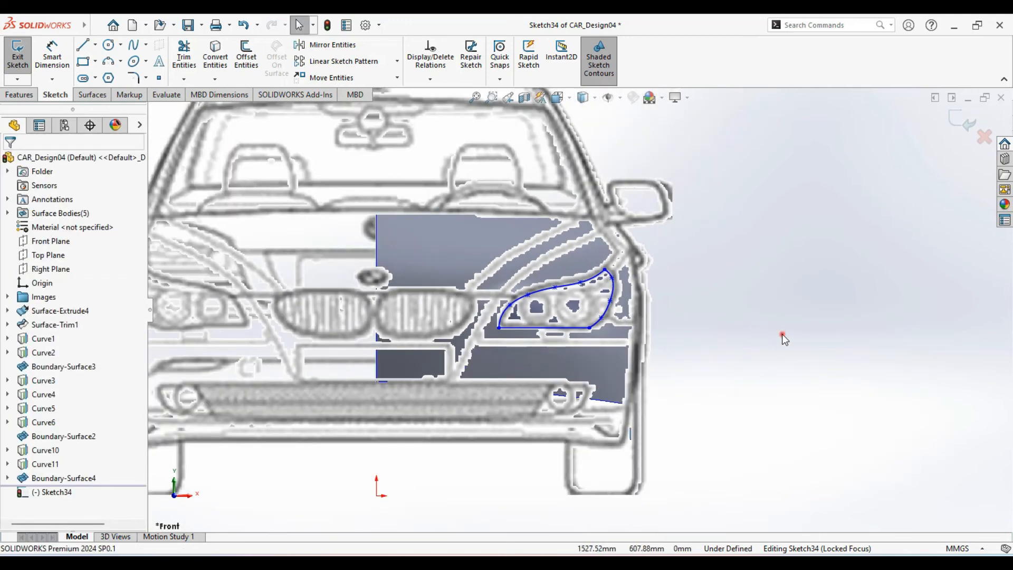
scroll(782, 333, "up", 3)
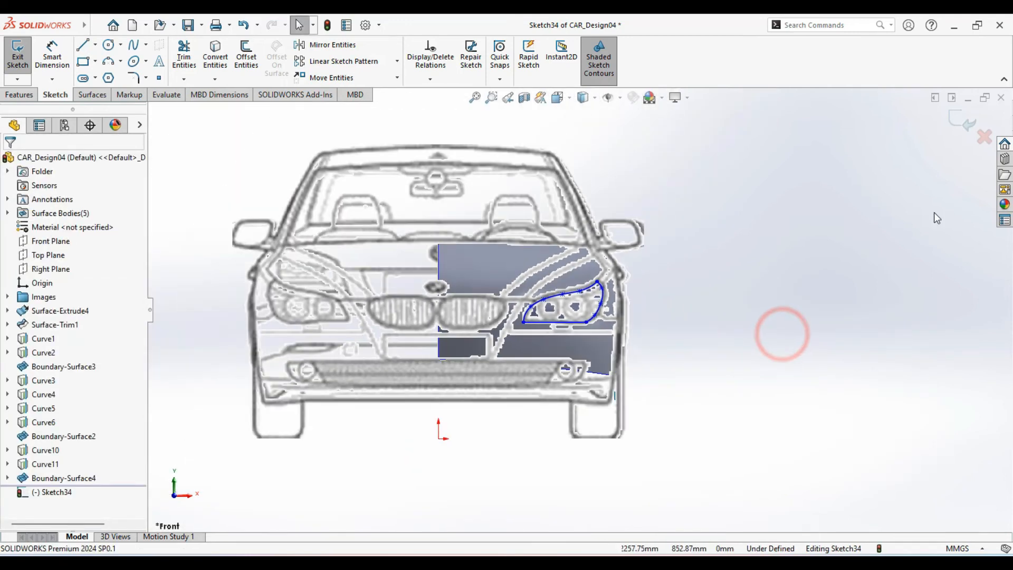
left_click(968, 128)
key("ctrl+7")
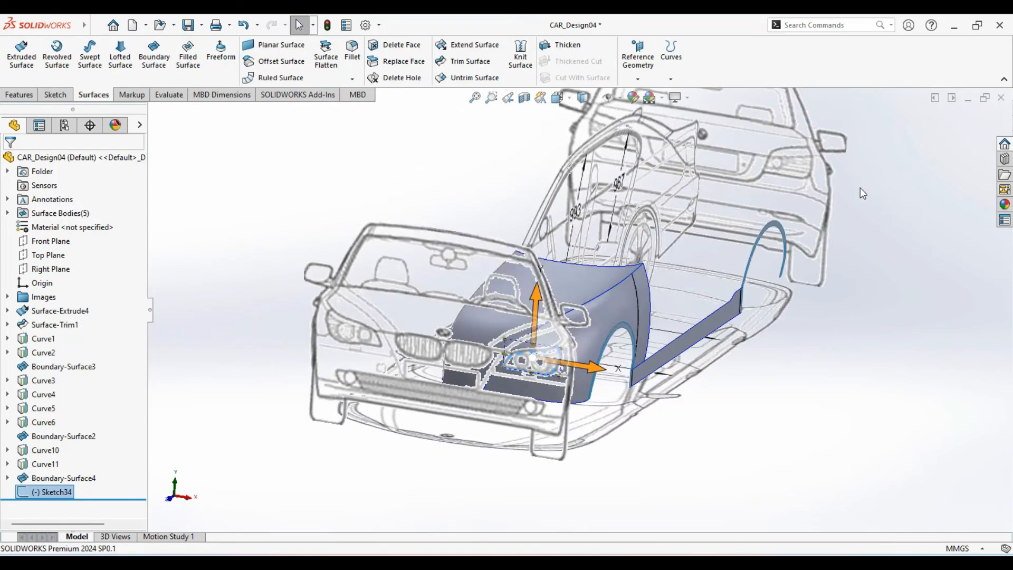
Trim the headlight opening out of the fender surface with a standard Trim Surface, using Sketch34 as trim tool and removing the enclosed region
left_click(678, 443)
scroll(506, 424, "up", 5)
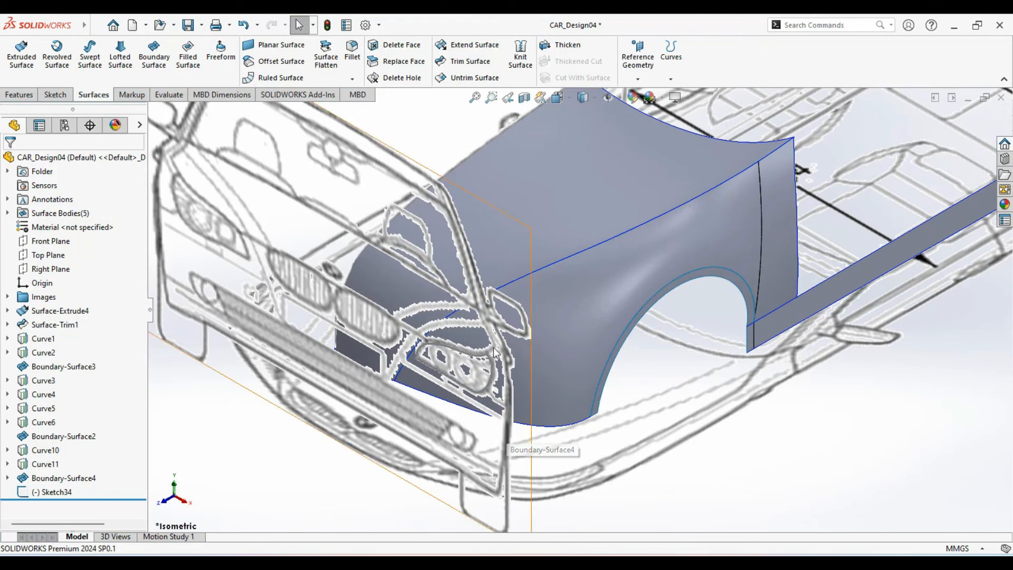
left_click(460, 63)
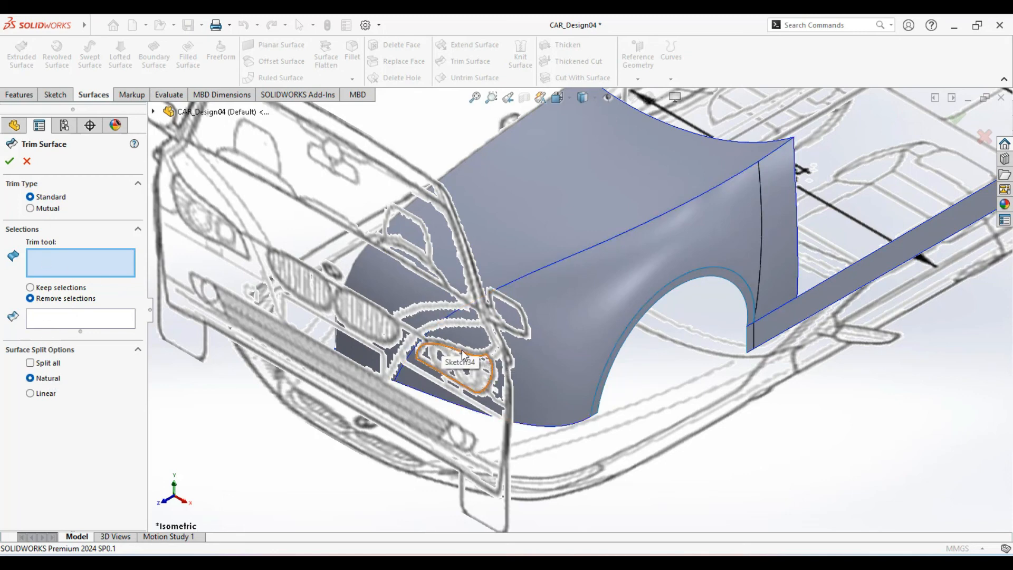
scroll(462, 356, "down", 3)
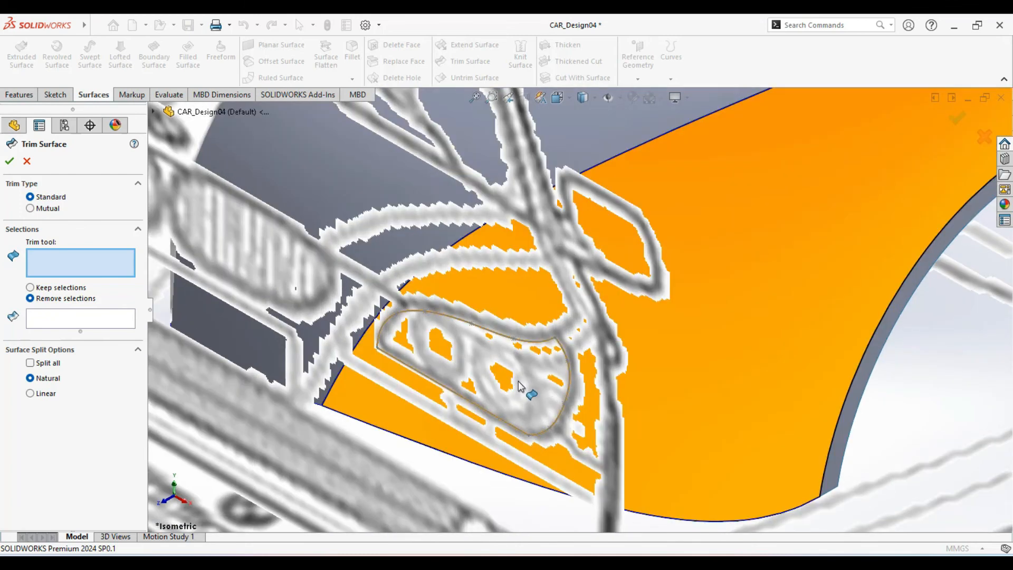
scroll(522, 380, "down", 2)
left_click(517, 370)
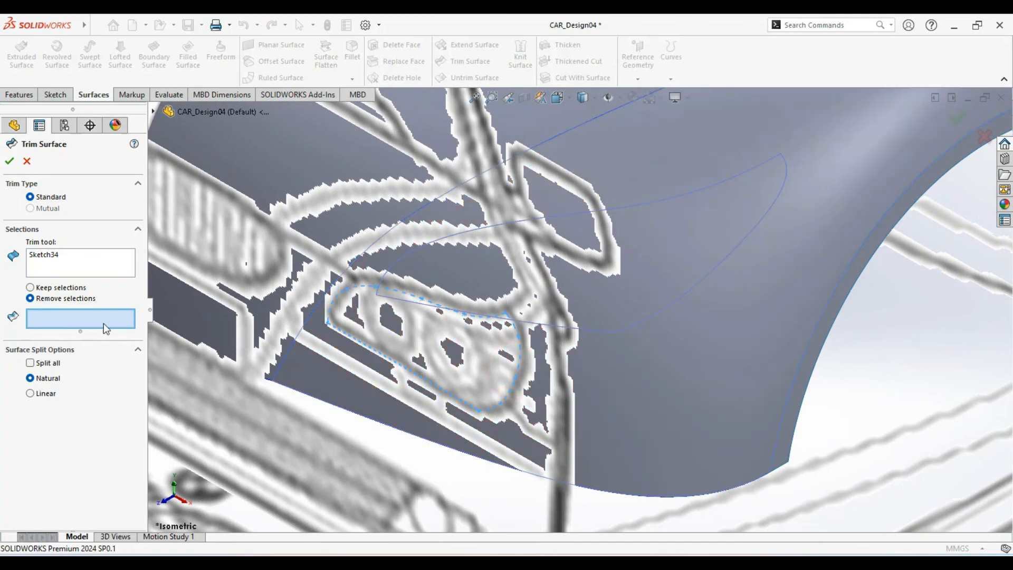
left_click(607, 282)
scroll(648, 297, "up", 5)
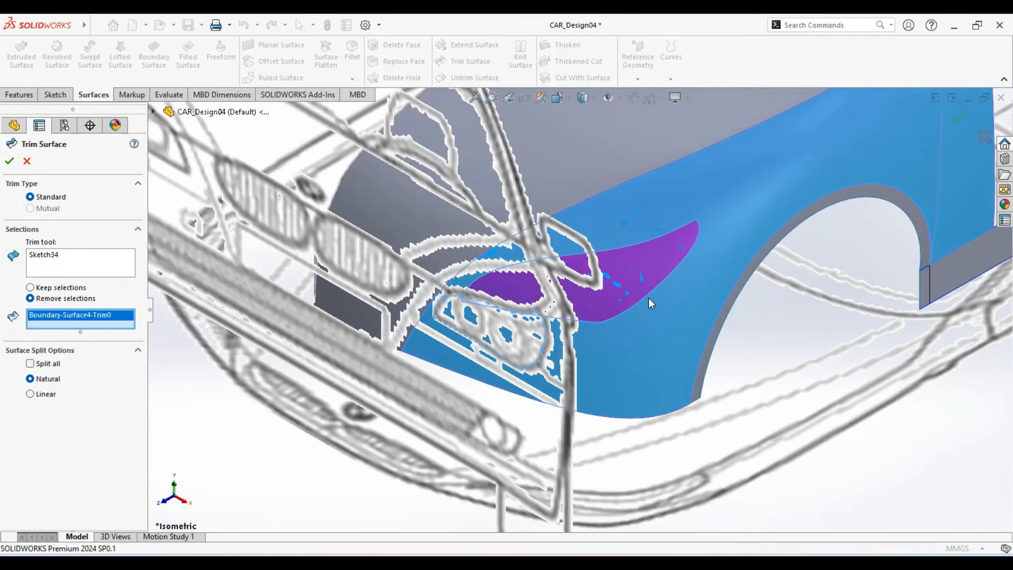
scroll(587, 343, "down", 4)
scroll(587, 342, "up", 4)
scroll(588, 309, "down", 3)
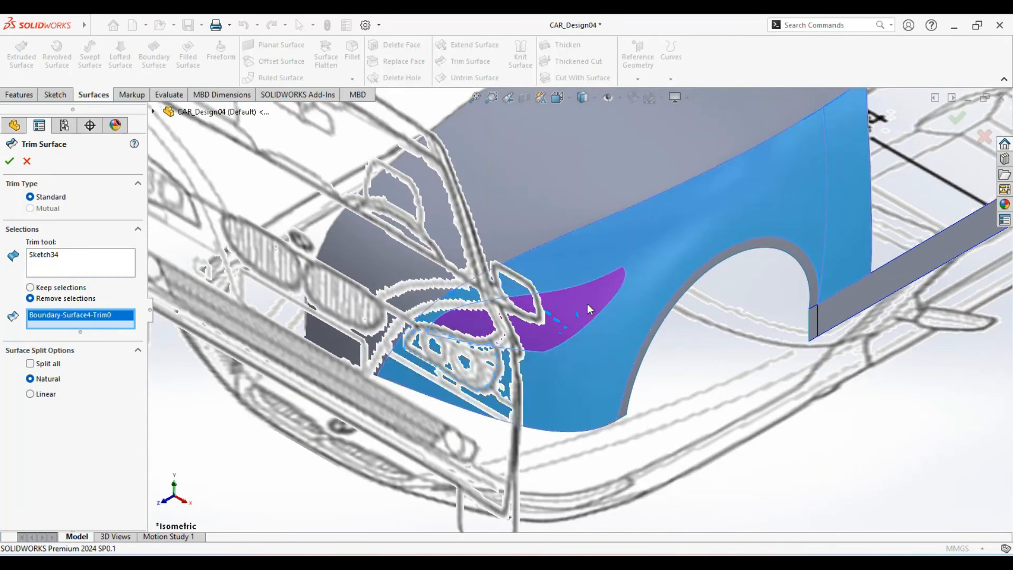
left_click(11, 162)
scroll(570, 331, "up", 5)
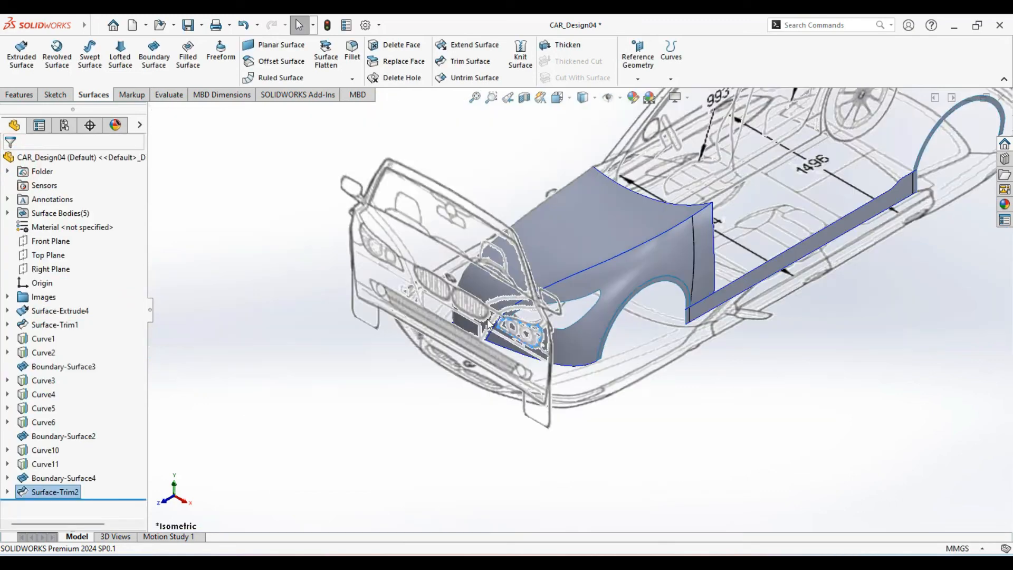
middle_click_drag(571, 330, 561, 315)
scroll(607, 306, "up", 4)
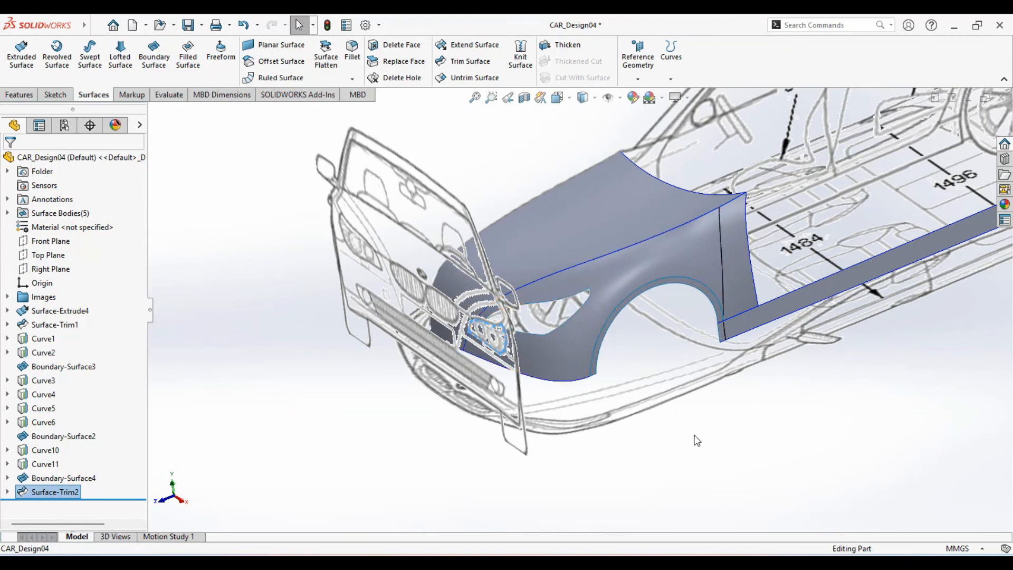
left_click(693, 437)
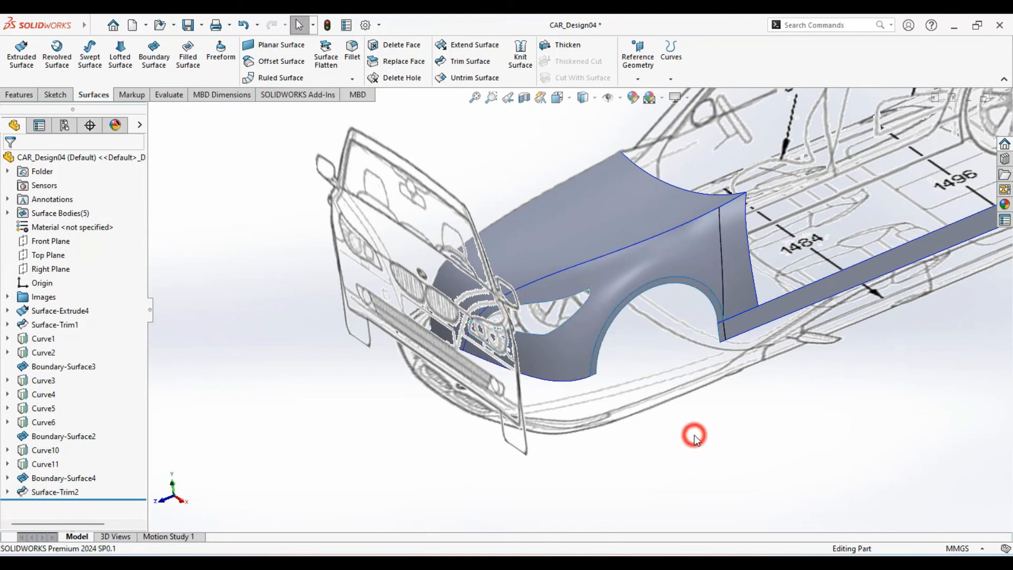
Hide the front and side blueprint sketches, Sketch1 and Sketch2, and inspect the headlight opening on the bare body surfaces
left_click(9, 296)
left_click(58, 325)
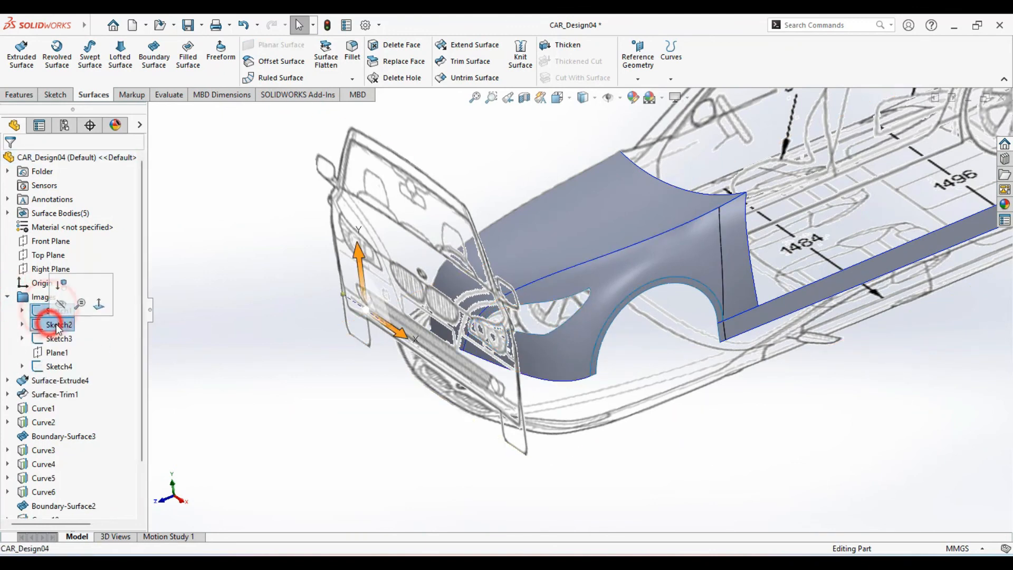
left_click(62, 303)
left_click(282, 374)
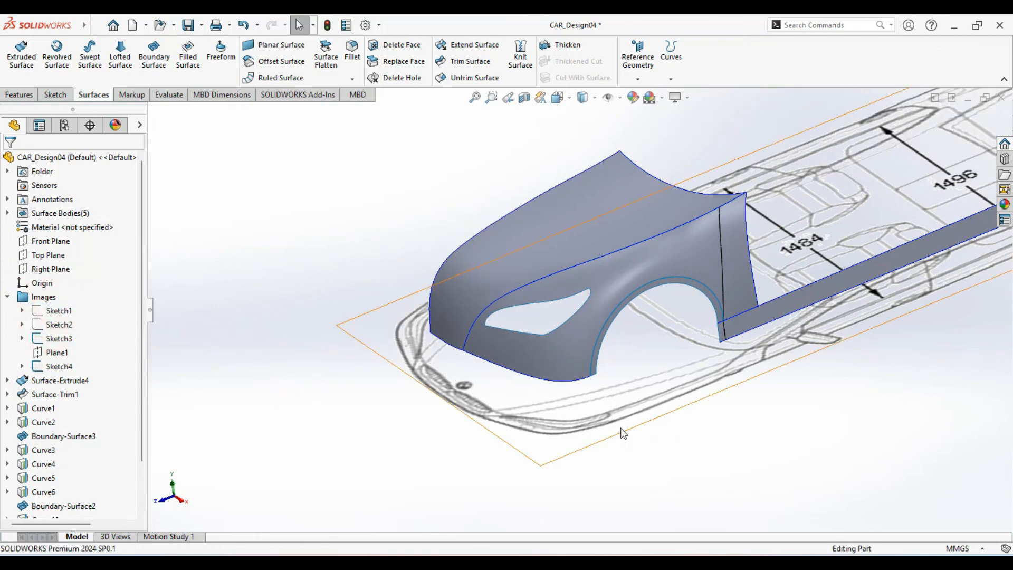
key("ctrl+7")
scroll(553, 406, "down", 5)
mouse_move(553, 407)
middle_mouse_down()
mouse_move(543, 344)
mouse_move(508, 346)
mouse_move(533, 359)
mouse_move(549, 296)
mouse_move(549, 210)
mouse_move(552, 289)
mouse_move(602, 339)
middle_mouse_up()
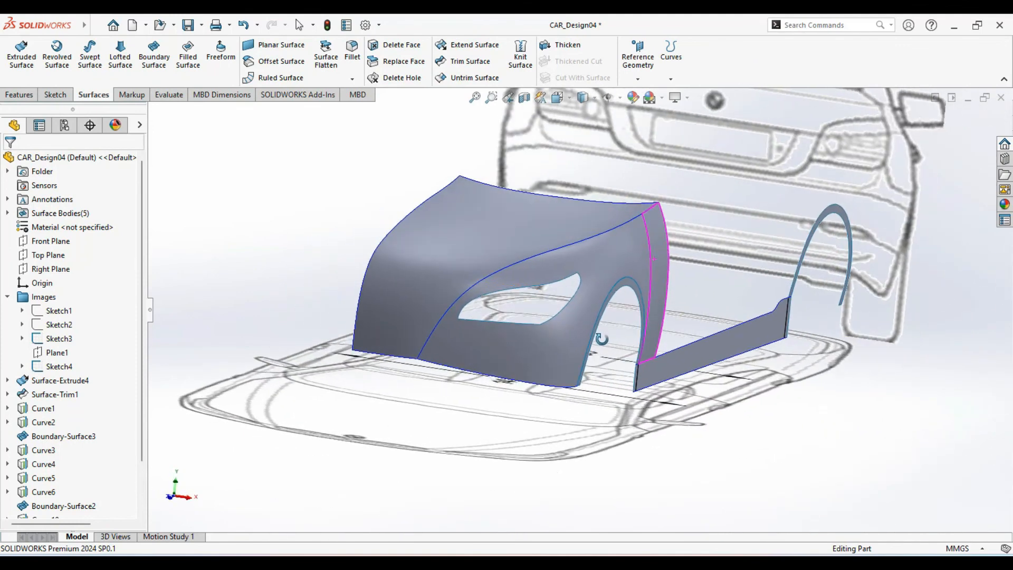
Show the front and side blueprint sketches, Sketch1 and Sketch2, again and return to the isometric view
left_click(54, 309)
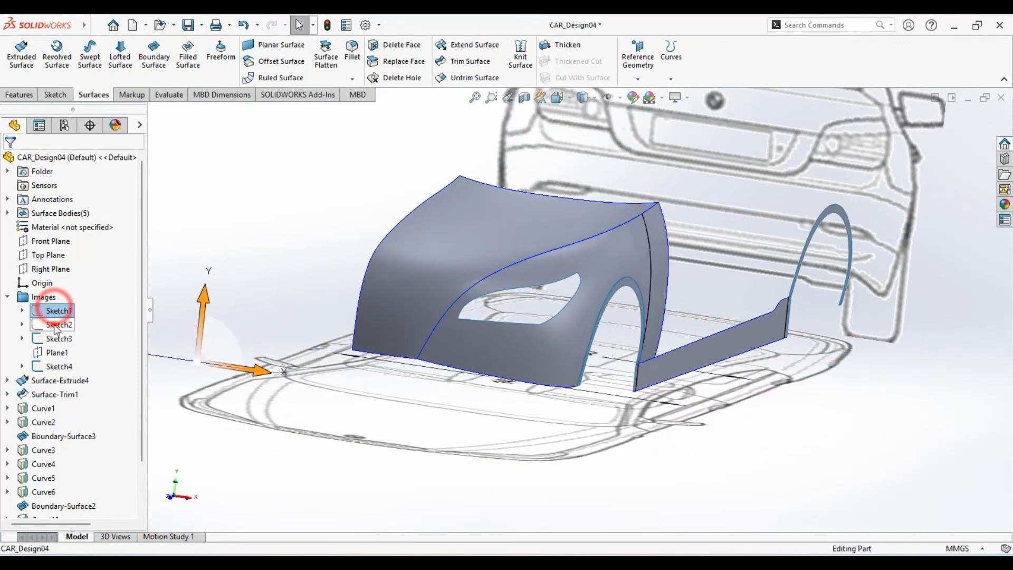
left_click(54, 324, "ctrl")
left_click(67, 307)
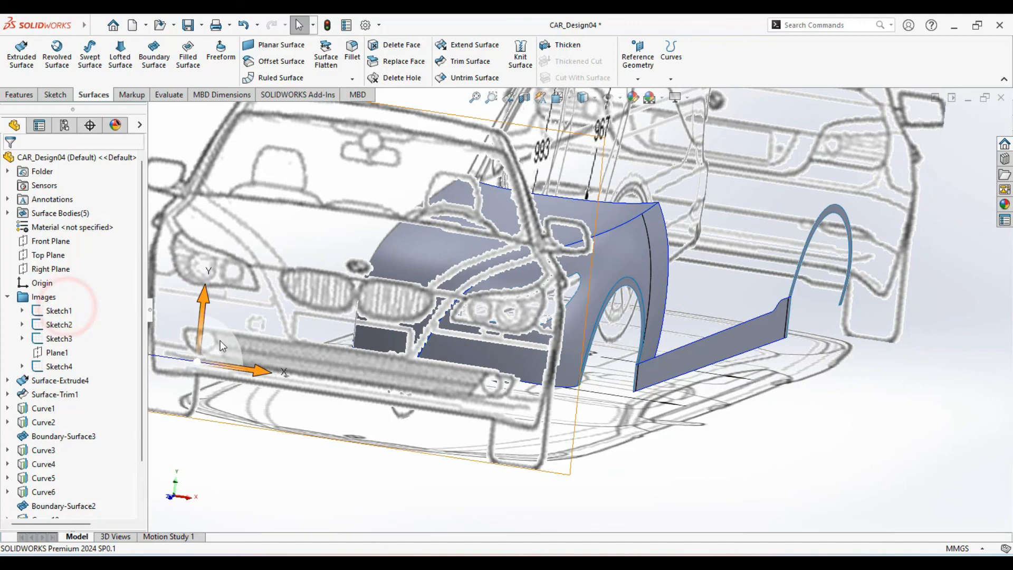
left_click(764, 471)
key("ctrl+7")
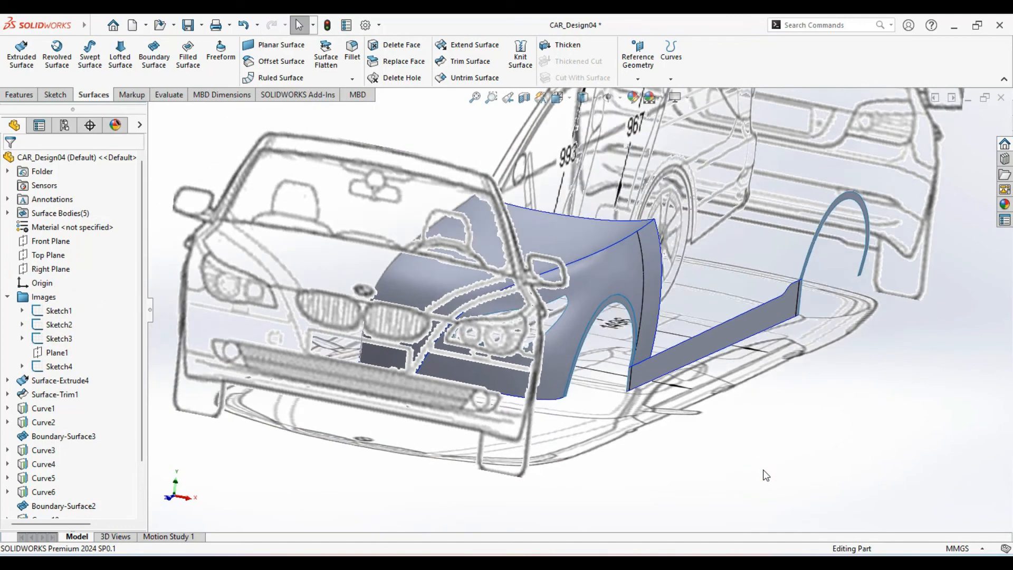
Compare the trimmed headlight opening and front fender with the side blueprint in the Right view, ending in isometric view
left_click(551, 101)
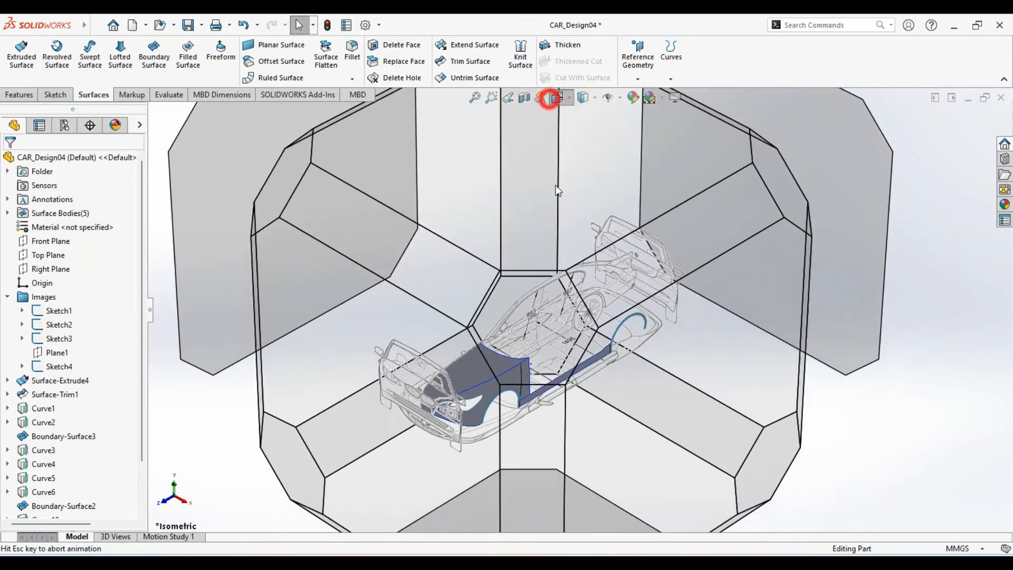
left_click(519, 362)
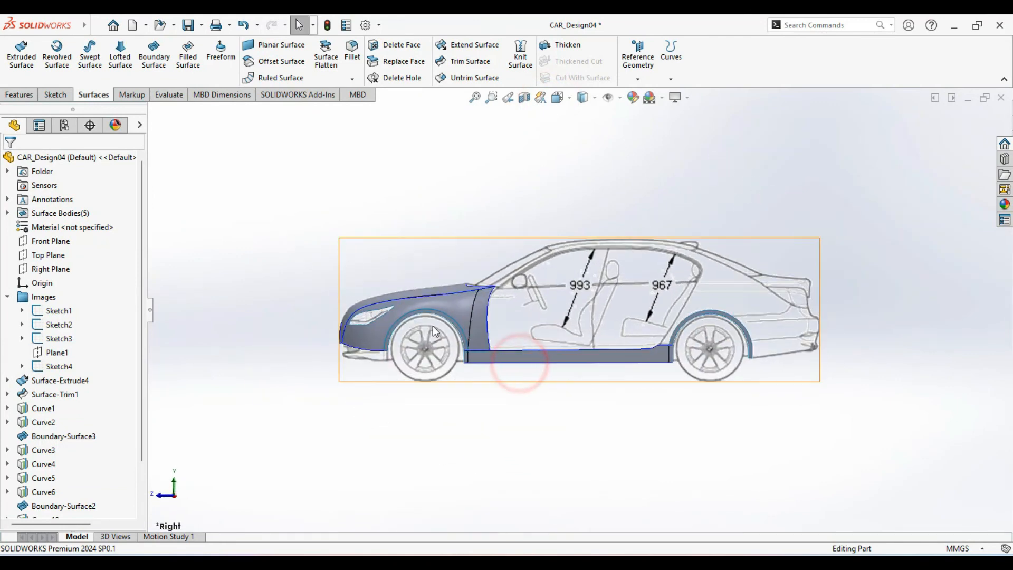
scroll(432, 325, "down", 3)
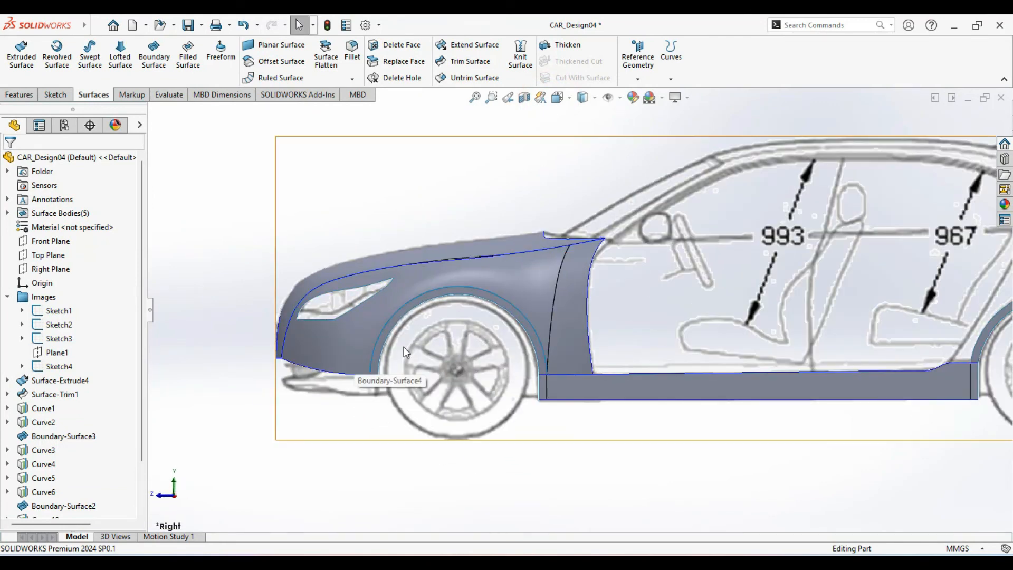
key("ctrl+7")
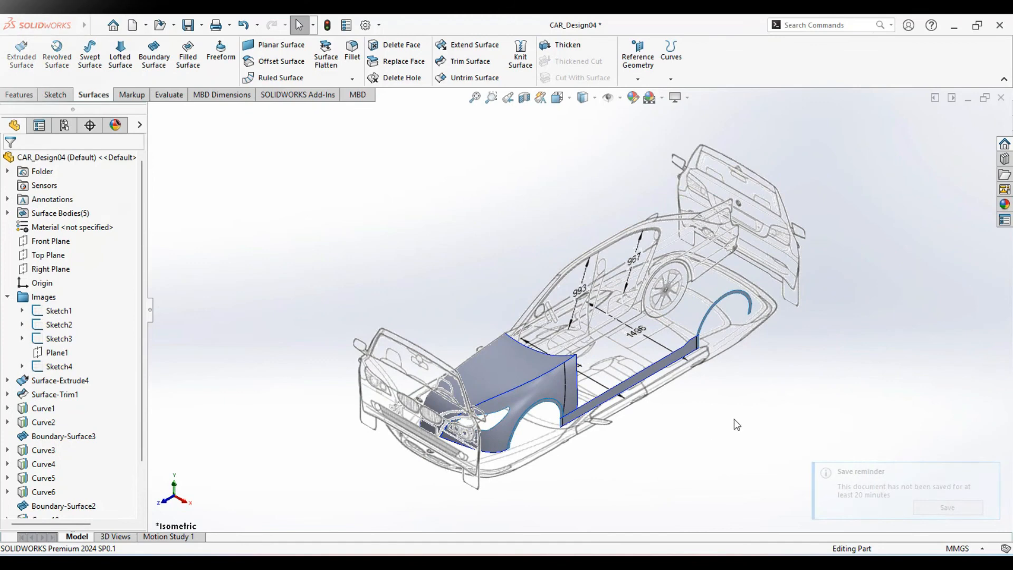